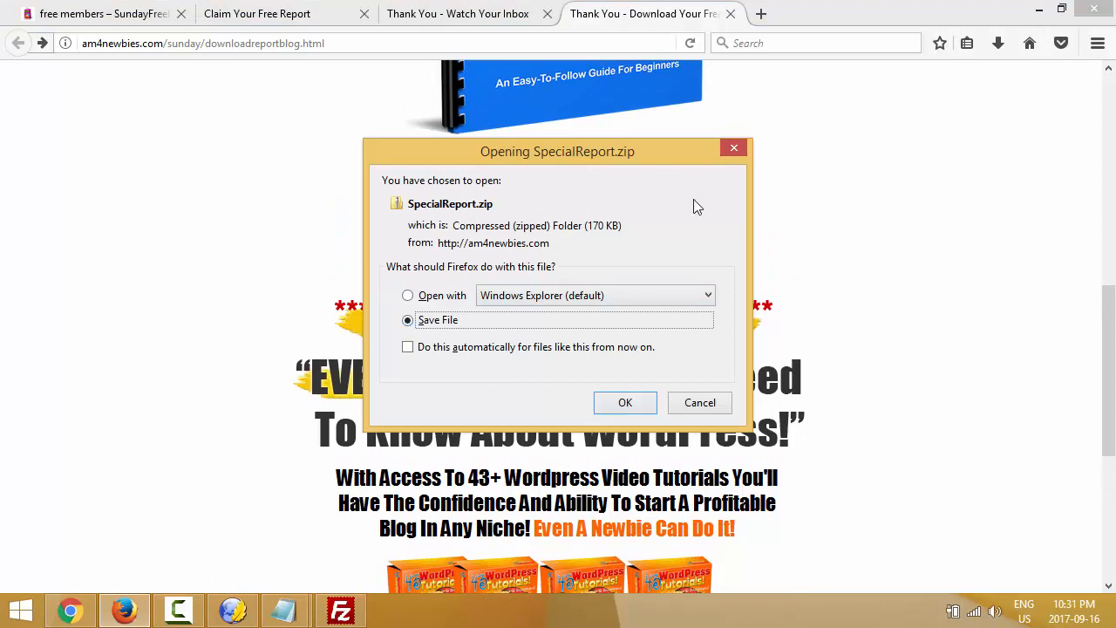
# Dismiss the SpecialReport.zip download prompt and review the free report opt-in page and the report download page.
pyautogui.click(734, 150)
pyautogui.scroll(10, 428, 230)
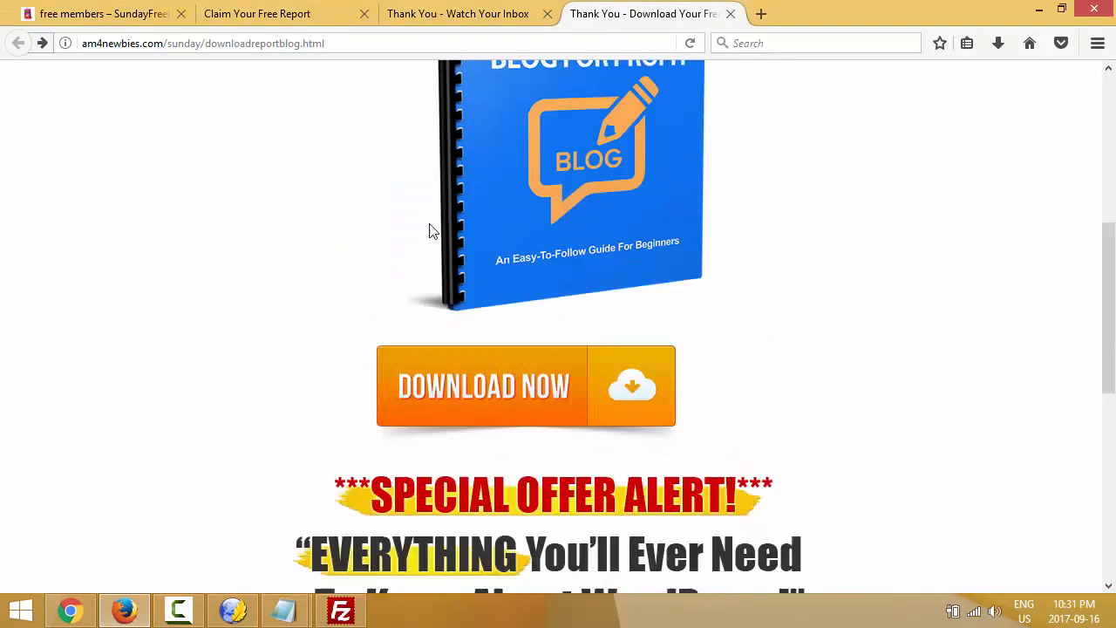
pyautogui.click(262, 11)
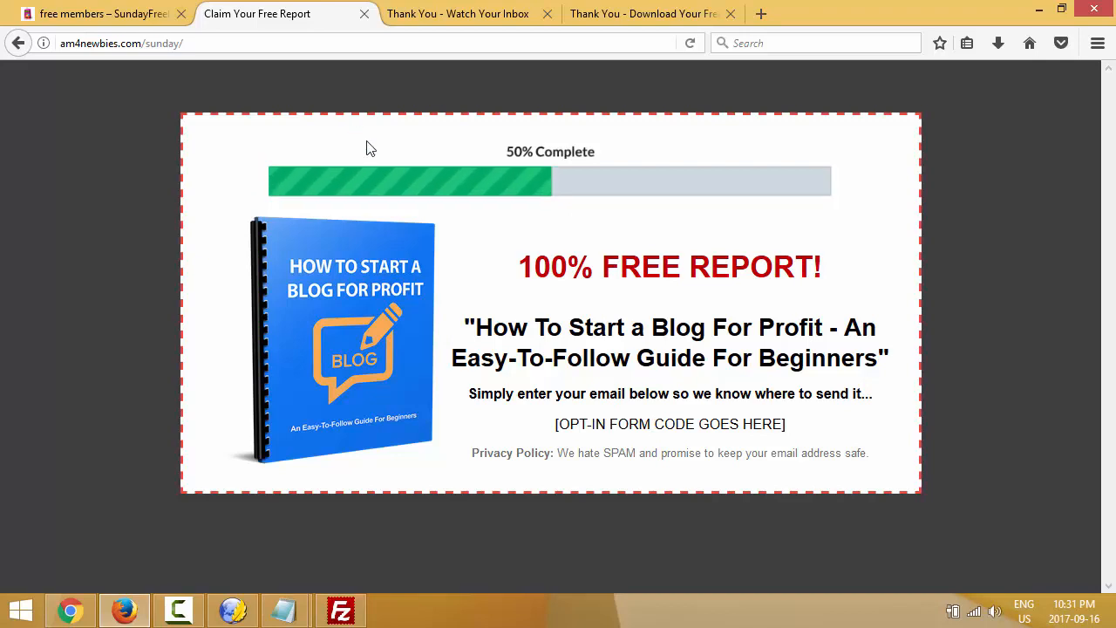
pyautogui.click(625, 14)
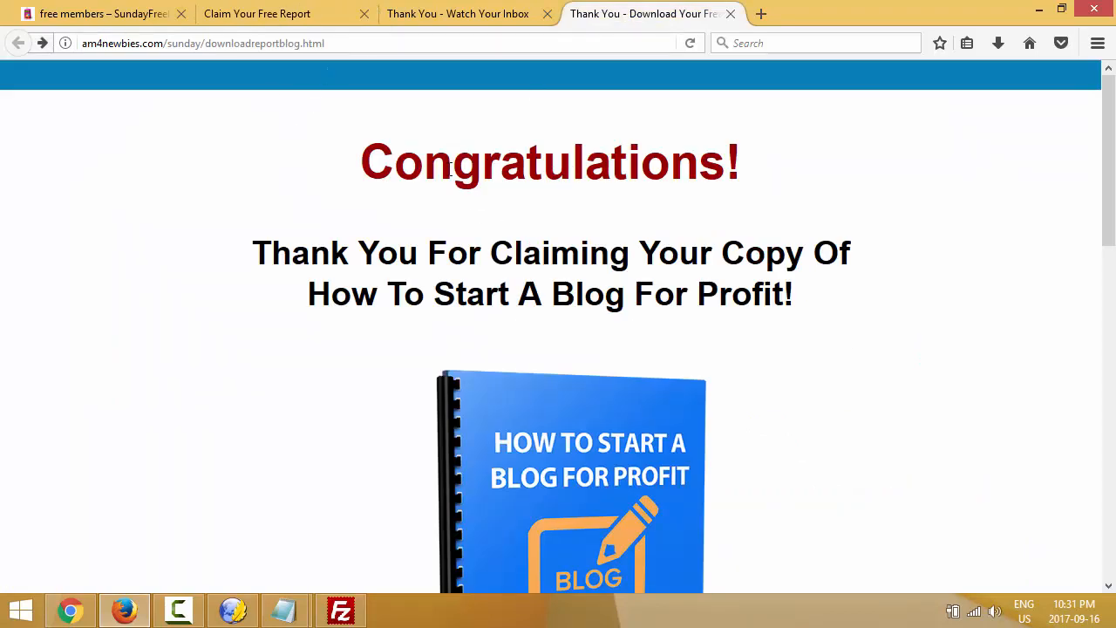
pyautogui.click(262, 15)
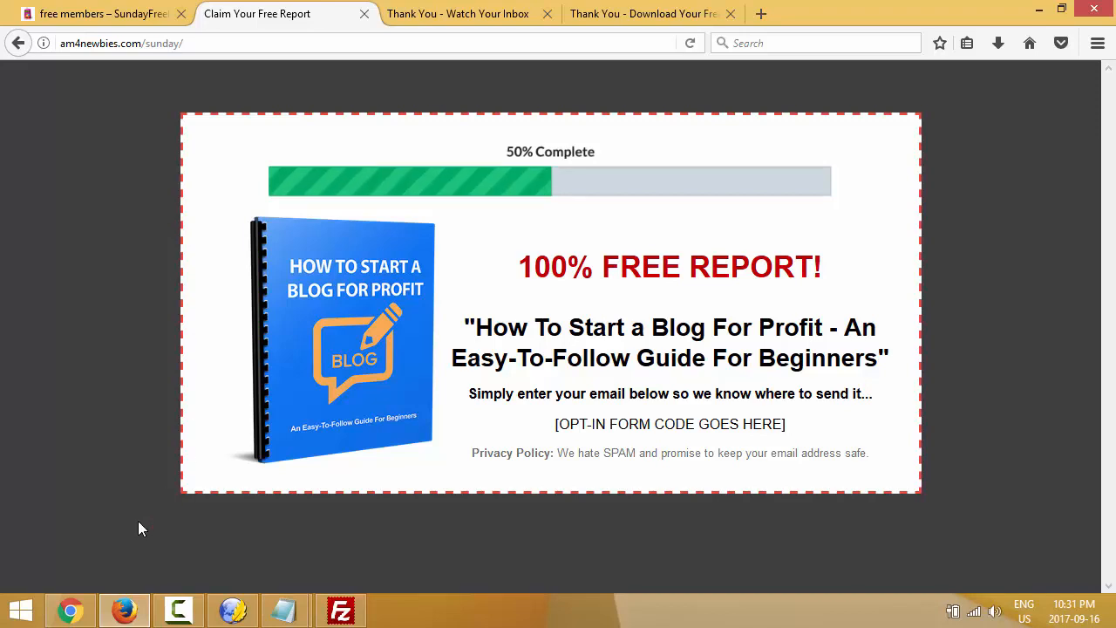
# Switch to the AWeber follow up messages in Chrome and start a new message with the HTML Editor.
pyautogui.click(122, 614)
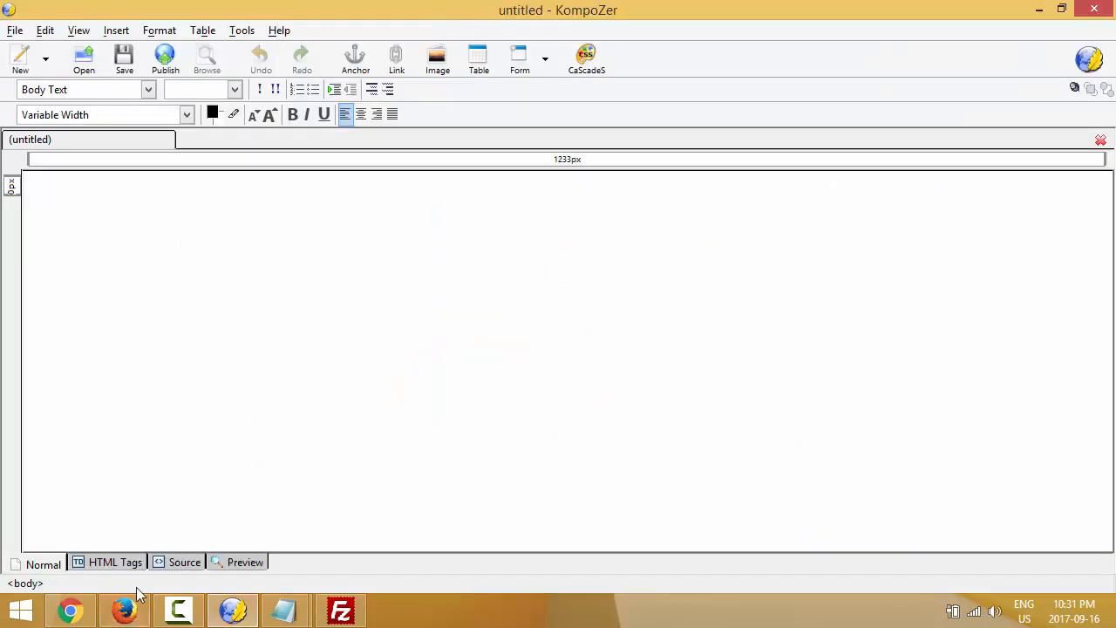
pyautogui.click(70, 611)
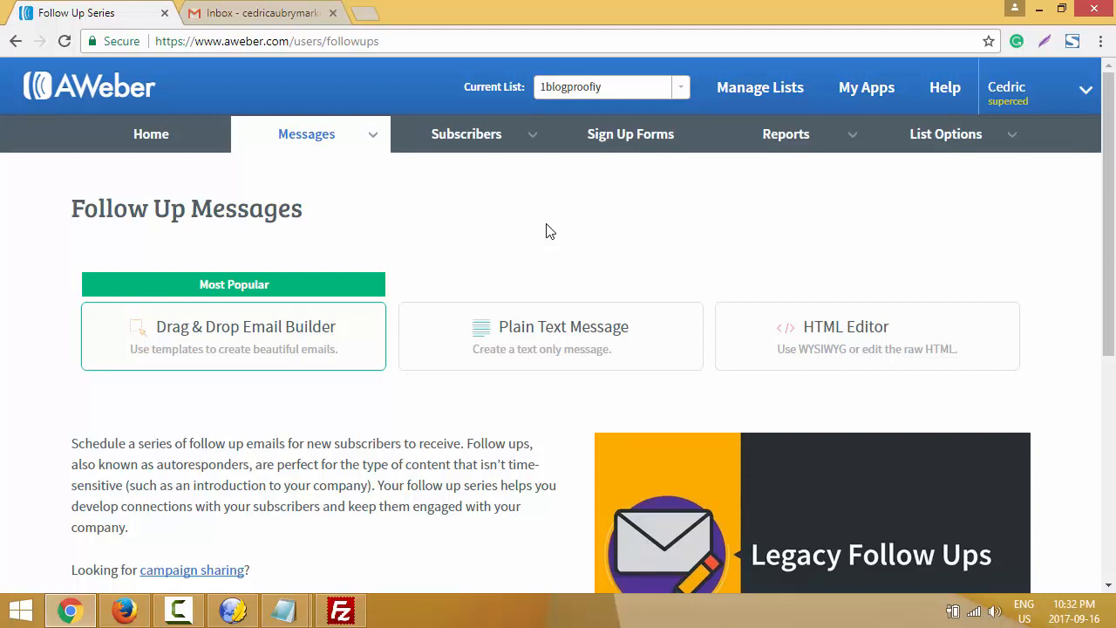
pyautogui.click(125, 610)
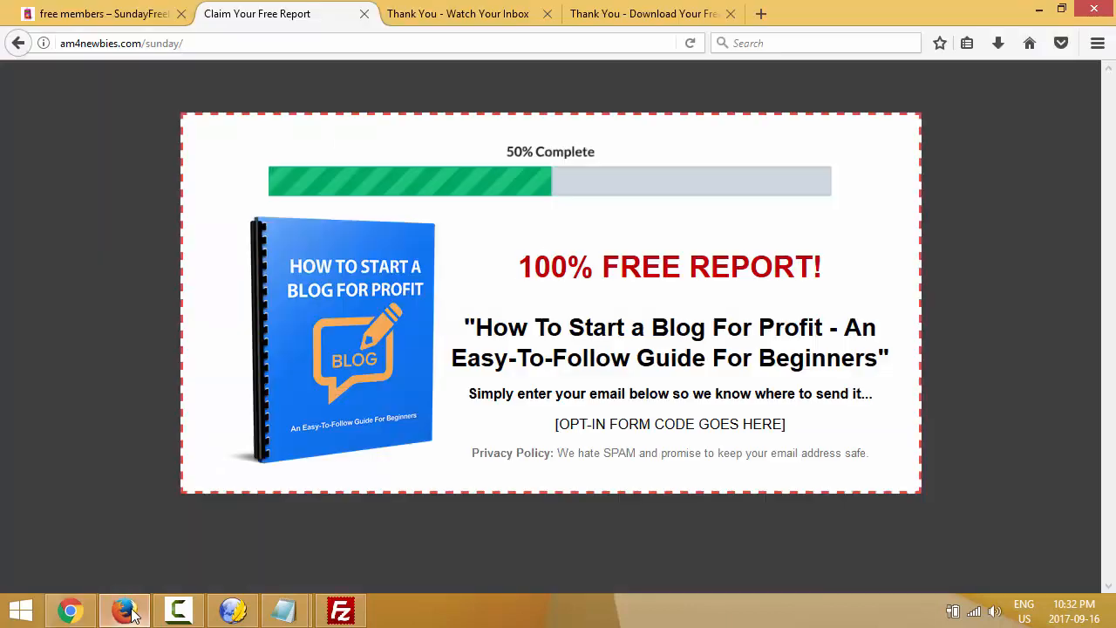
pyautogui.click(72, 612)
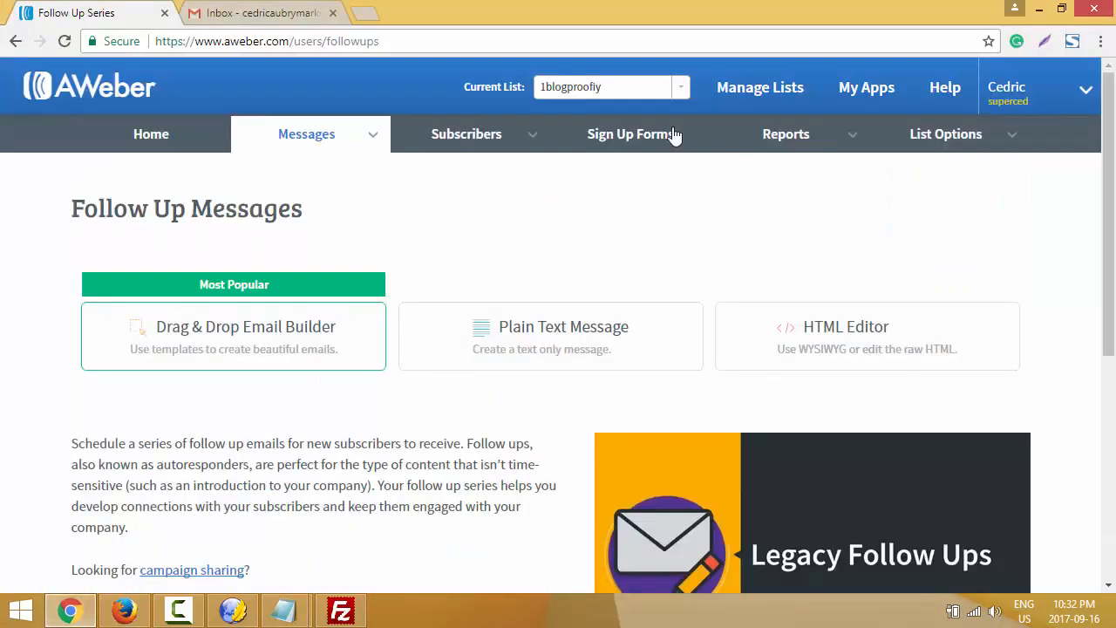
pyautogui.click(840, 340)
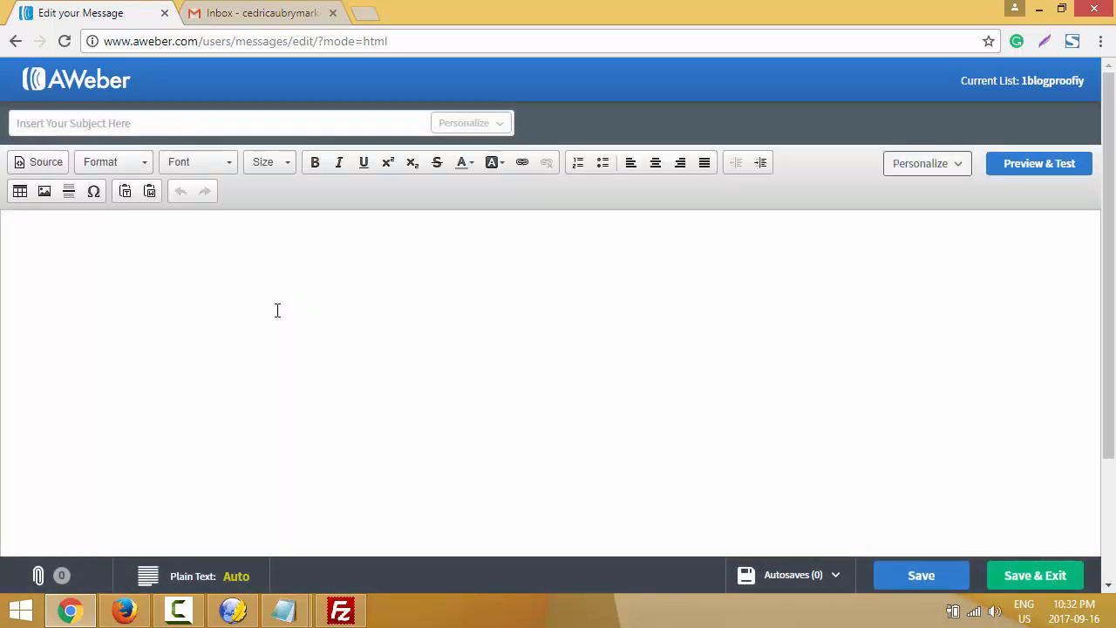
# Copy the email body, from the greeting to the signature, from the Notepad draft into the blank KompoZer page.
pyautogui.click(232, 609)
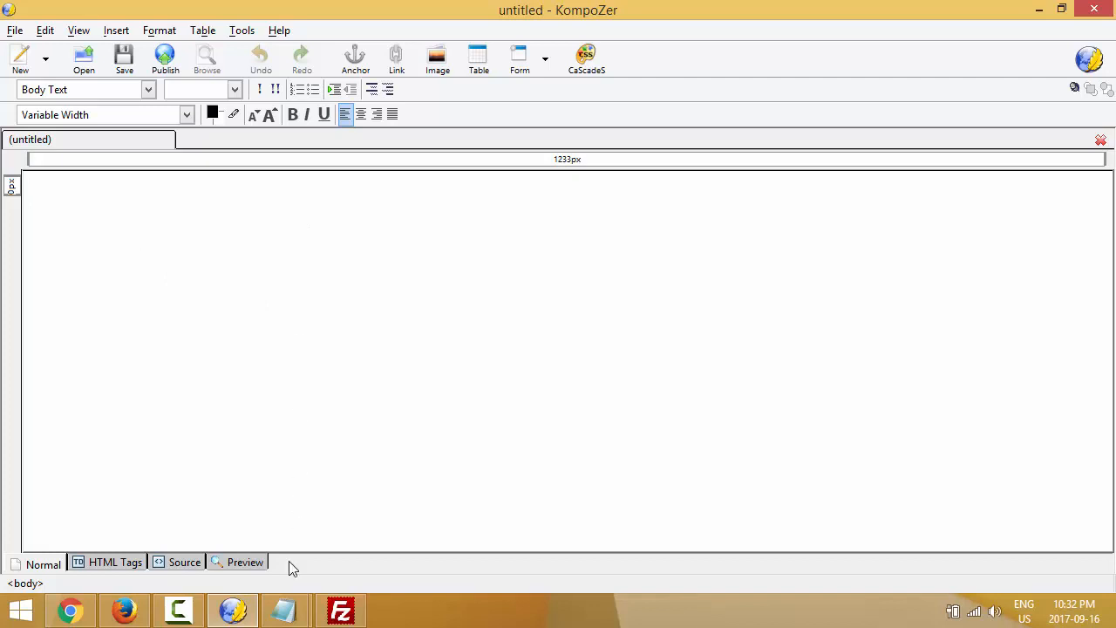
pyautogui.moveTo(283, 610)
pyautogui.click(349, 538)
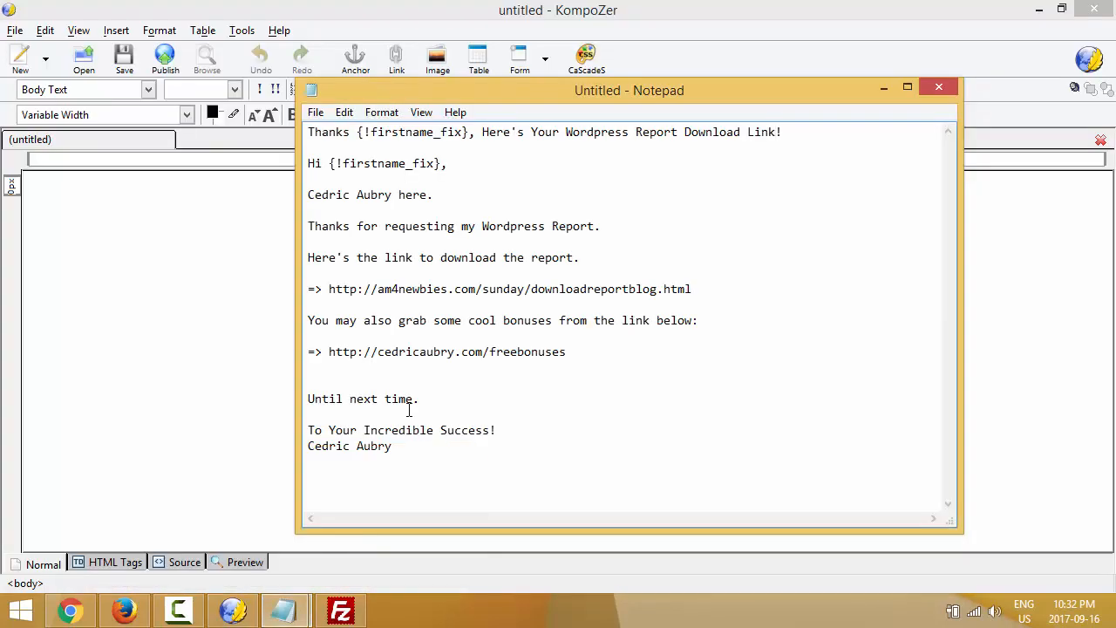
pyautogui.moveTo(395, 453); pyautogui.dragTo(304, 169)
pyautogui.rightClick(320, 169)
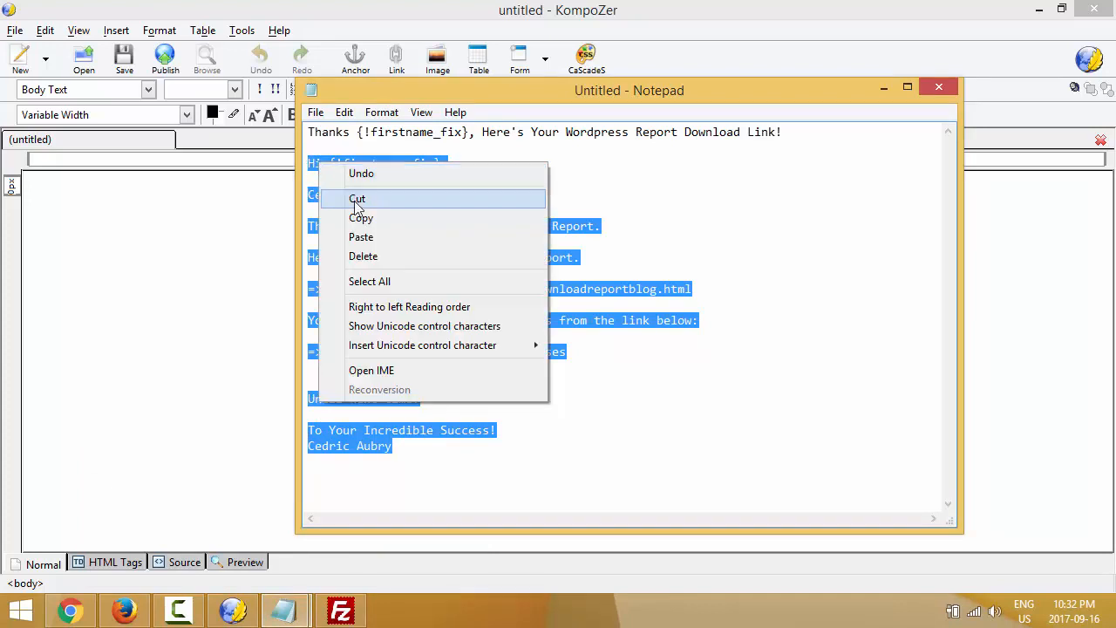
pyautogui.click(359, 218)
pyautogui.click(883, 91)
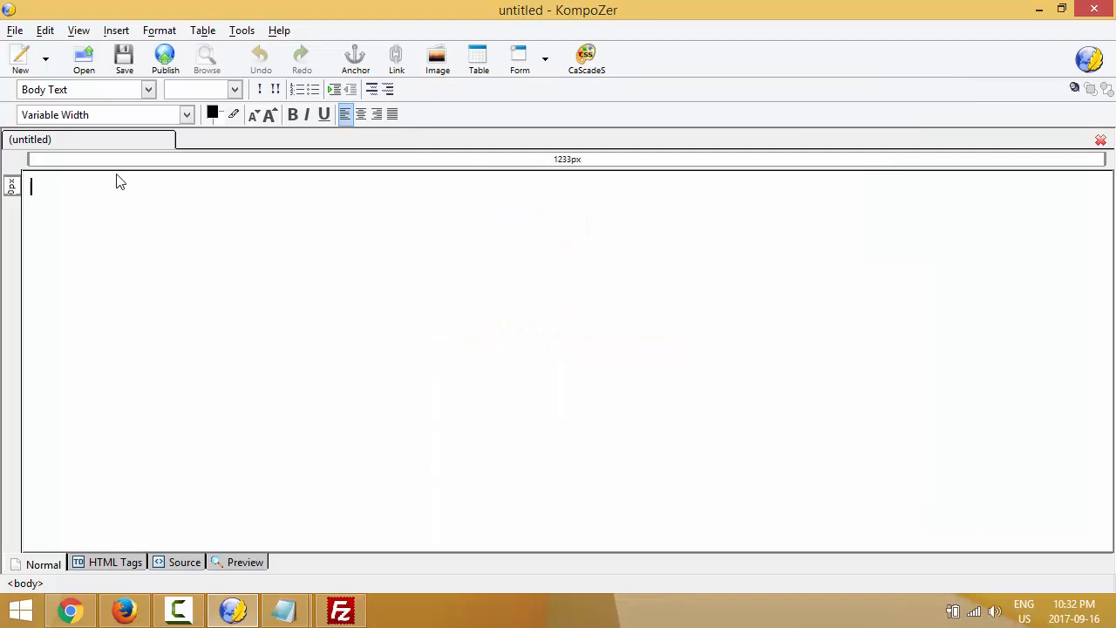
pyautogui.hotkey('ctrl', 'v')
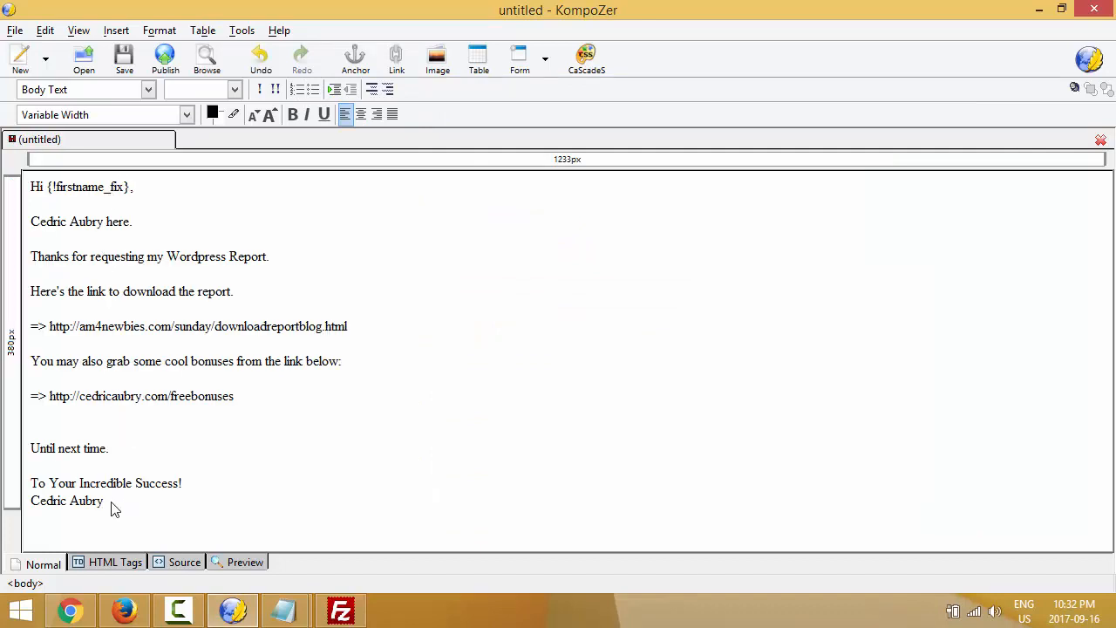
# Format the whole email text in Tahoma and enlarge it by one size.
pyautogui.moveTo(112, 508); pyautogui.dragTo(33, 193)
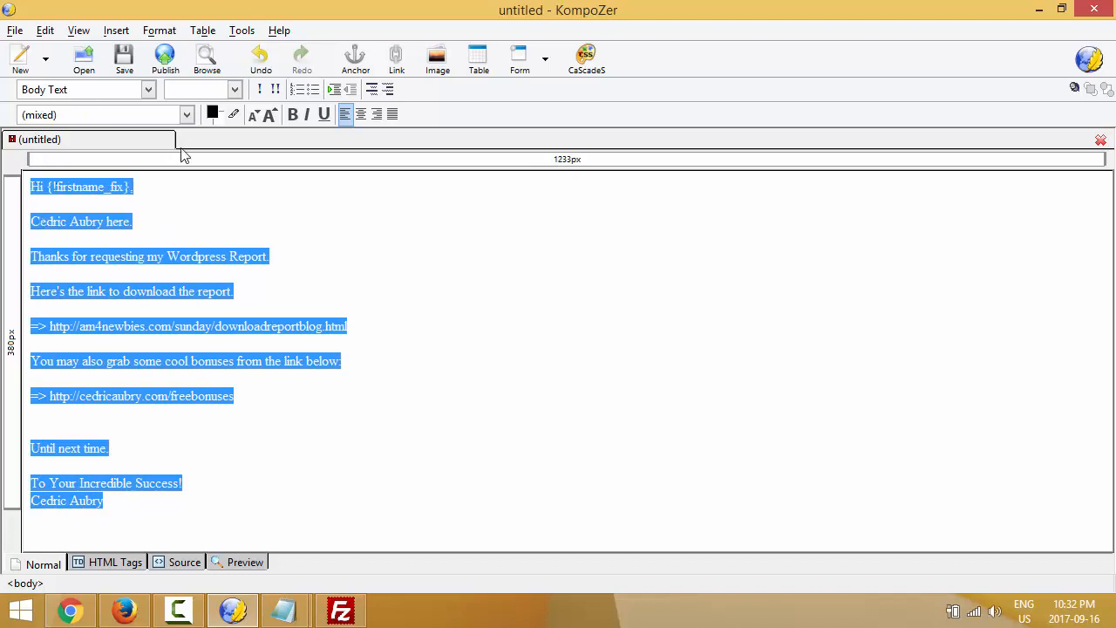
pyautogui.click(186, 115)
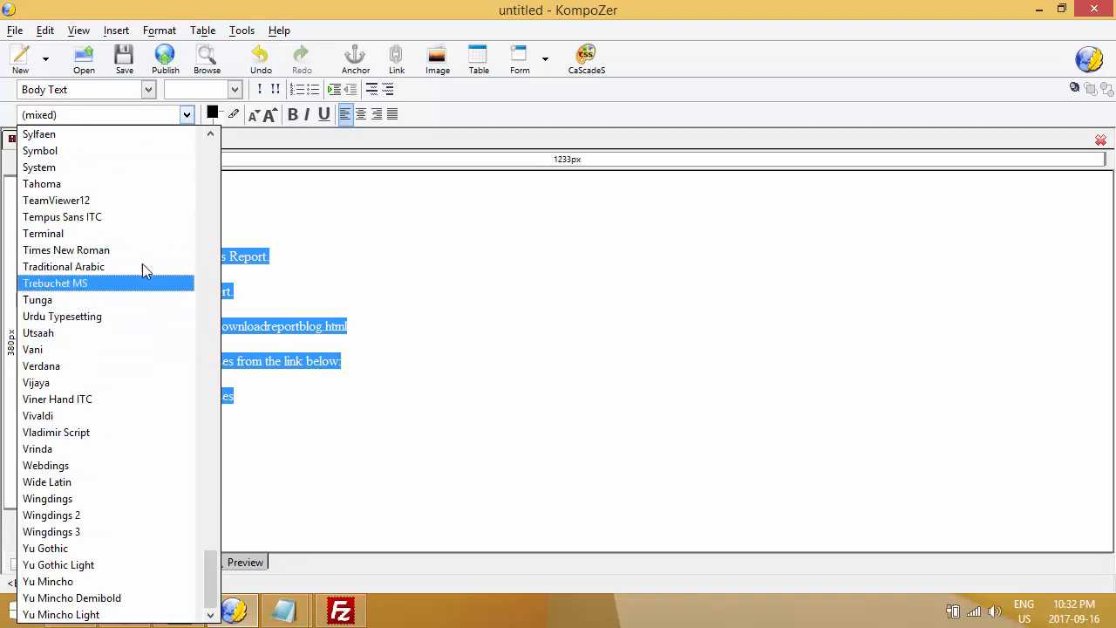
pyautogui.click(146, 185)
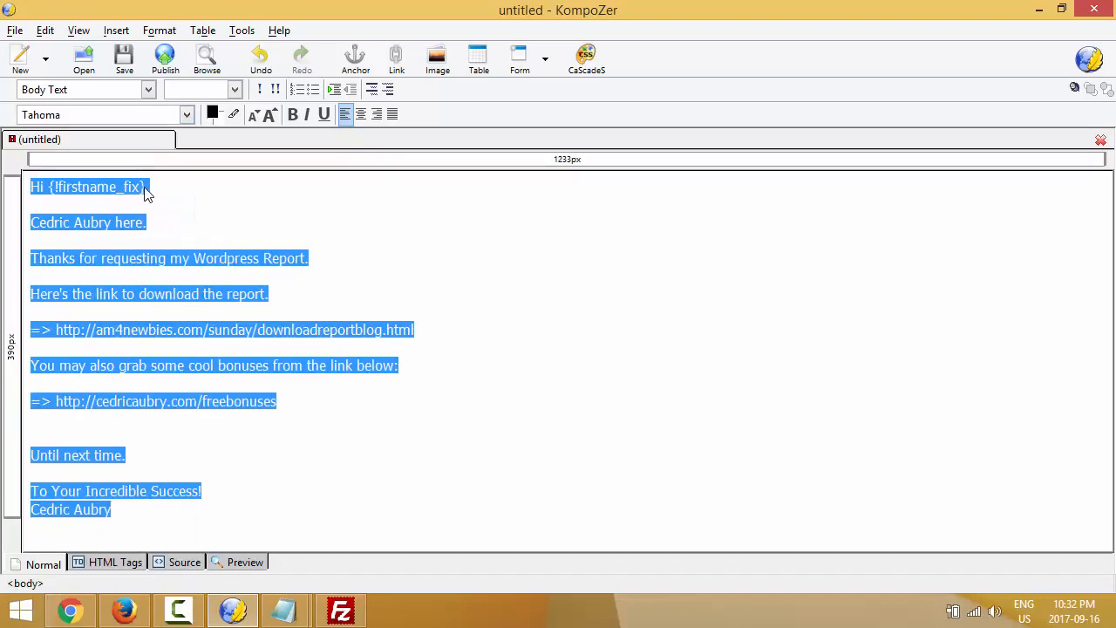
pyautogui.click(270, 114)
pyautogui.click(240, 213)
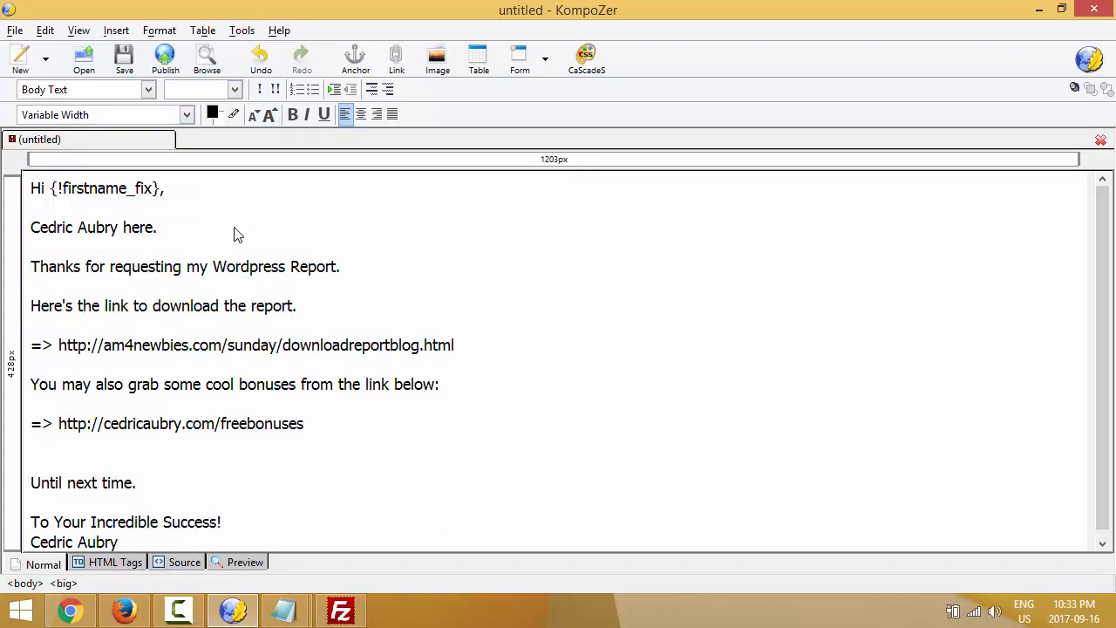
pyautogui.scroll(1, 234, 236)
pyautogui.click(124, 610)
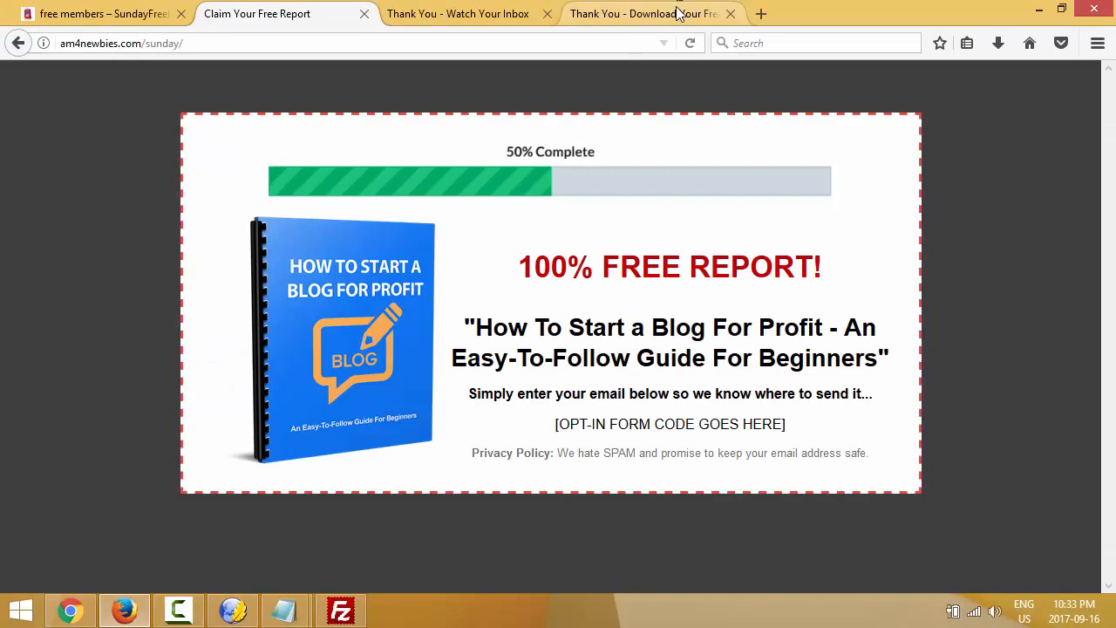
pyautogui.click(641, 13)
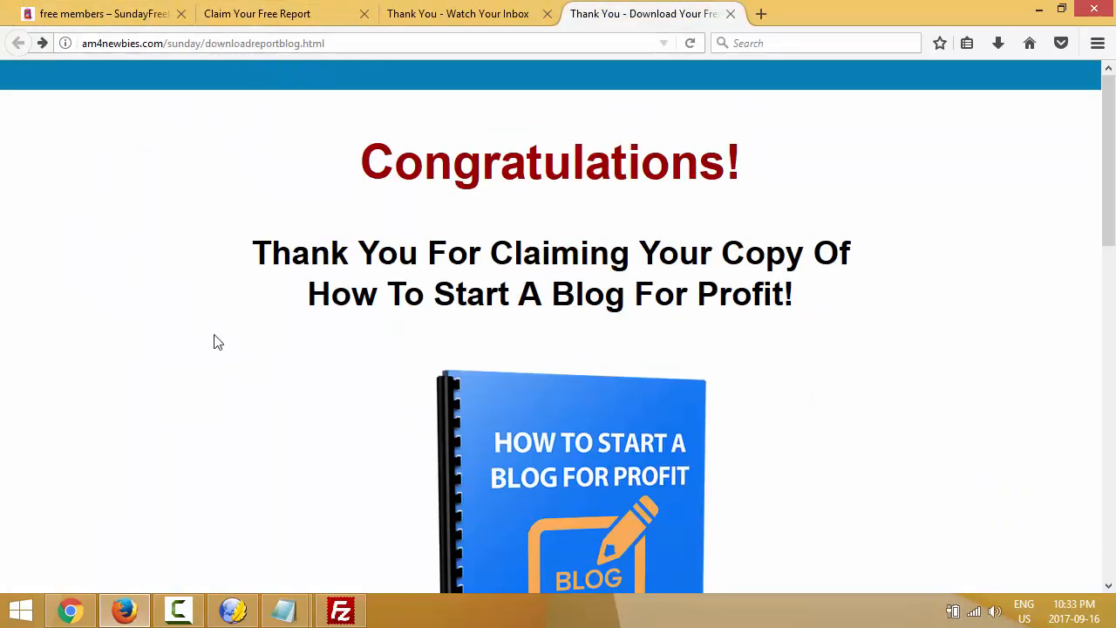
pyautogui.click(232, 611)
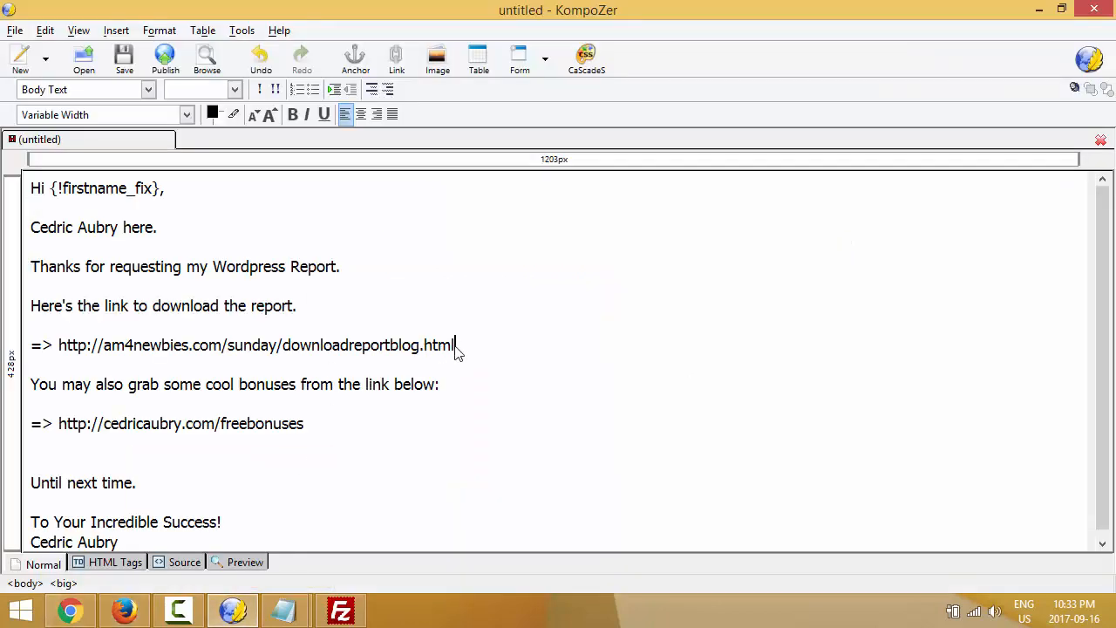
pyautogui.moveTo(455, 346); pyautogui.dragTo(59, 345)
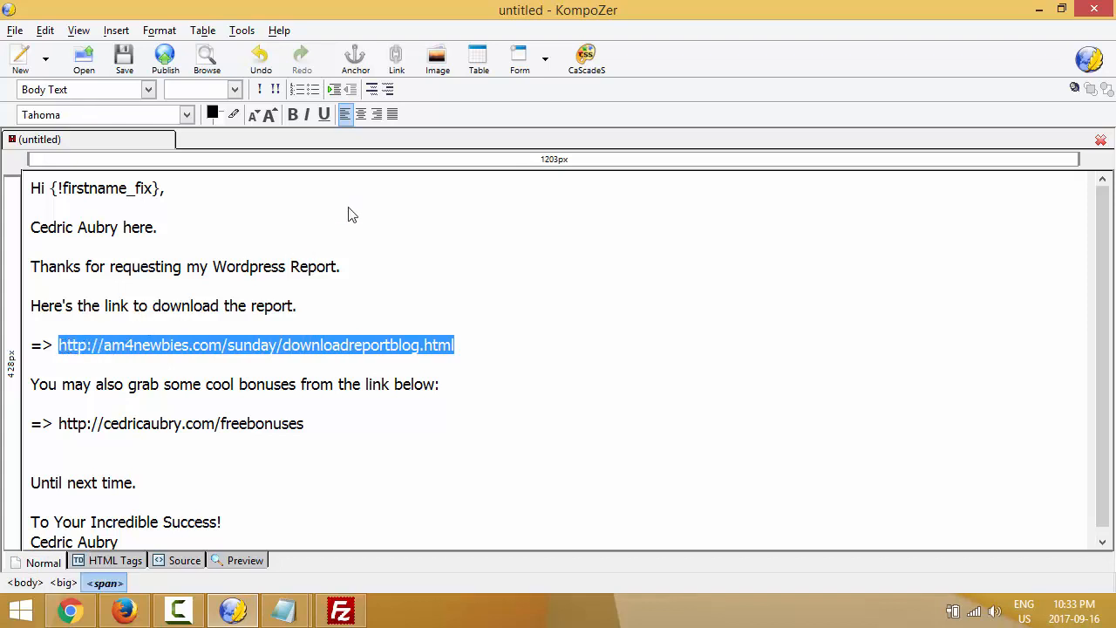
pyautogui.click(395, 61)
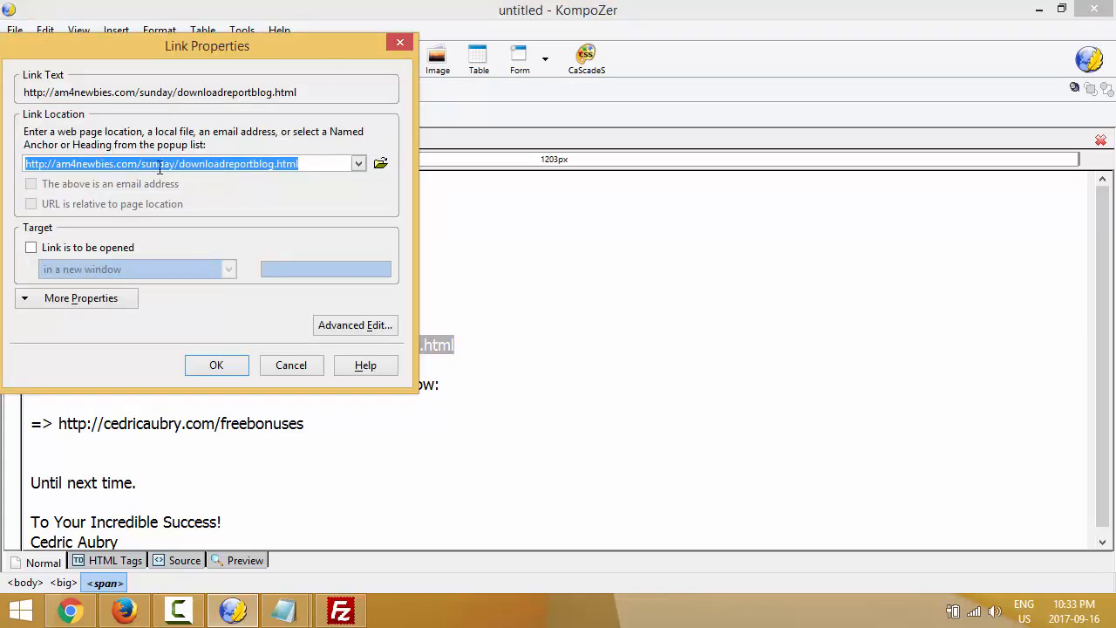
pyautogui.click(220, 364)
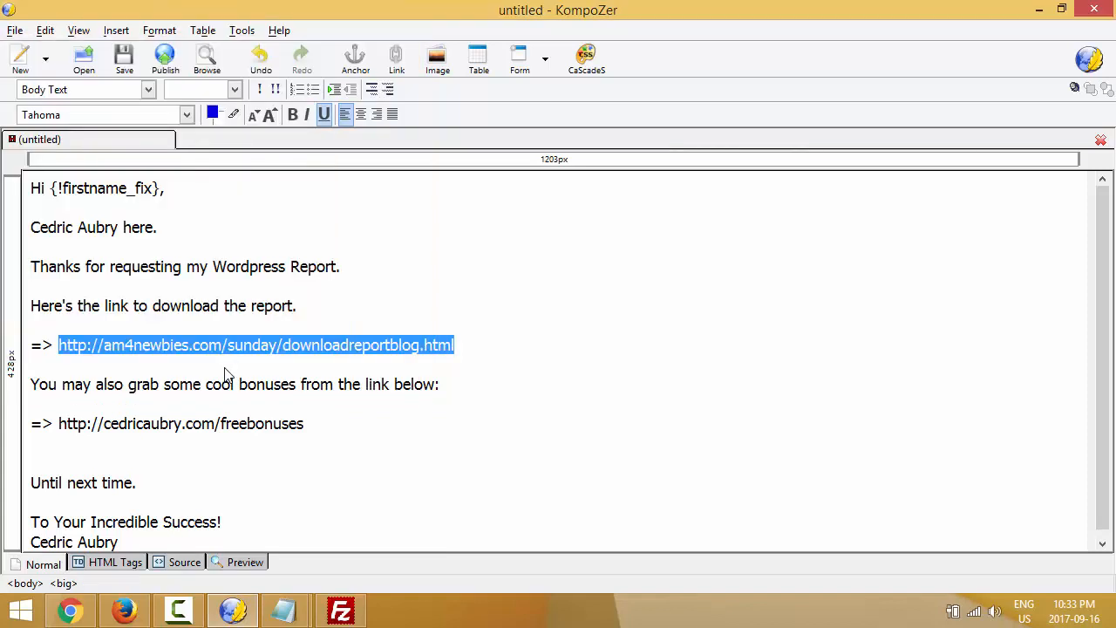
# Set the text color of the report download link to blue.
pyautogui.click(213, 115)
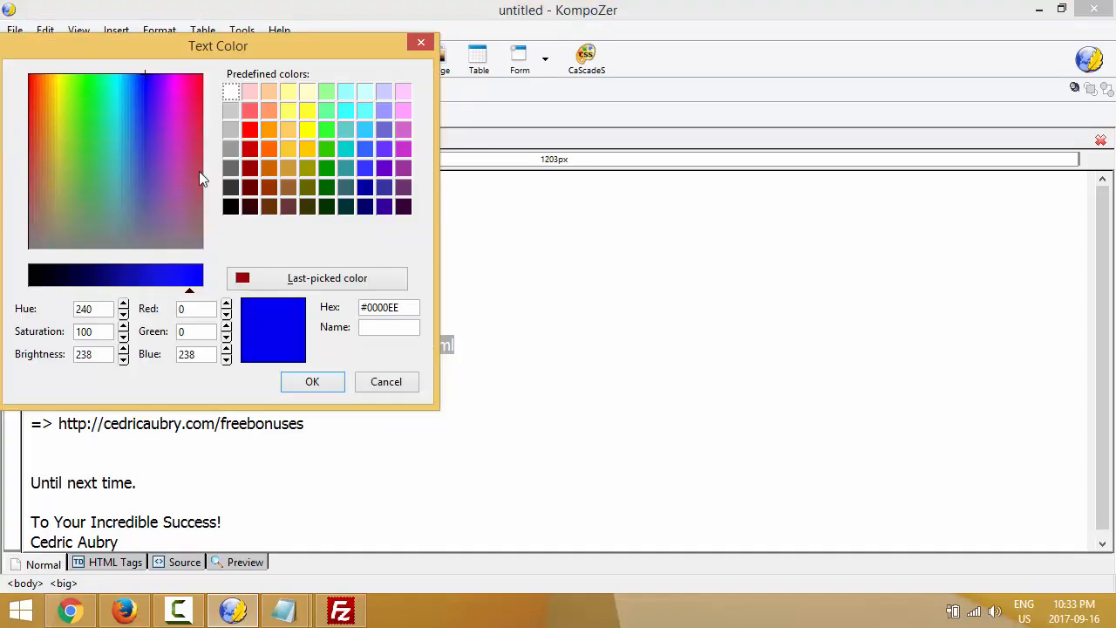
pyautogui.click(173, 279)
pyautogui.click(312, 384)
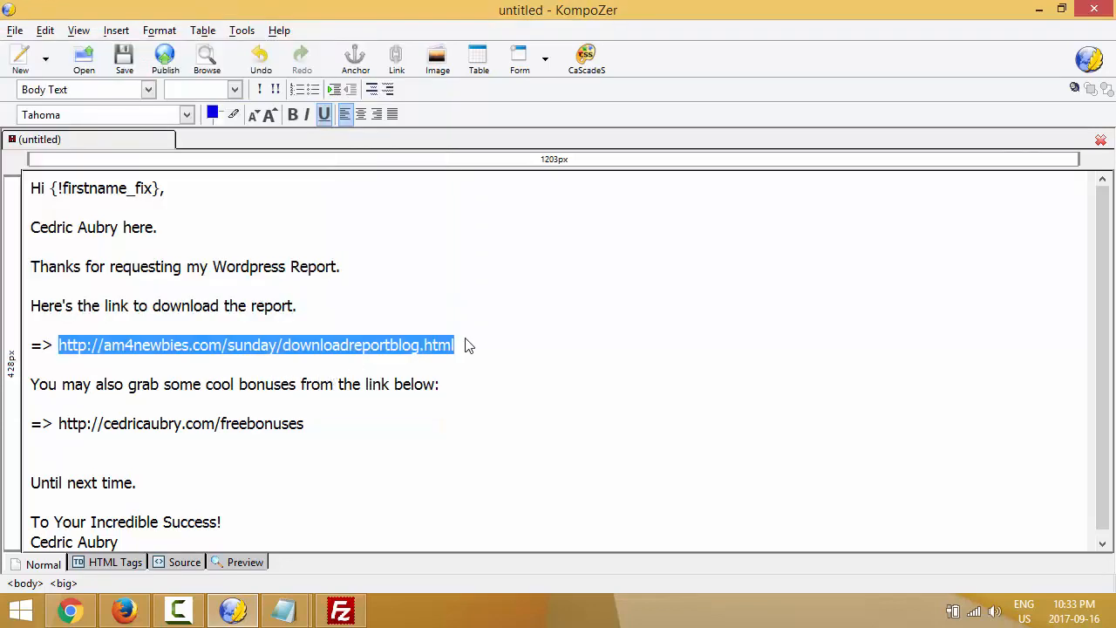
pyautogui.click(465, 346)
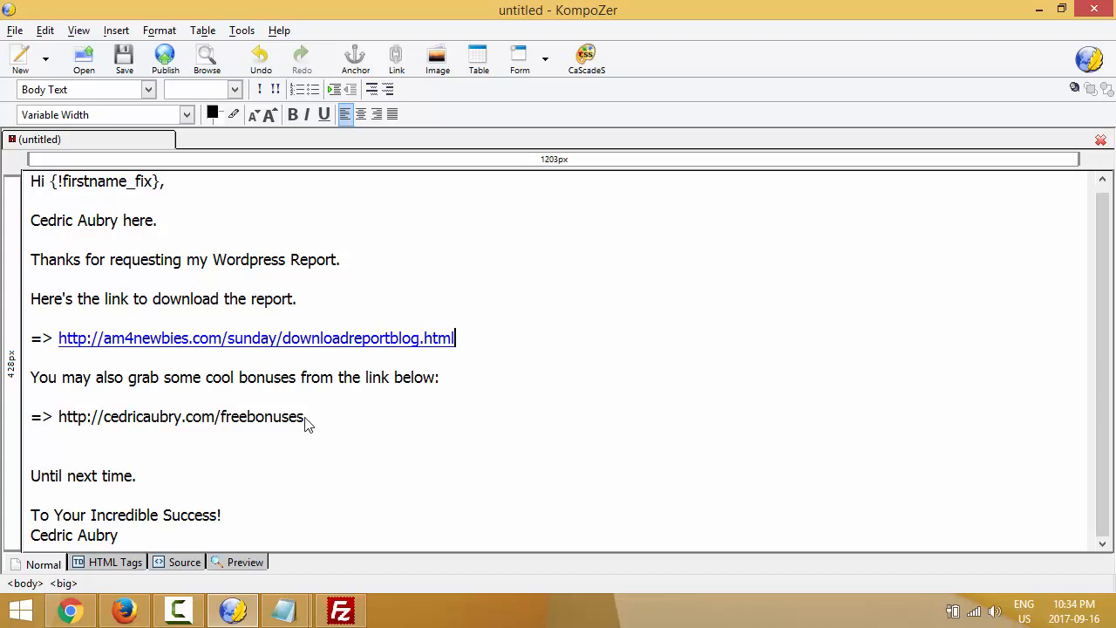
# Hyperlink the free bonuses URL to its own address and apply the last-picked blue text color to it.
pyautogui.moveTo(309, 420); pyautogui.dragTo(60, 416)
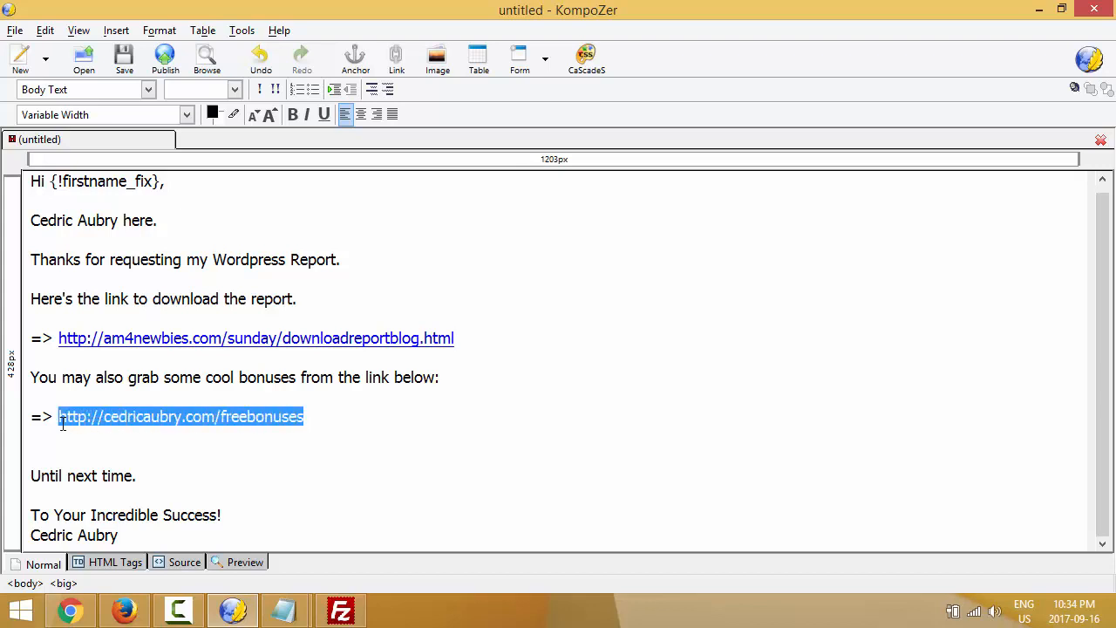
pyautogui.click(397, 61)
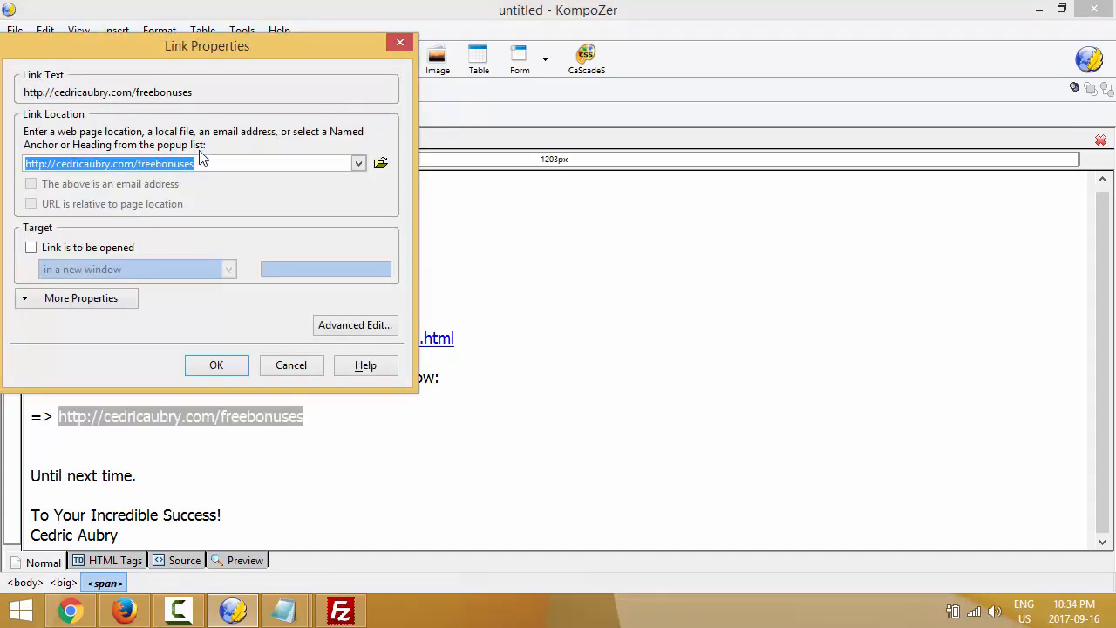
pyautogui.click(238, 362)
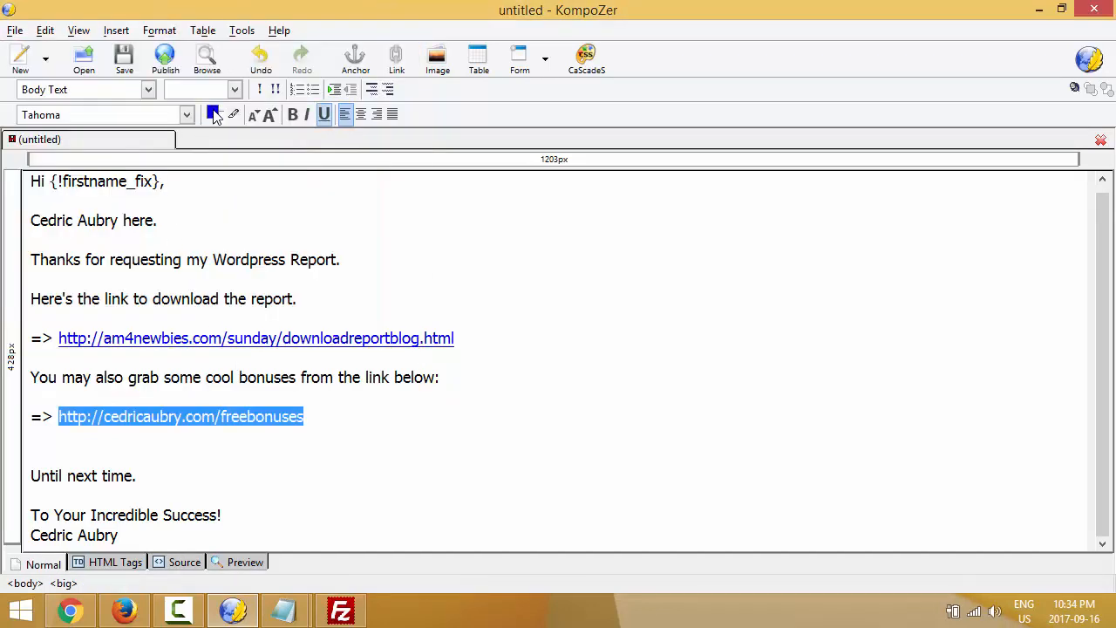
pyautogui.click(214, 114)
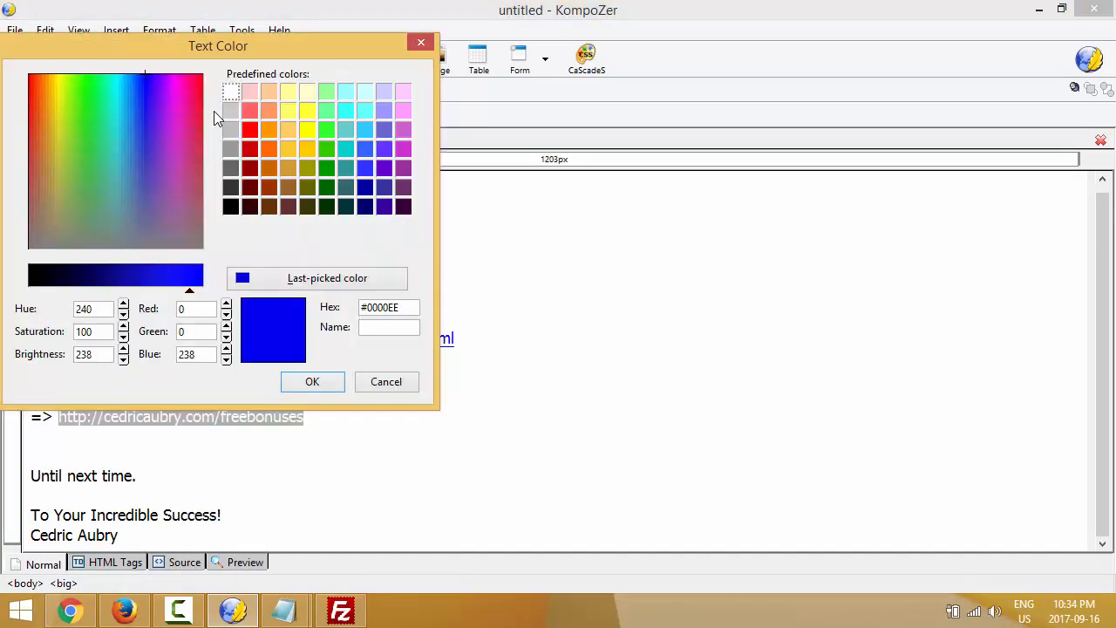
pyautogui.click(314, 281)
pyautogui.click(332, 381)
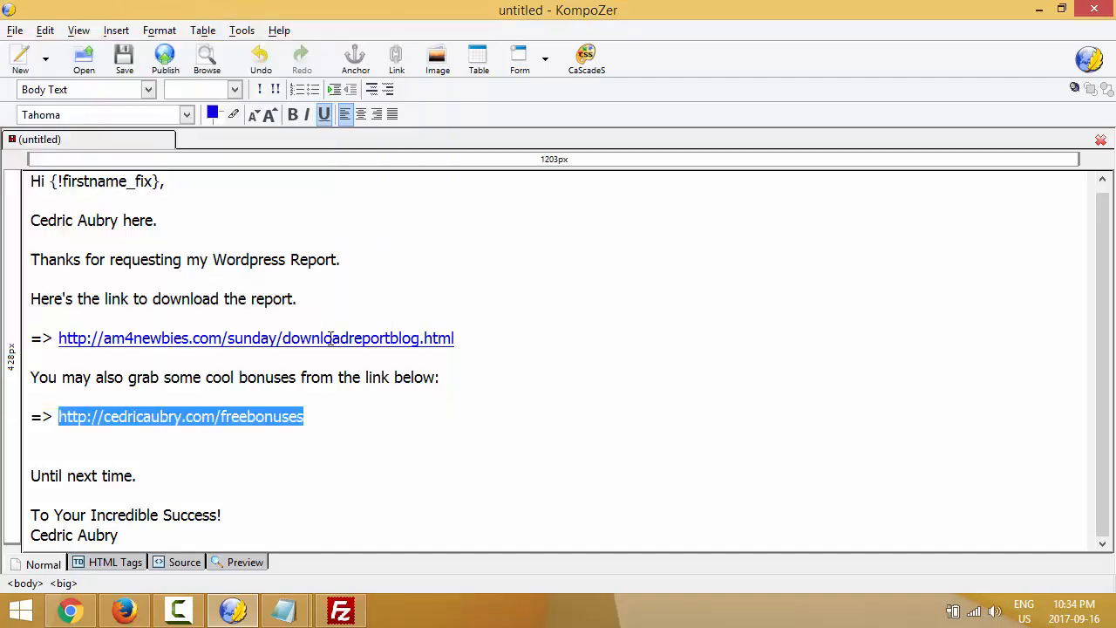
pyautogui.click(334, 418)
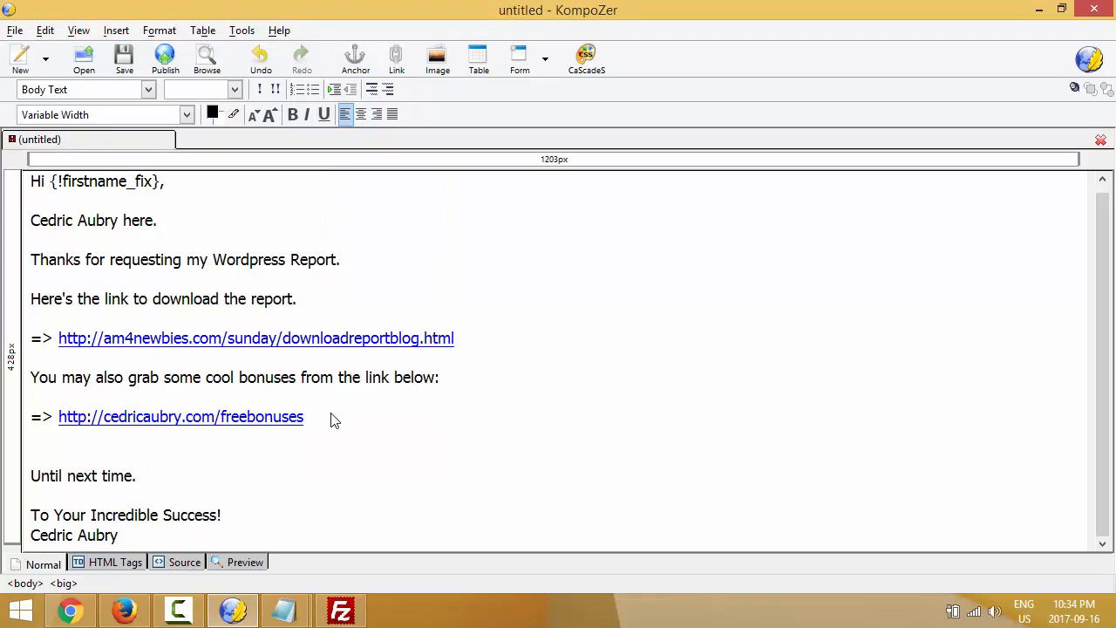
# Insert a blank line below the closing signature and another above the greeting.
pyautogui.click(142, 535)
pyautogui.press('Return')
pyautogui.press('BackSpace')
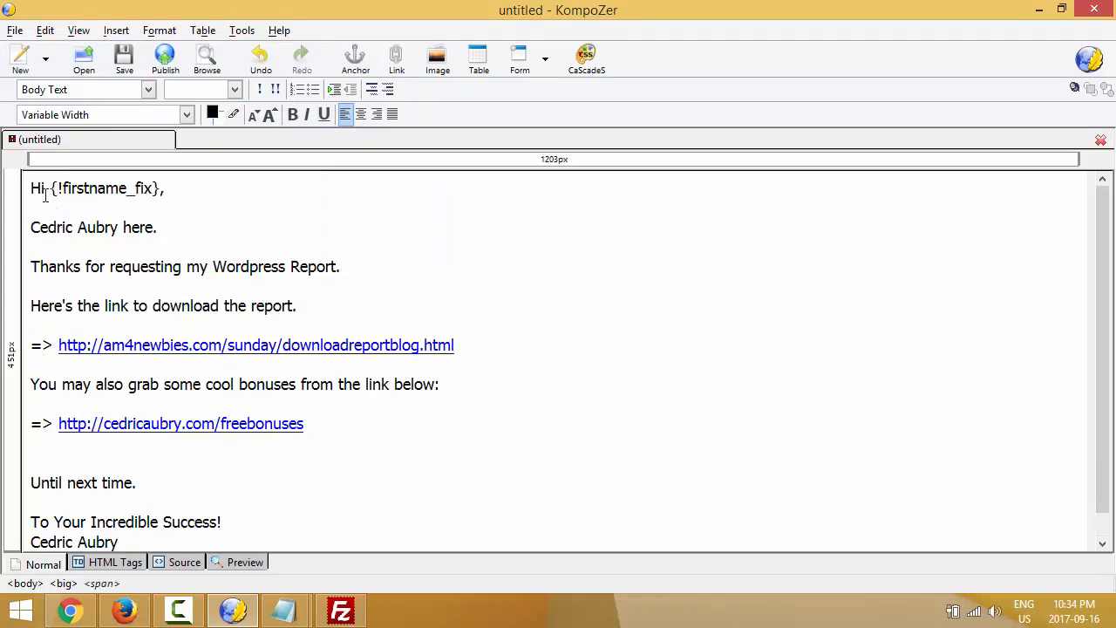
pyautogui.click(31, 188)
pyautogui.press('Return')
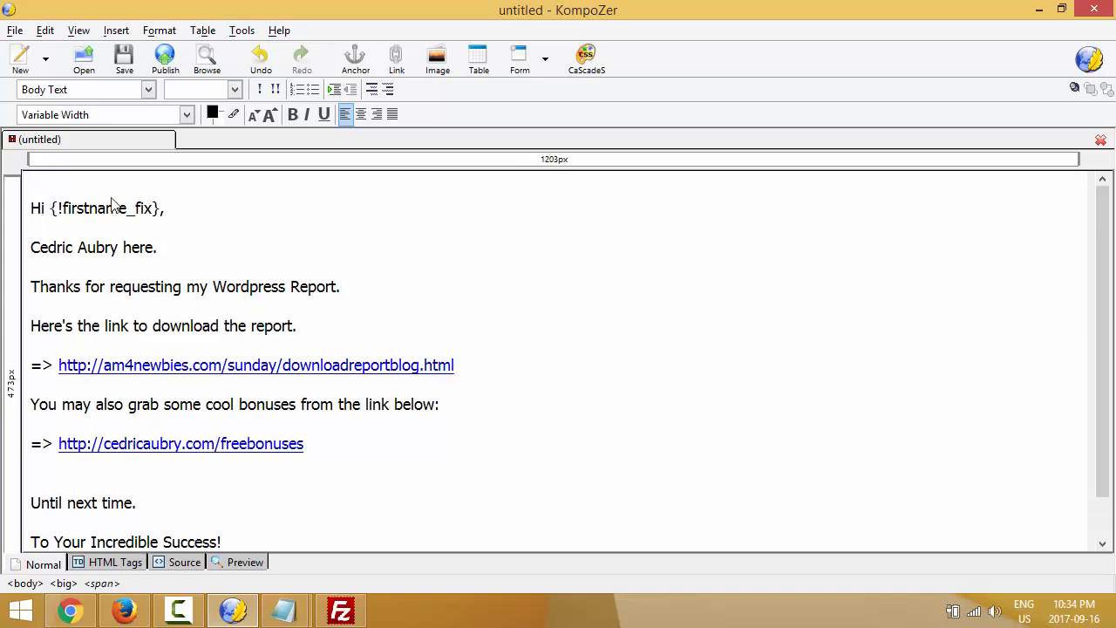
# Copy the email's HTML source from the opening body tag through the closing body tag.
pyautogui.scroll(-1, 196, 234)
pyautogui.scroll(1, 130, 242)
pyautogui.scroll(-1, 148, 277)
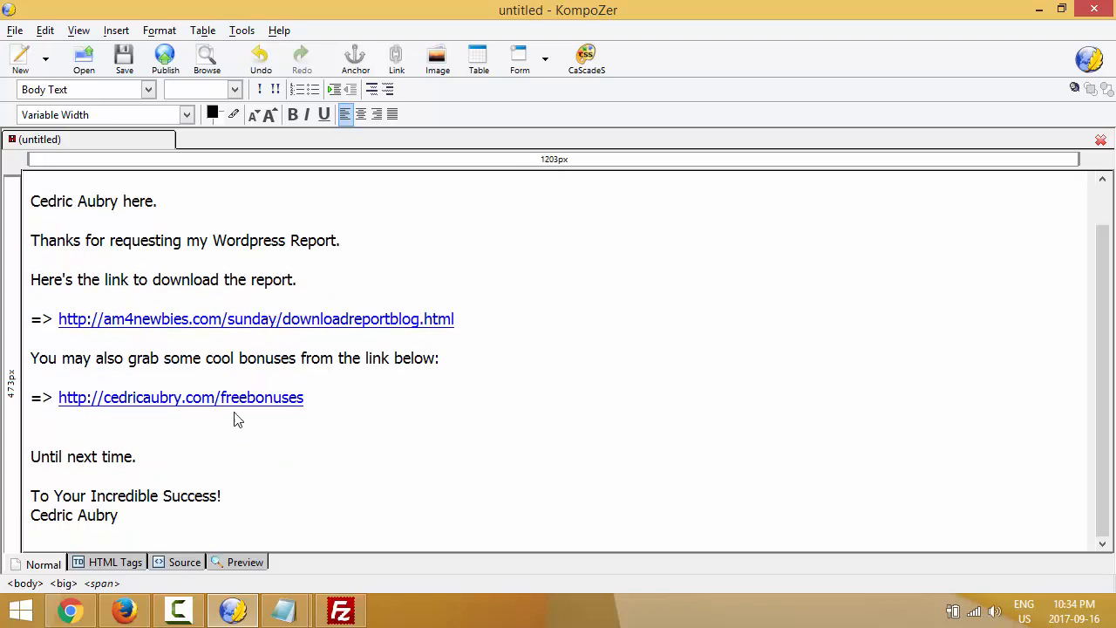
pyautogui.click(184, 563)
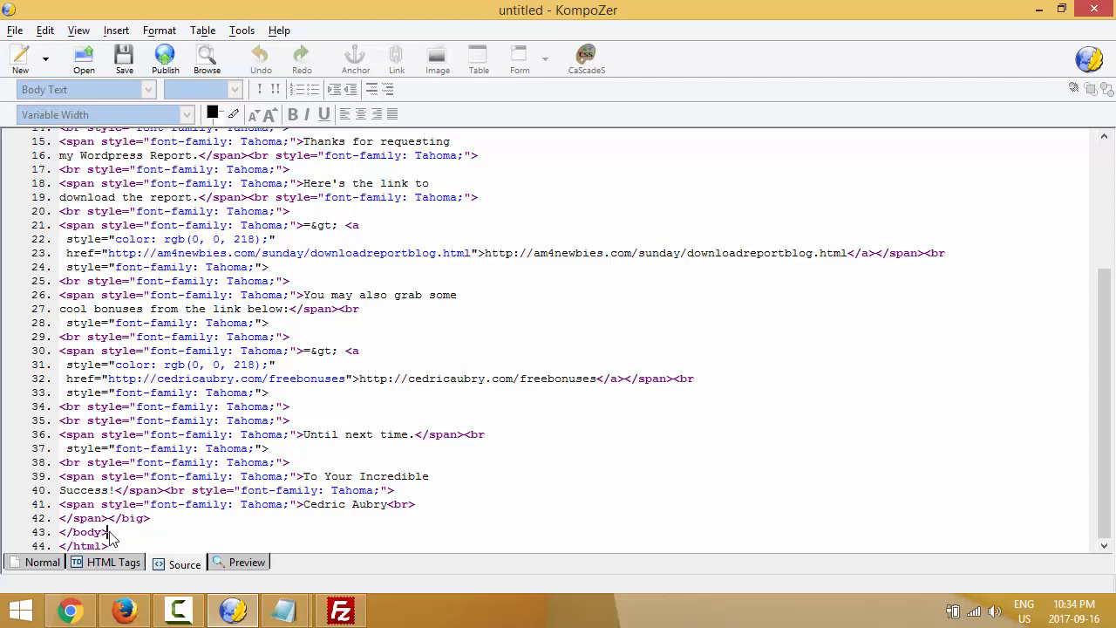
pyautogui.moveTo(108, 532); pyautogui.dragTo(60, 244)
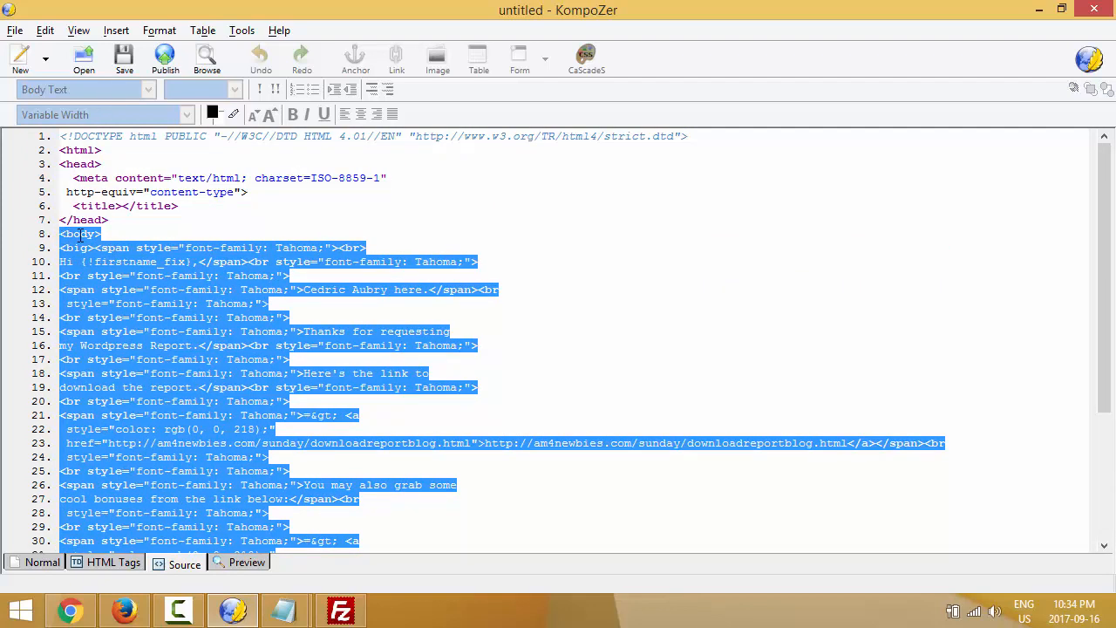
pyautogui.rightClick(111, 317)
pyautogui.click(144, 380)
# In AWeber in Chrome, replace the message's entire HTML source with the copied code and review the rendered email.
pyautogui.click(70, 610)
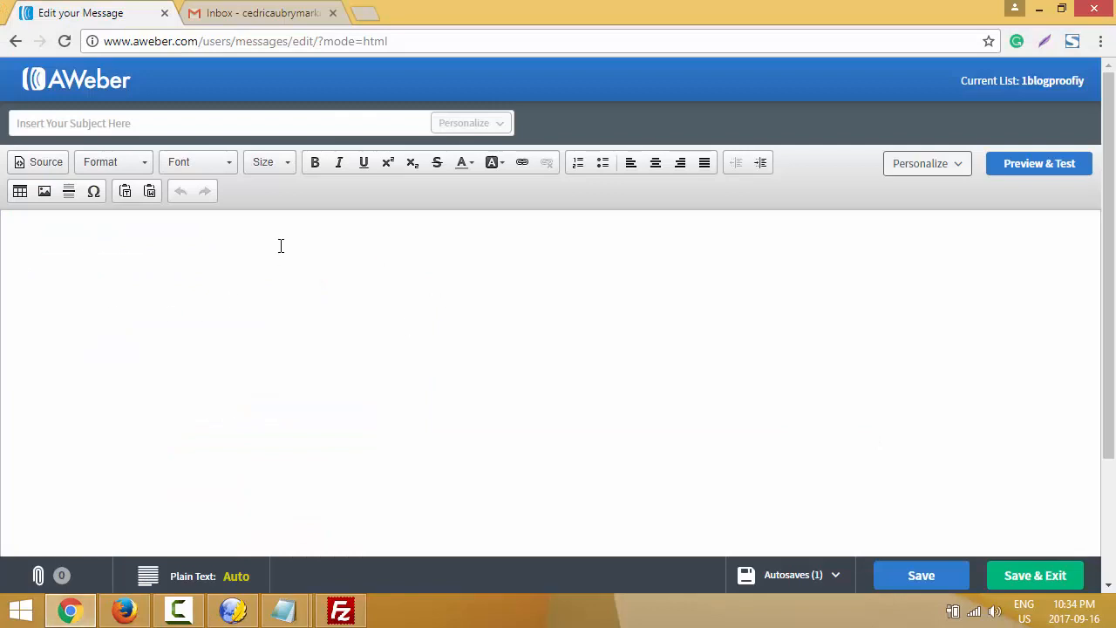
pyautogui.click(46, 167)
pyautogui.click(101, 309)
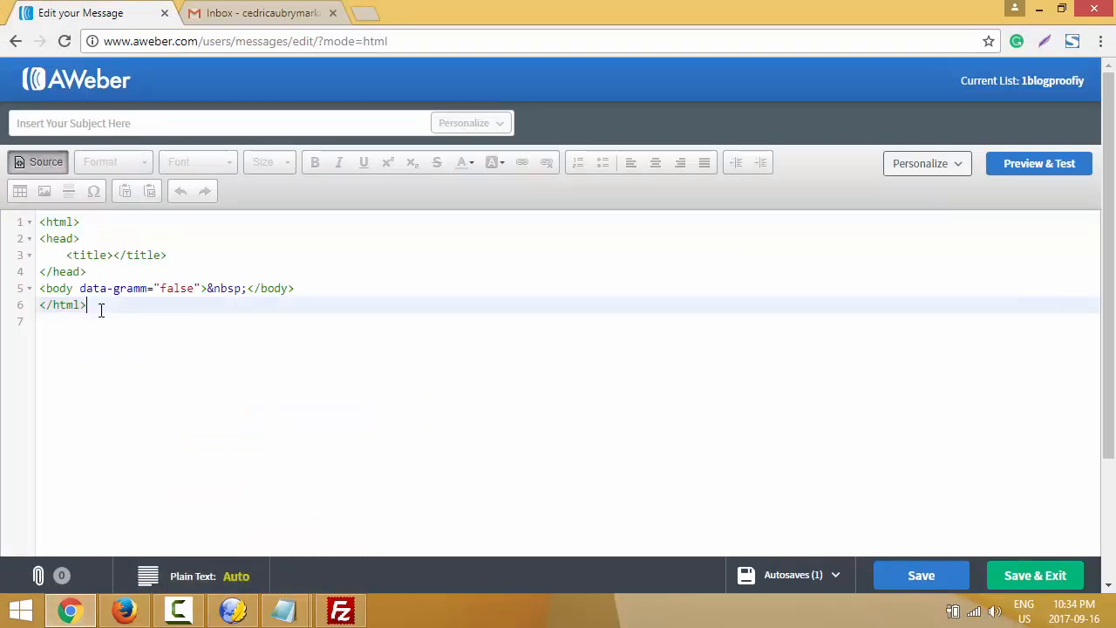
pyautogui.moveTo(81, 288); pyautogui.dragTo(39, 225)
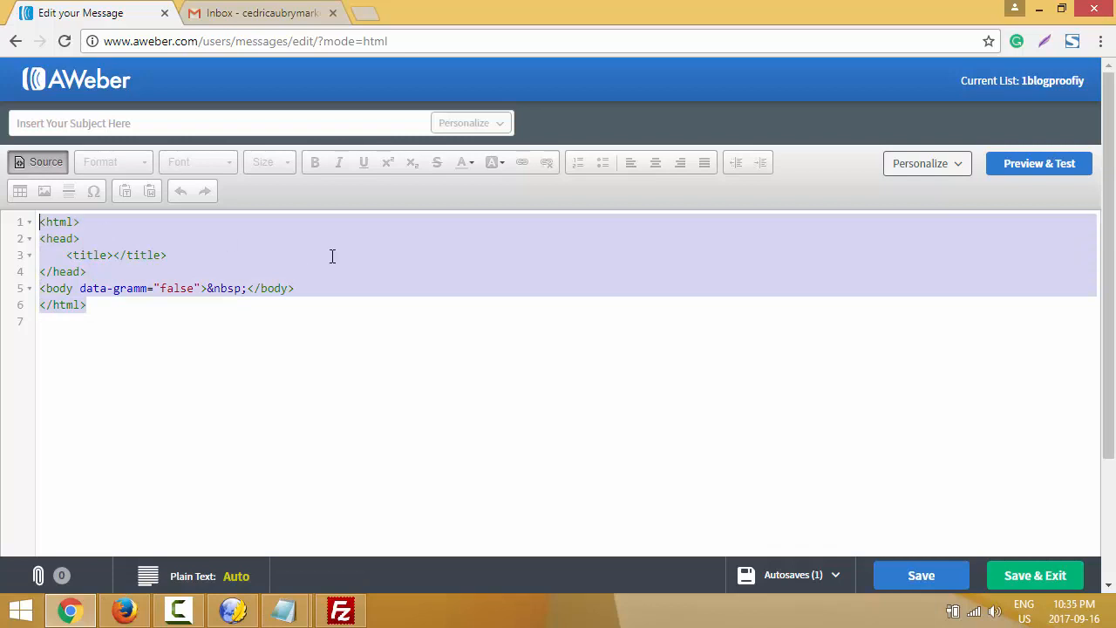
pyautogui.press('BackSpace')
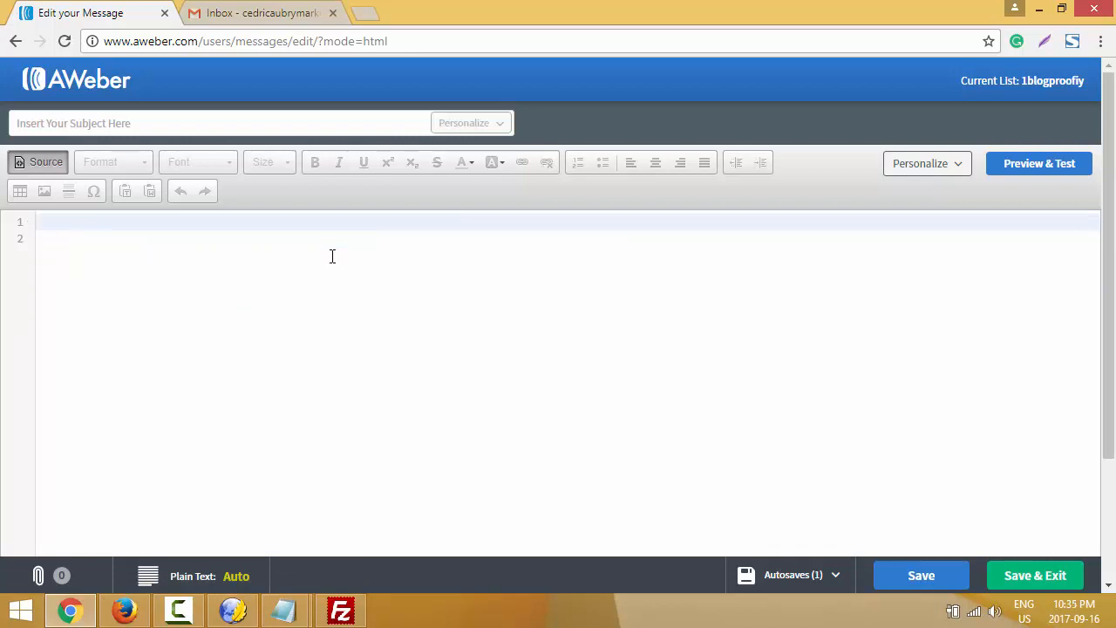
pyautogui.hotkey('ctrl', 'v')
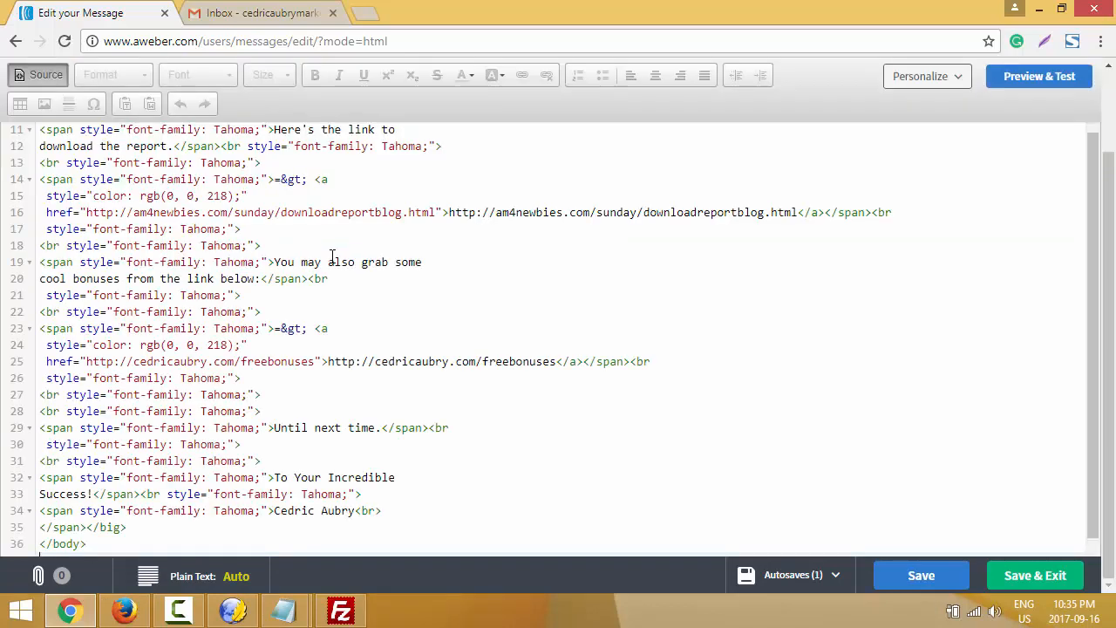
pyautogui.scroll(5, 231, 311)
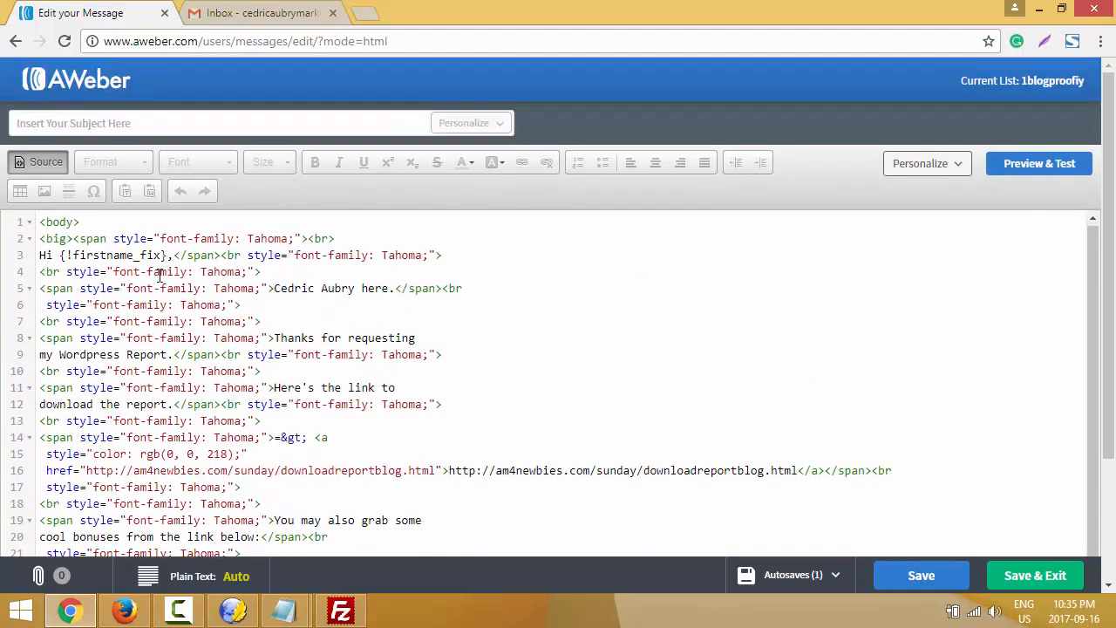
pyautogui.click(42, 162)
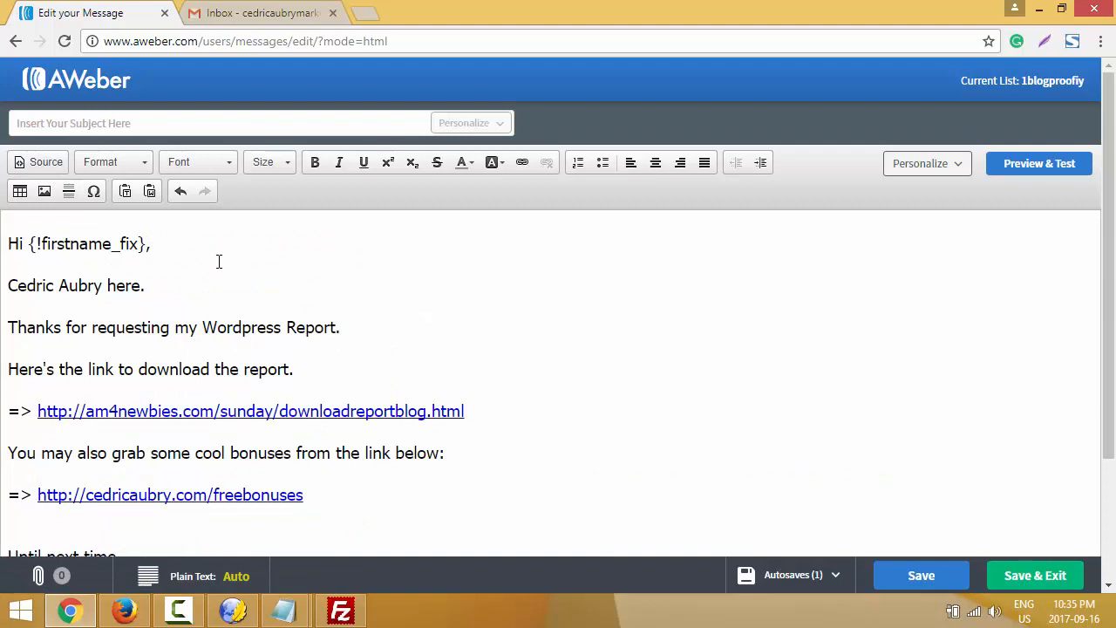
pyautogui.scroll(-2, 219, 262)
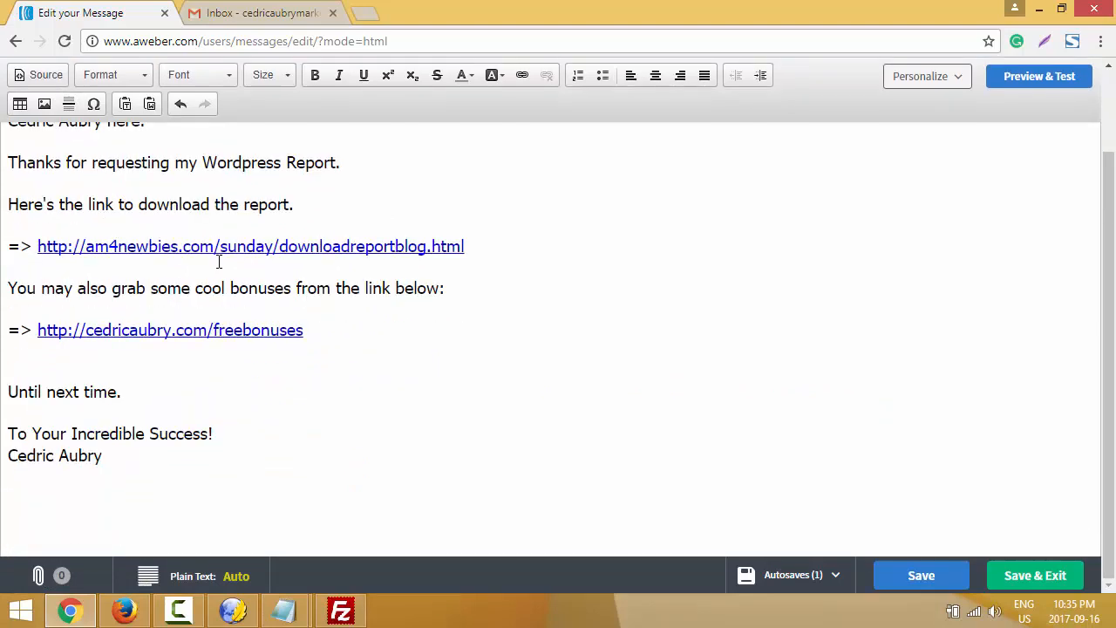
pyautogui.scroll(2, 179, 352)
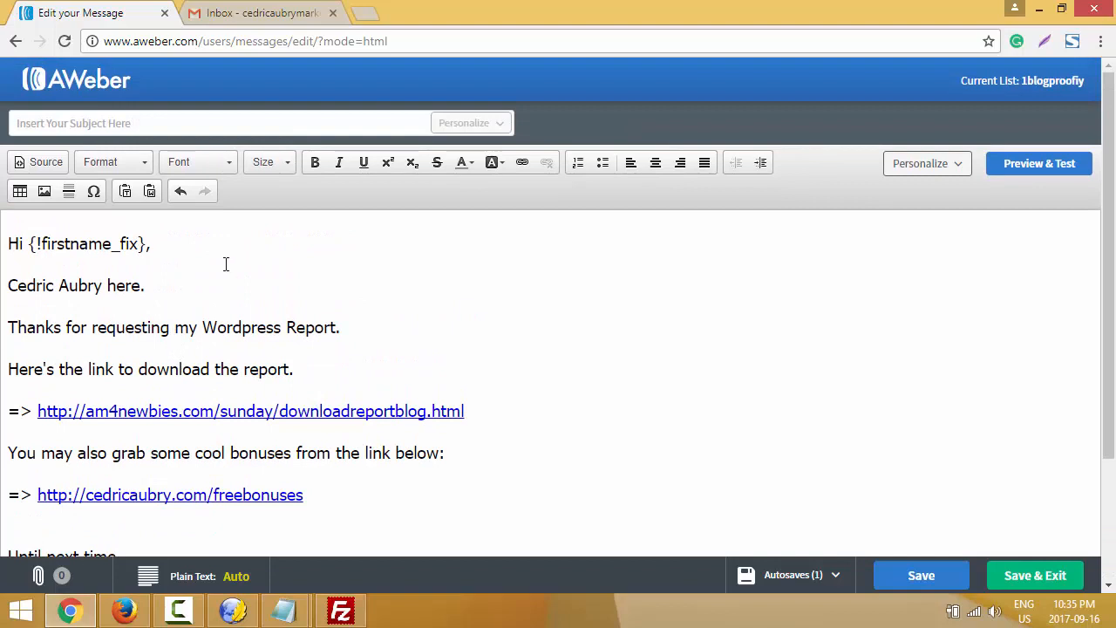
# Copy the subject line "Thanks {!firstname_fix}, Here's Your Wordpress Report Download Link!" from the Notepad draft.
pyautogui.click(232, 611)
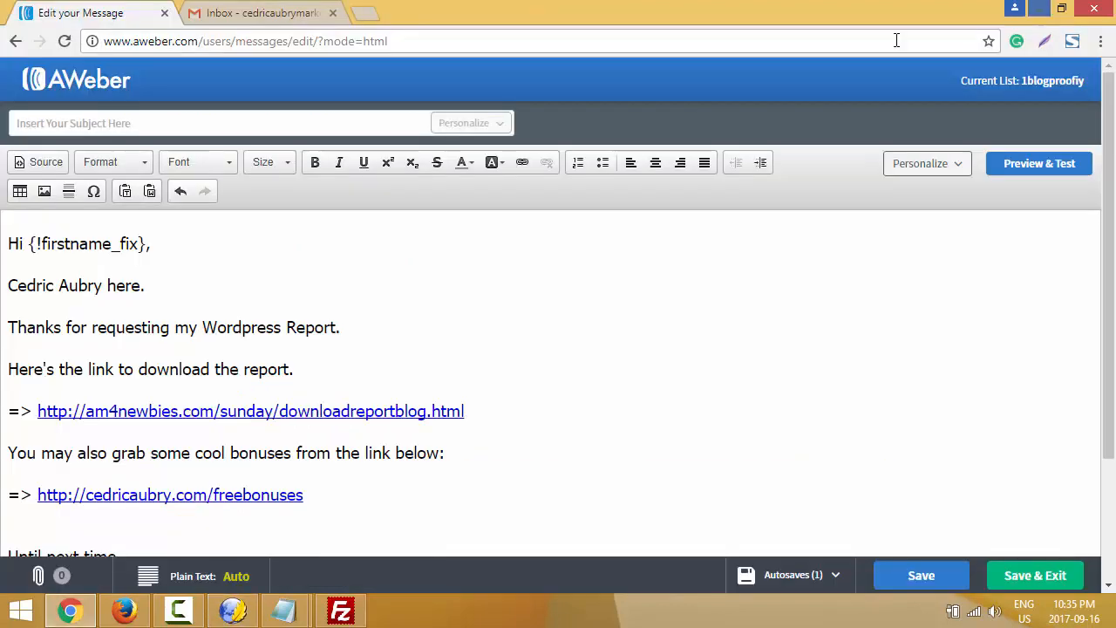
pyautogui.click(1038, 9)
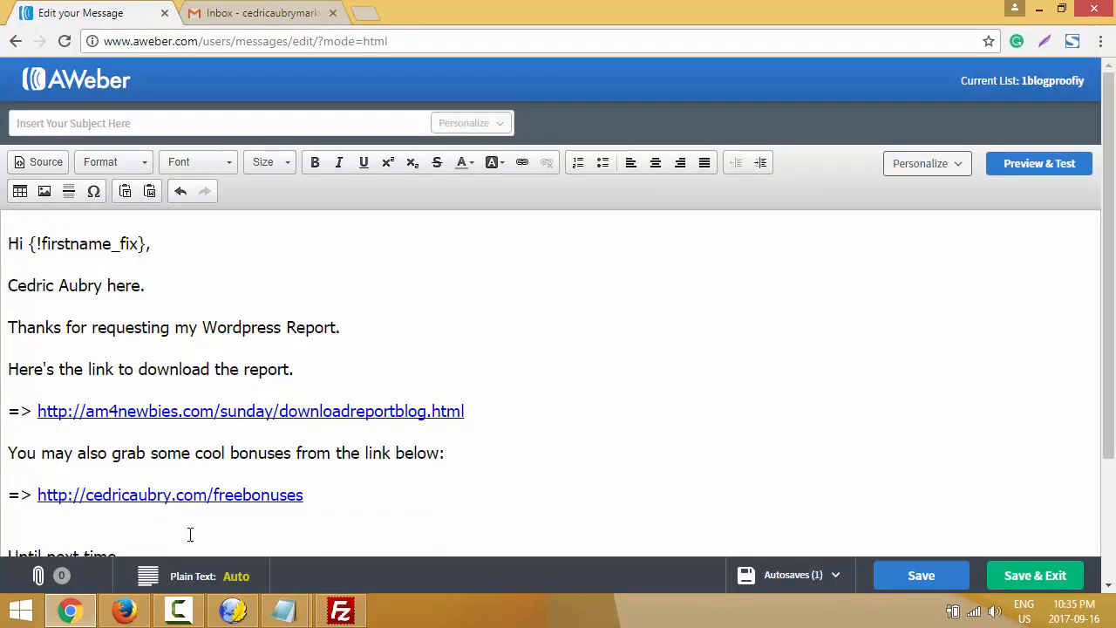
pyautogui.moveTo(284, 611)
pyautogui.click(361, 523)
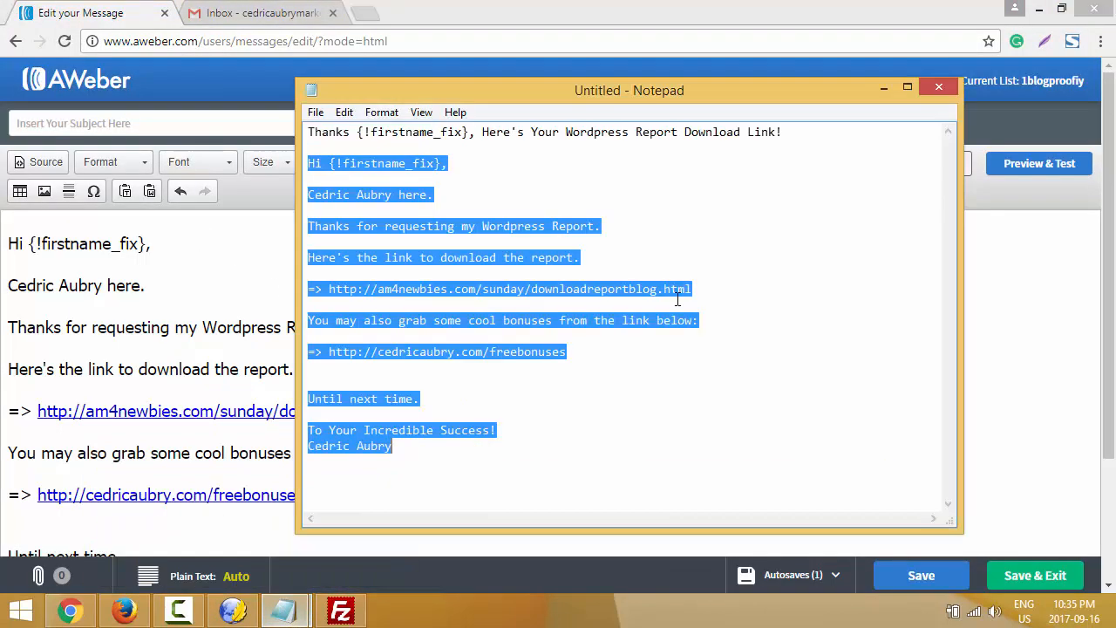
pyautogui.moveTo(795, 132); pyautogui.dragTo(306, 132)
pyautogui.rightClick(320, 136)
pyautogui.click(364, 190)
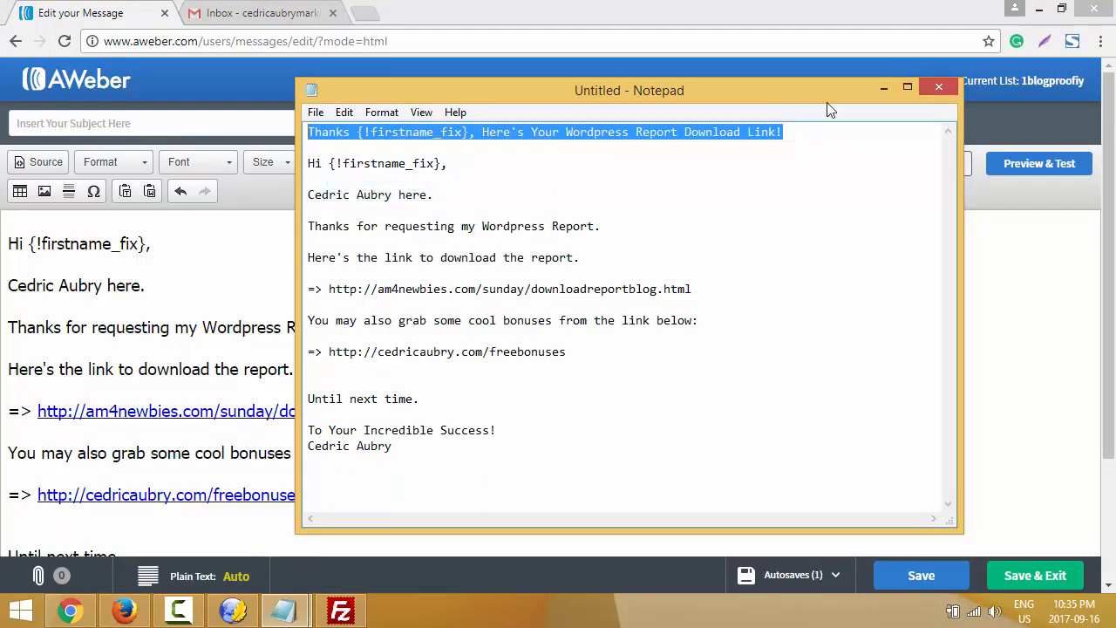
# Paste the copied line as the AWeber message's subject, and save and exit the message.
pyautogui.click(883, 88)
pyautogui.click(98, 125)
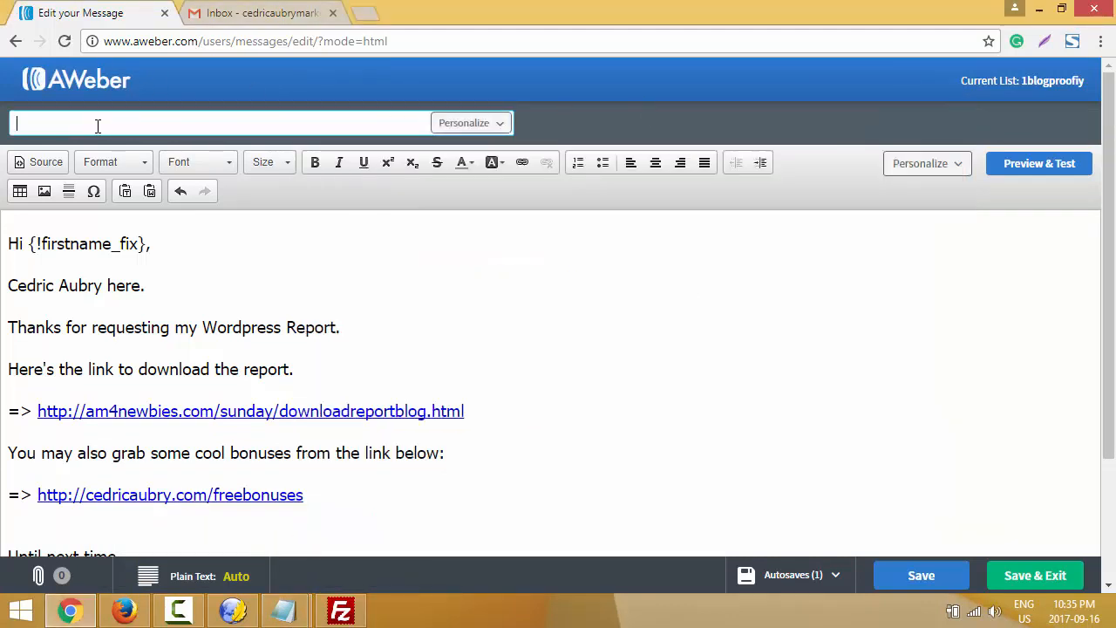
pyautogui.hotkey('ctrl', 'v')
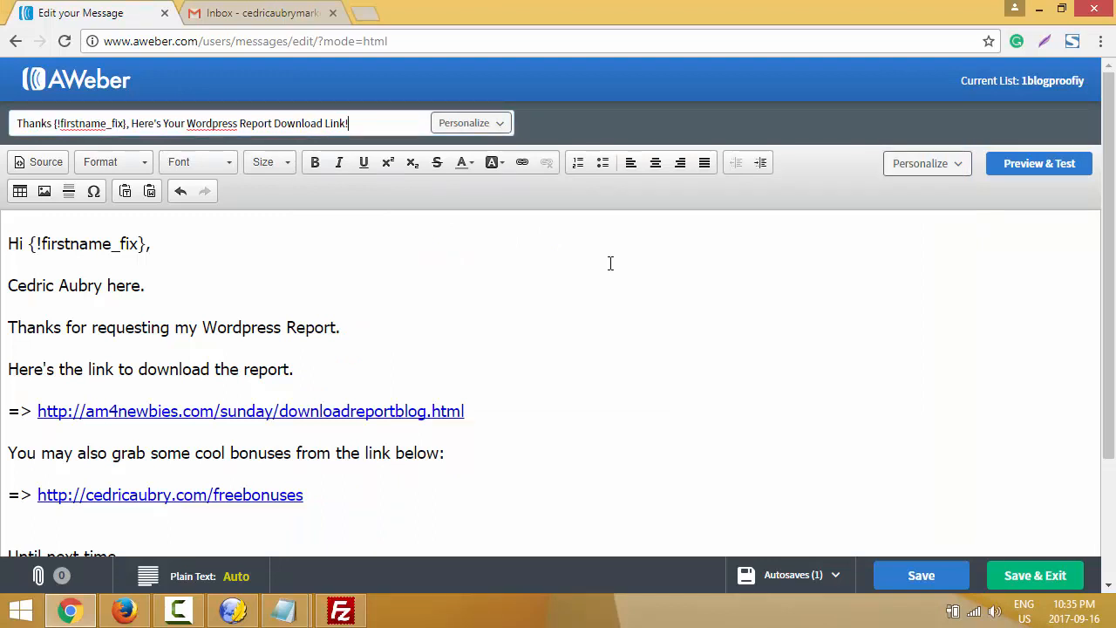
pyautogui.click(611, 263)
pyautogui.scroll(-2, 669, 331)
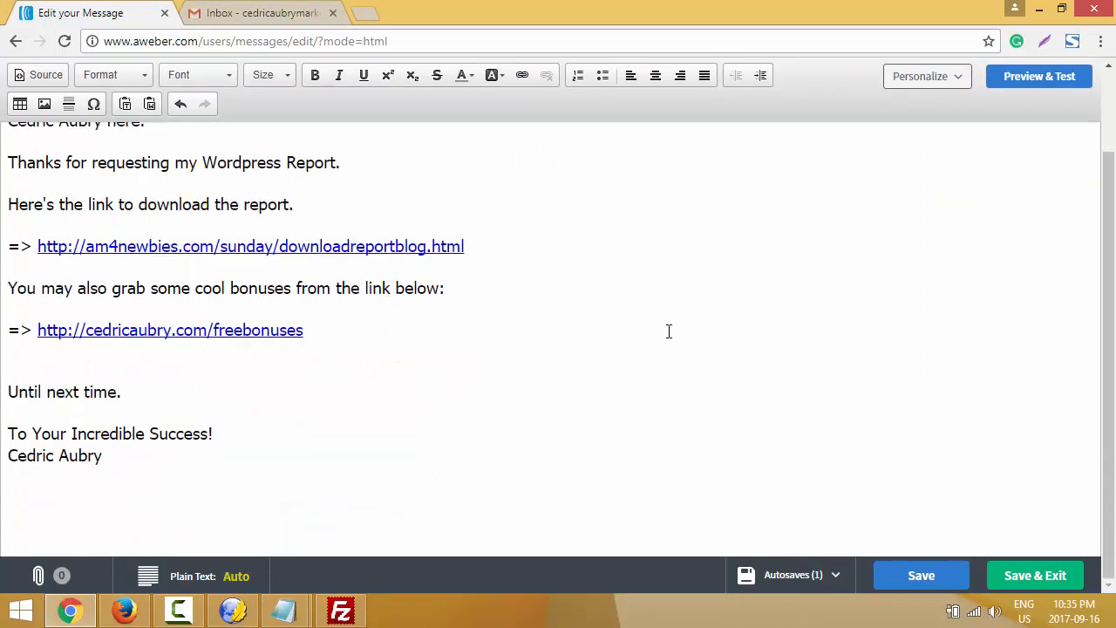
pyautogui.click(1015, 587)
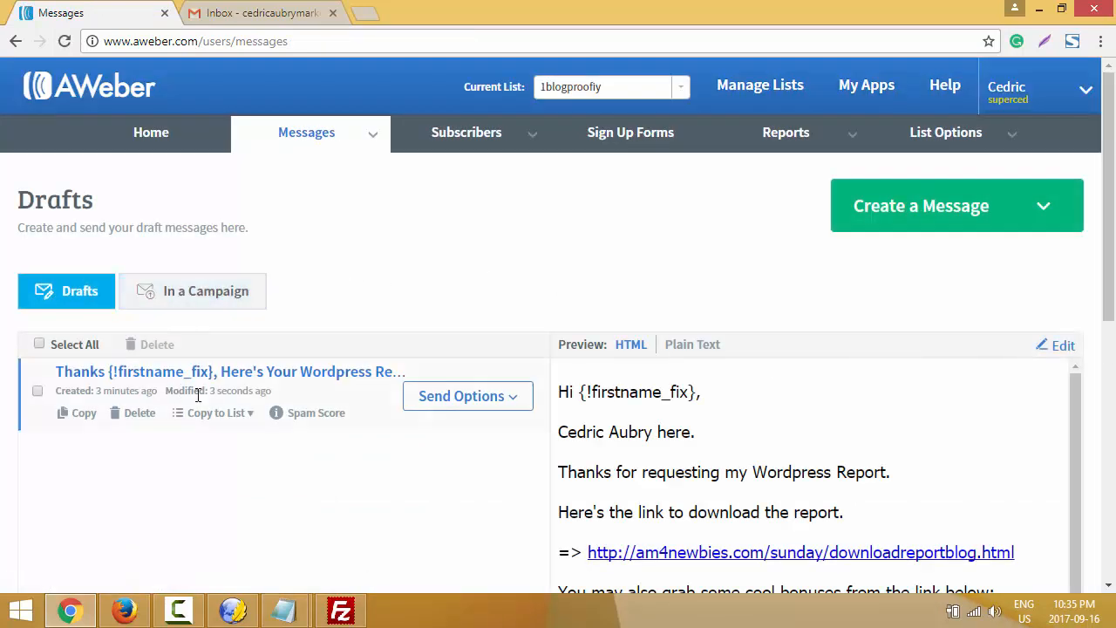
# Add the saved draft message to the list's follow up series.
pyautogui.click(493, 402)
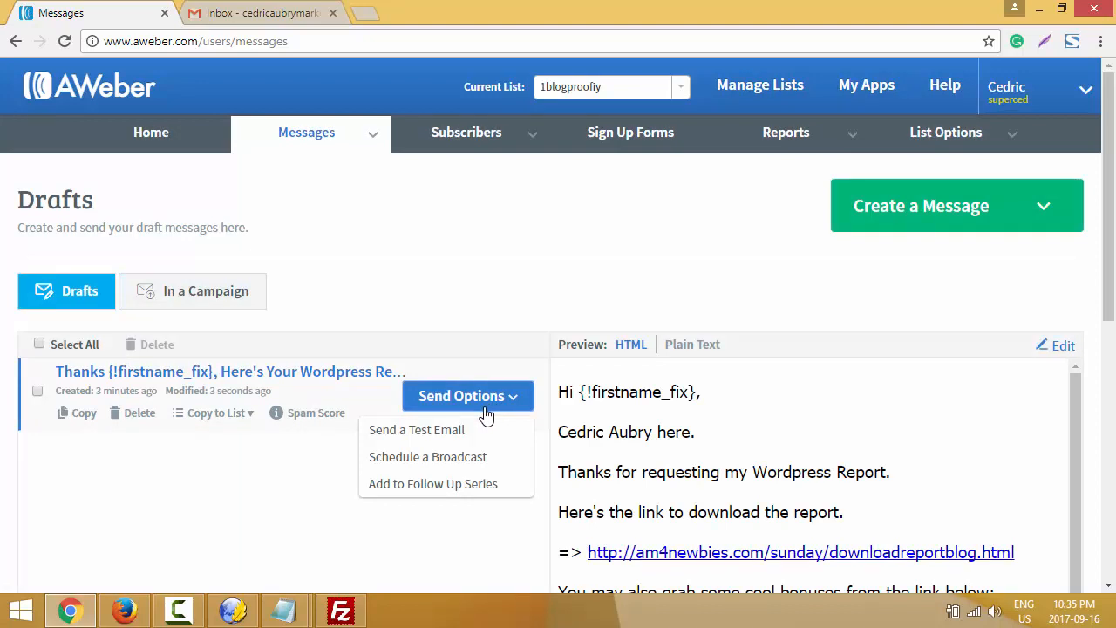
pyautogui.click(431, 494)
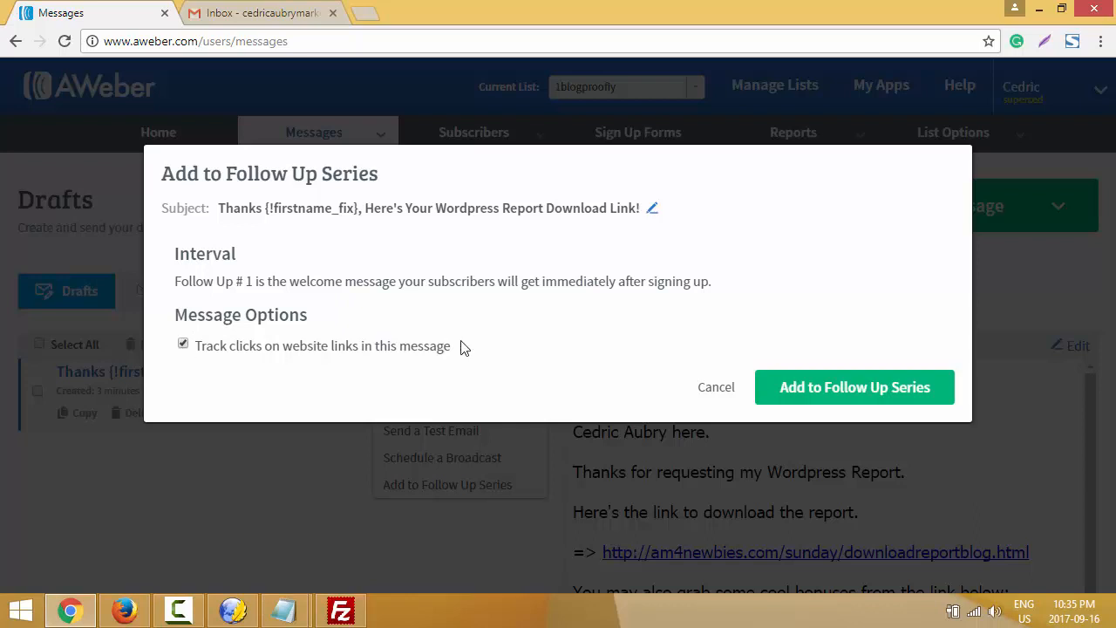
pyautogui.click(813, 389)
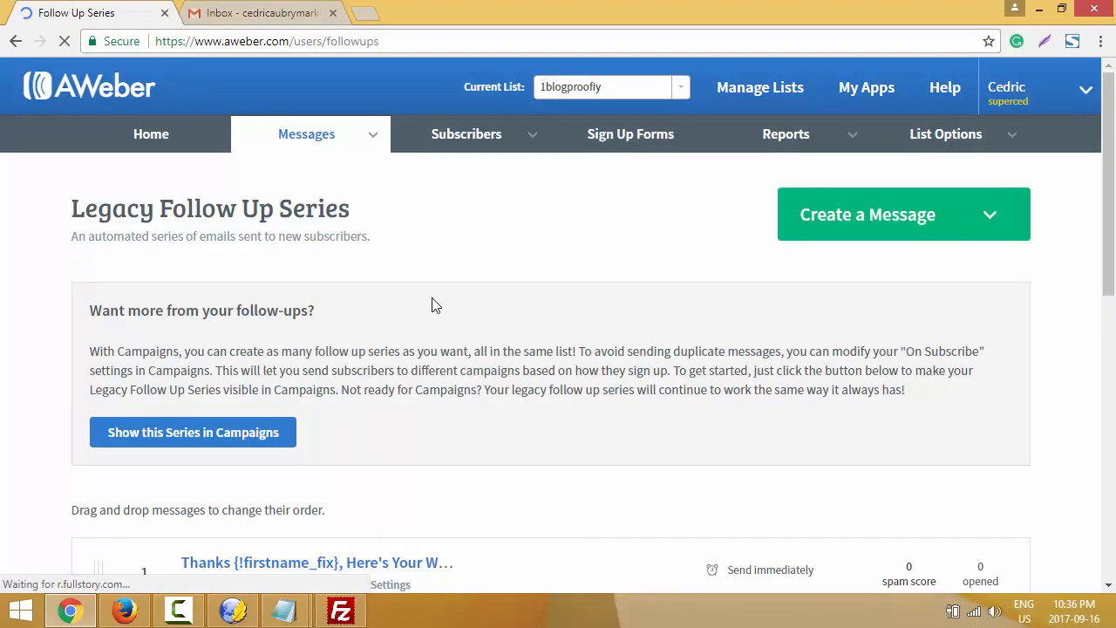
# View the Claim Your Free Report opt-in page in Firefox and return to AWeber in Chrome.
pyautogui.click(124, 612)
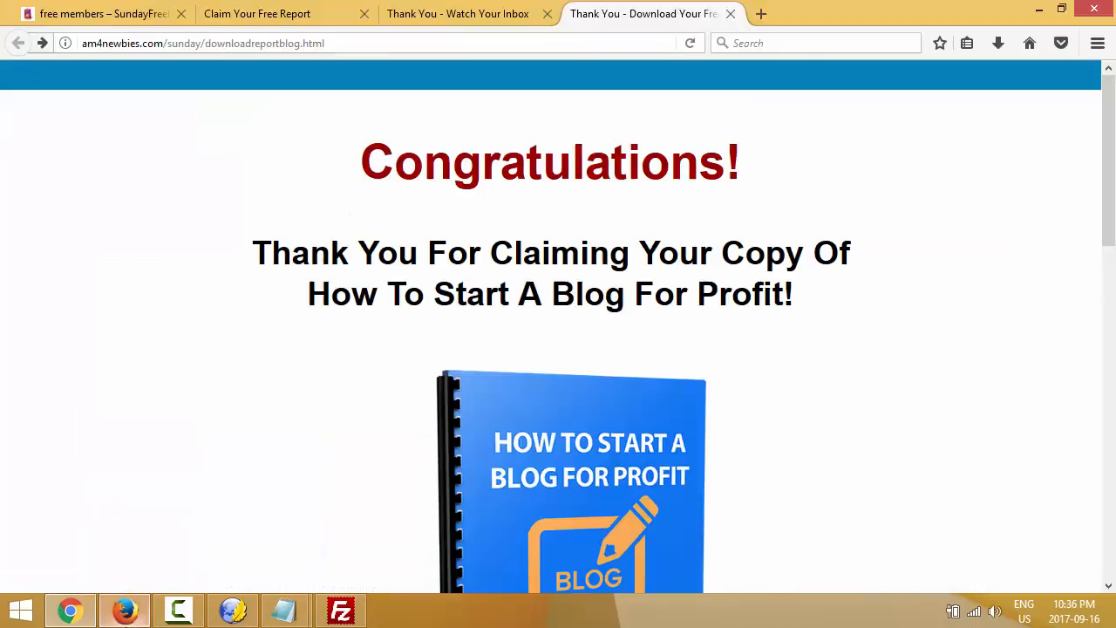
pyautogui.click(290, 14)
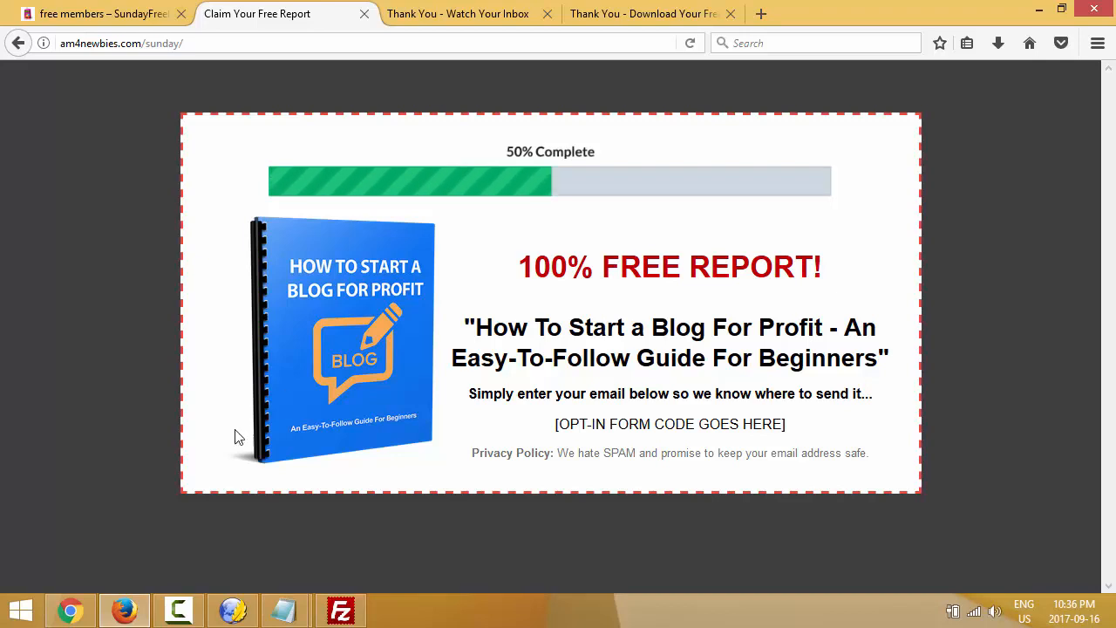
pyautogui.click(75, 613)
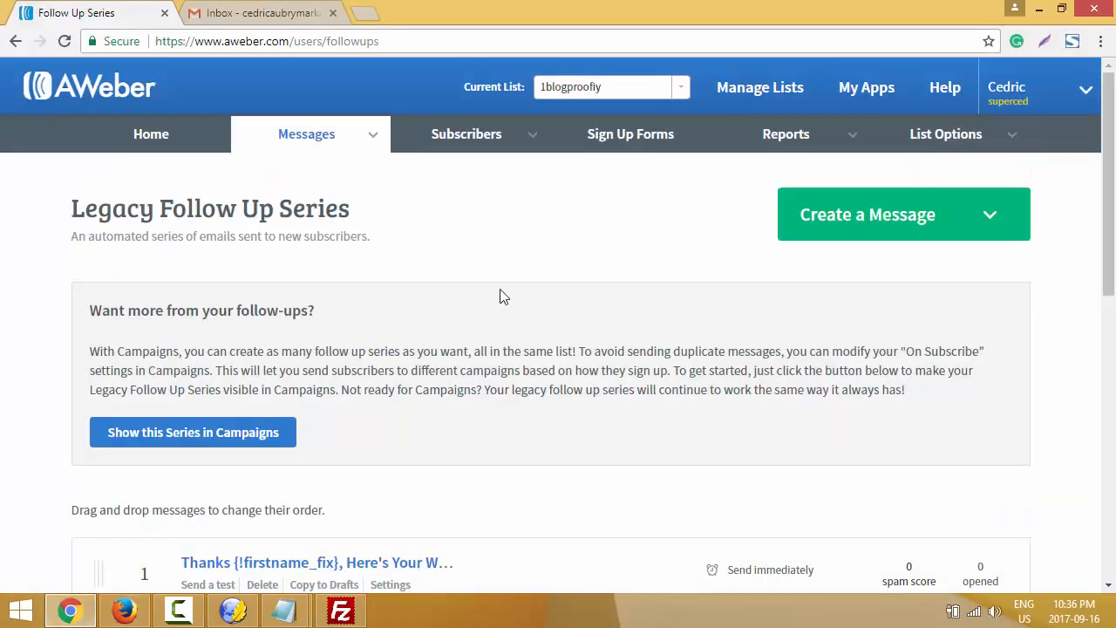
# Start the list's first sign up form and narrow the form to 357 px wide.
pyautogui.click(625, 148)
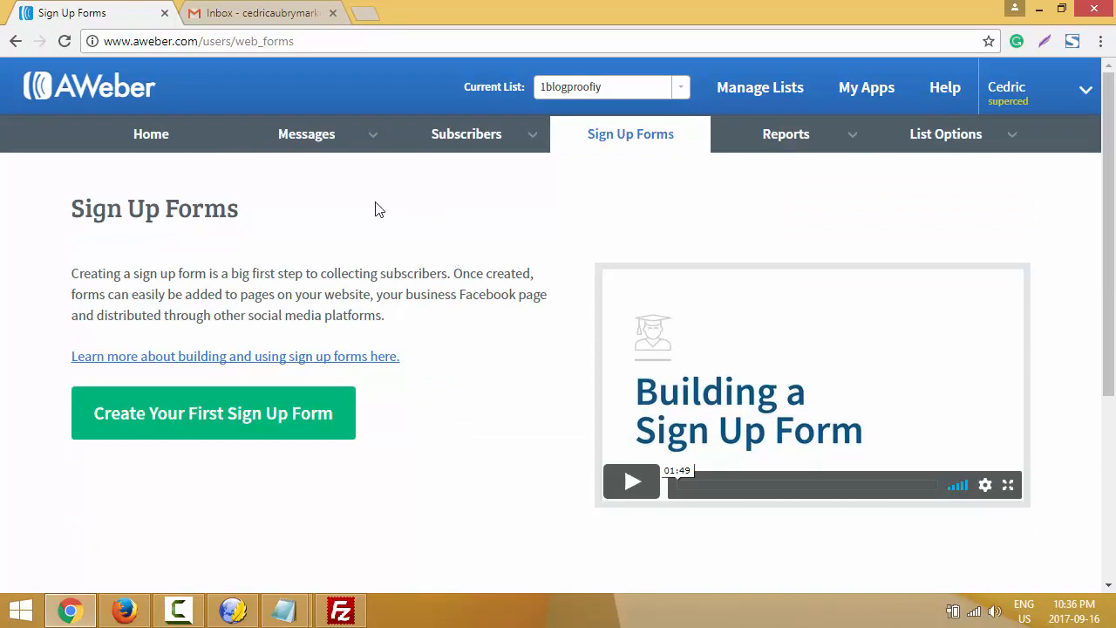
pyautogui.click(183, 422)
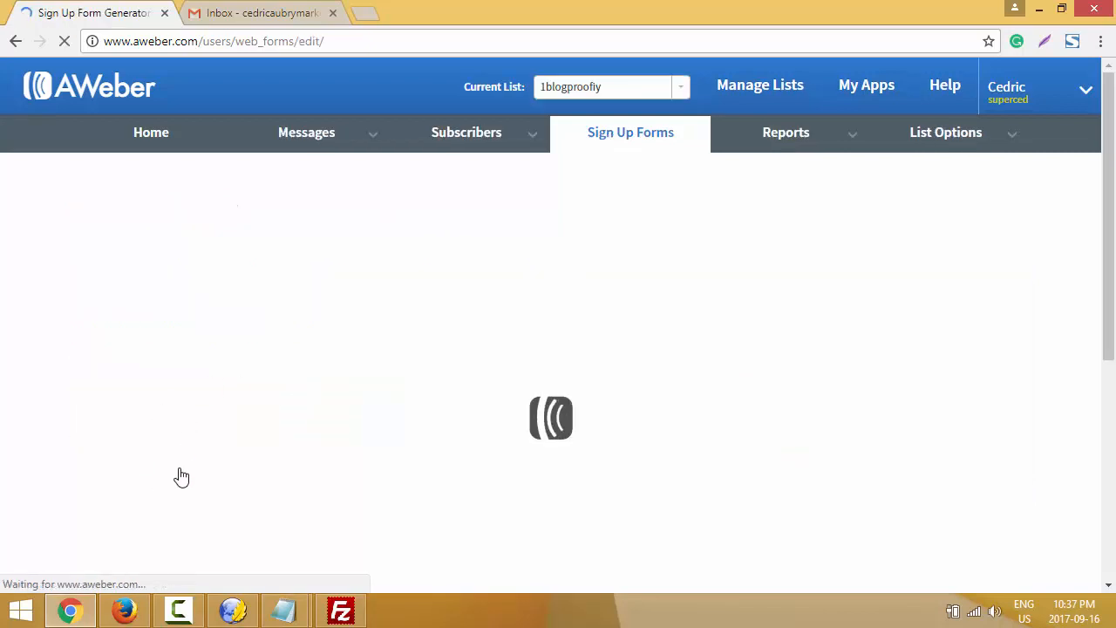
pyautogui.scroll(-5, 489, 288)
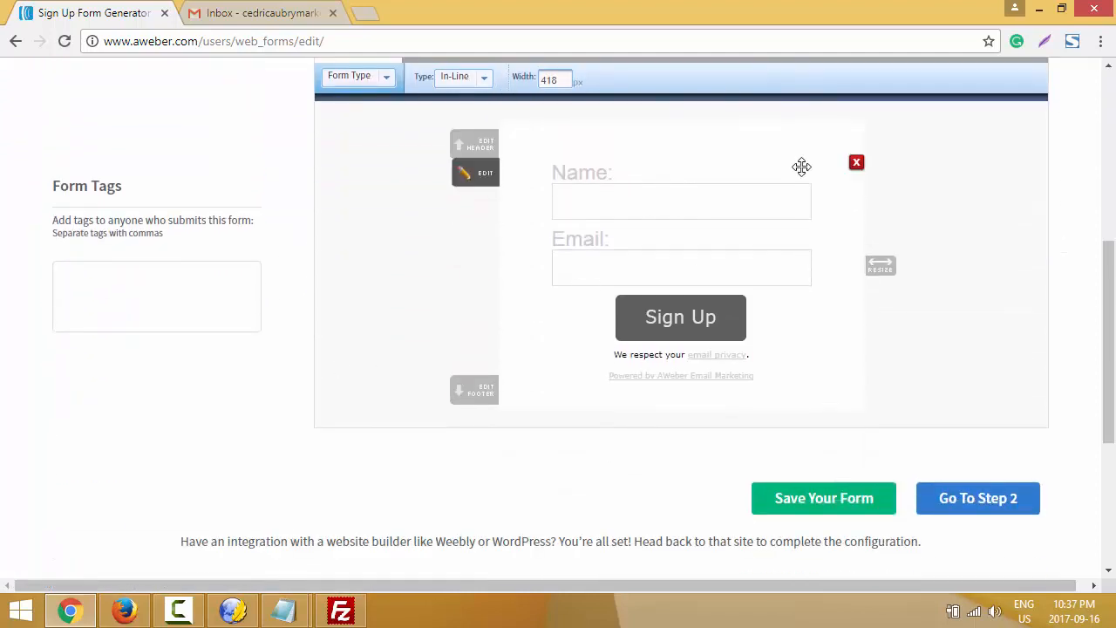
pyautogui.scroll(1, 471, 314)
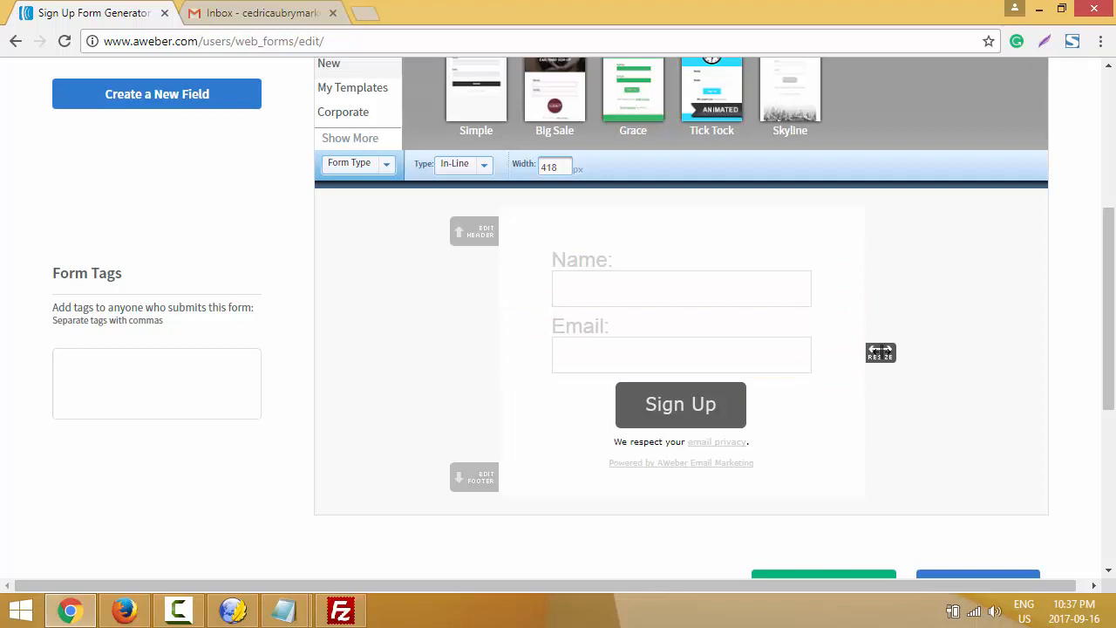
pyautogui.moveTo(879, 351); pyautogui.dragTo(827, 354)
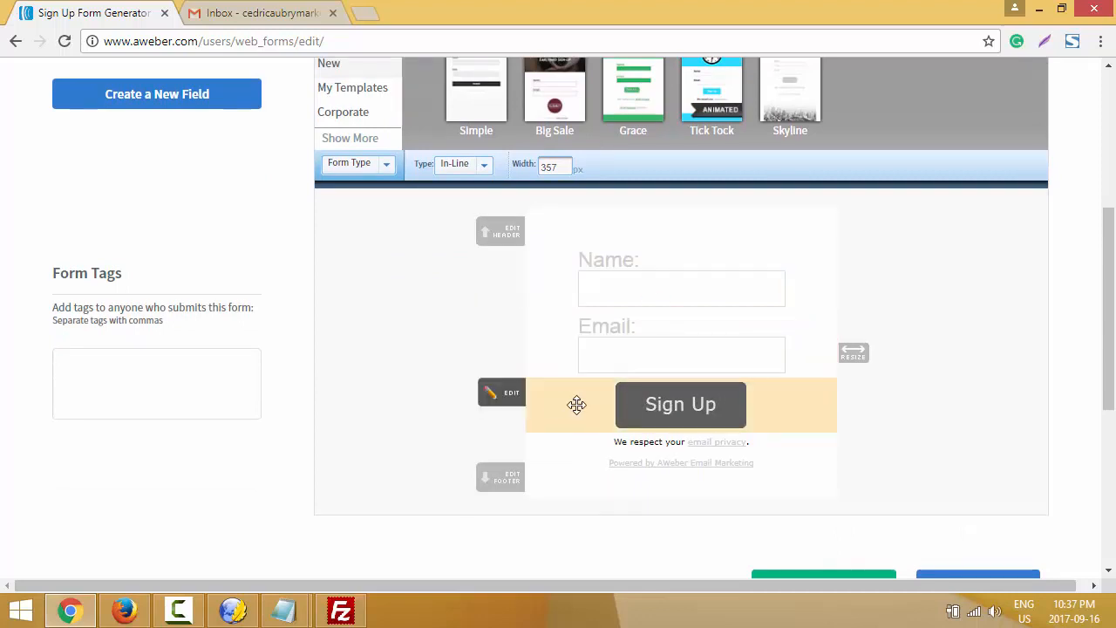
# Switch the form's submit button from an image to an HTML button and label it "Grab The Free Report".
pyautogui.click(510, 403)
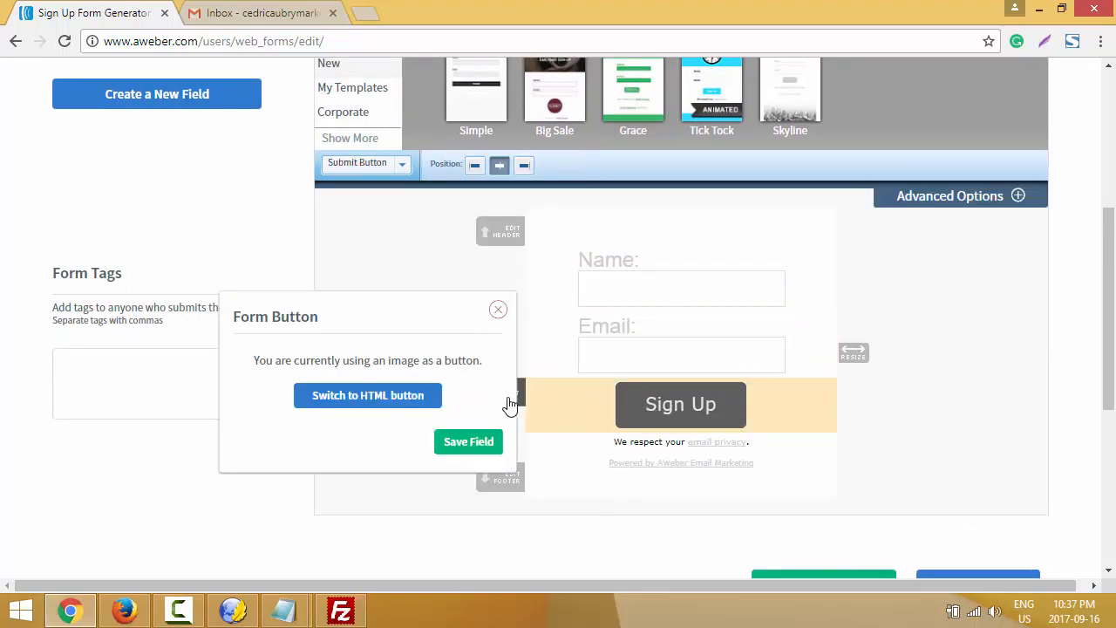
pyautogui.click(358, 397)
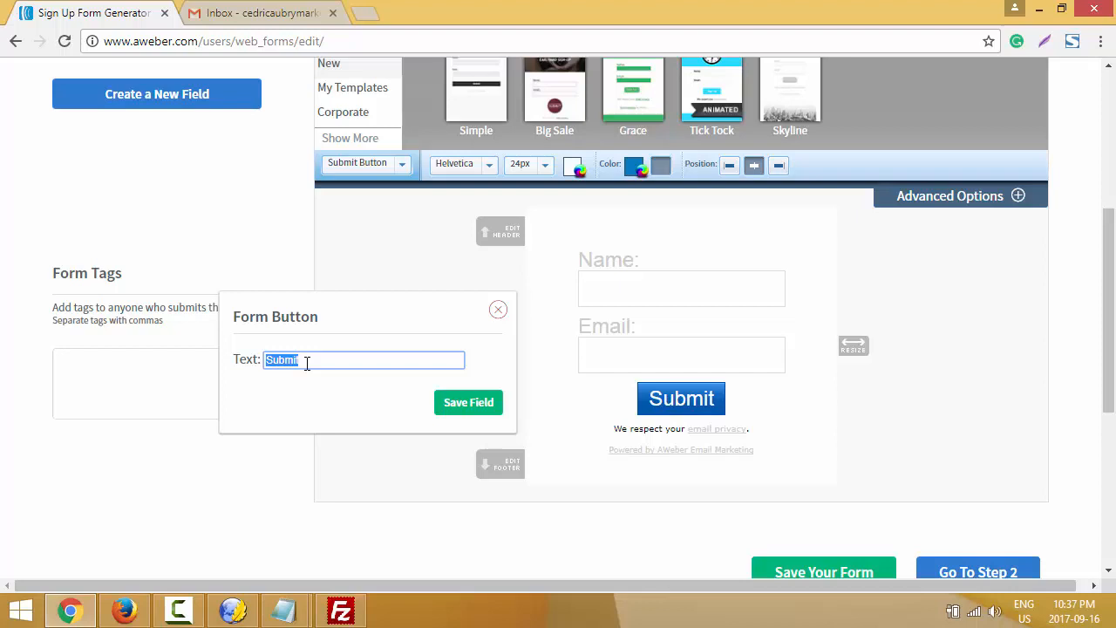
pyautogui.write('Gr')
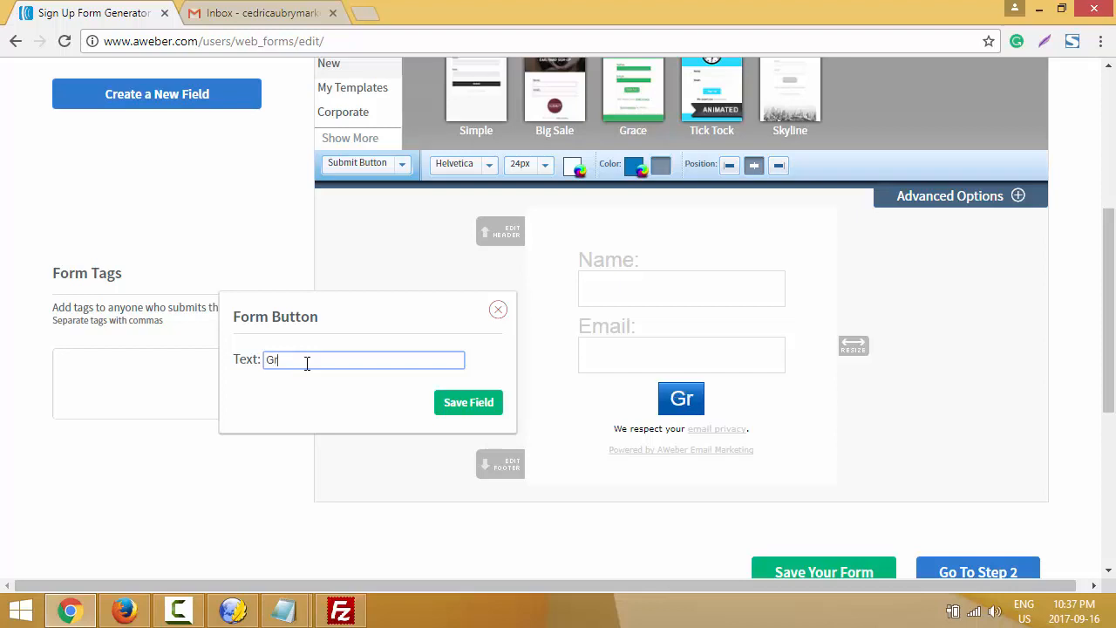
pyautogui.write('ab Th')
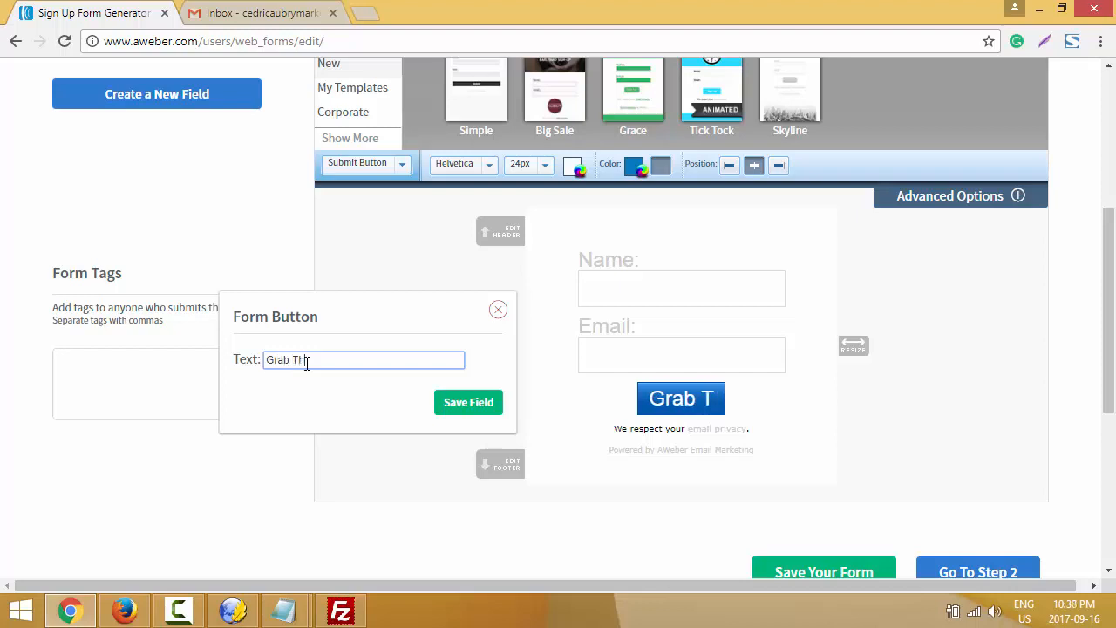
pyautogui.write('e Free R')
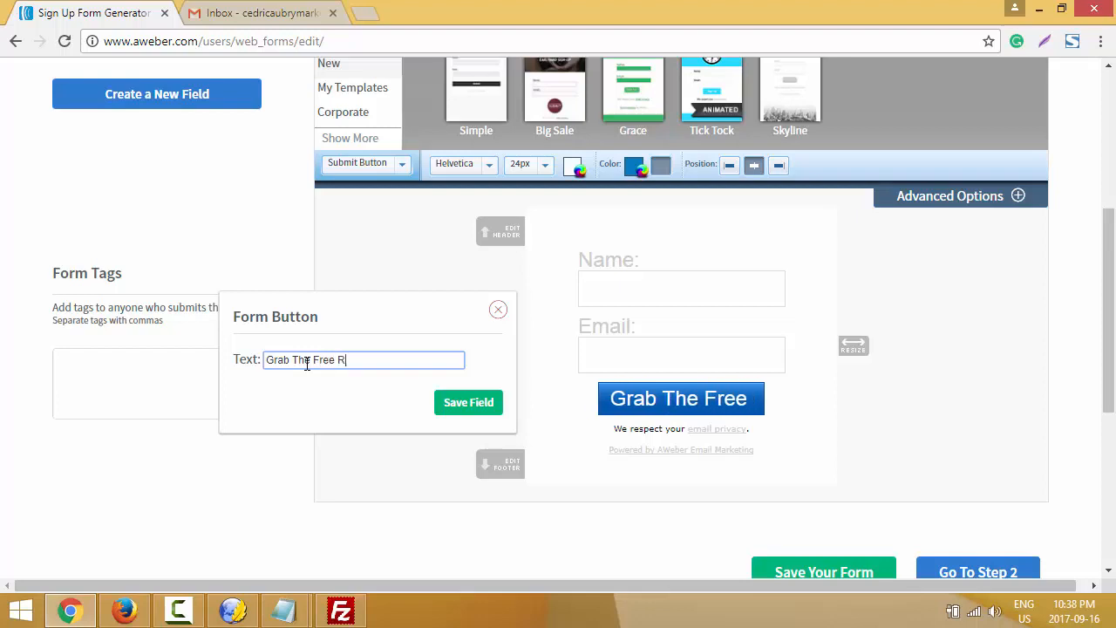
pyautogui.write('eport')
# Replace the submit button's text with "Grab It Now!" and save the form.
pyautogui.press('BackSpace')
pyautogui.press('BackSpace')
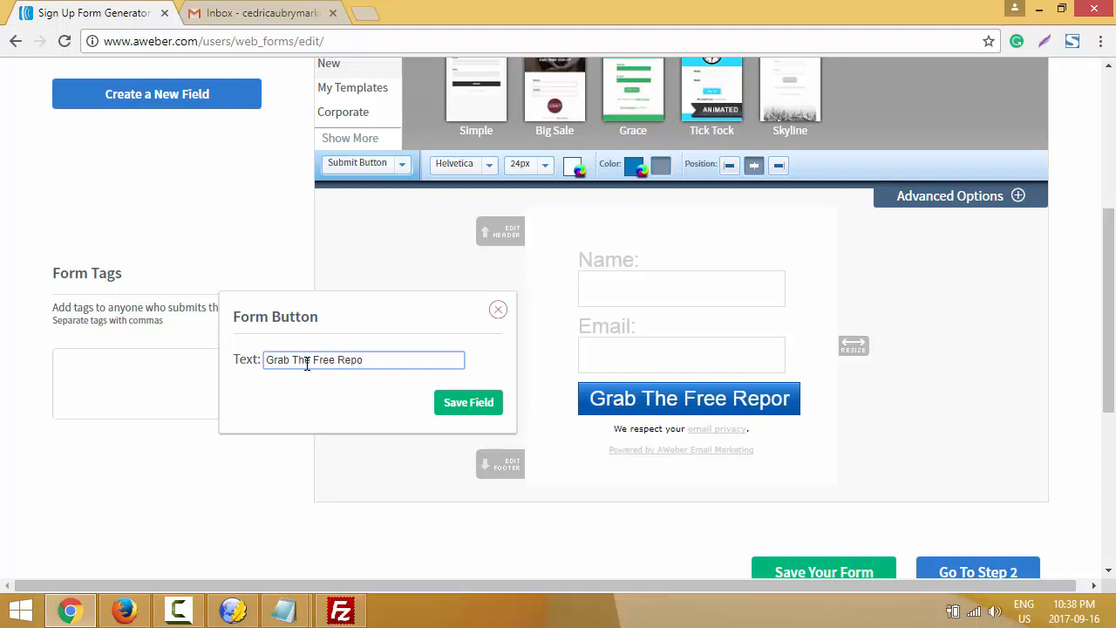
pyautogui.press('BackSpace')
pyautogui.press('BackSpace')
pyautogui.press('BackSpace')
pyautogui.press('BackSpace')
pyautogui.press('BackSpace')
pyautogui.press('BackSpace')
pyautogui.press('BackSpace')
pyautogui.write('r')
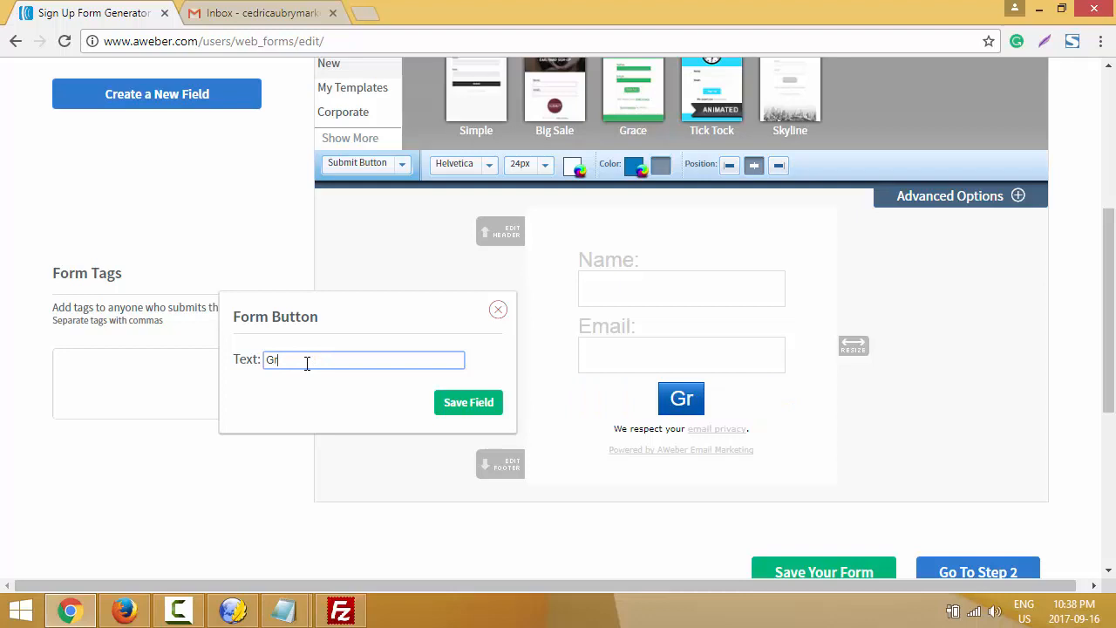
pyautogui.write('ab It Now')
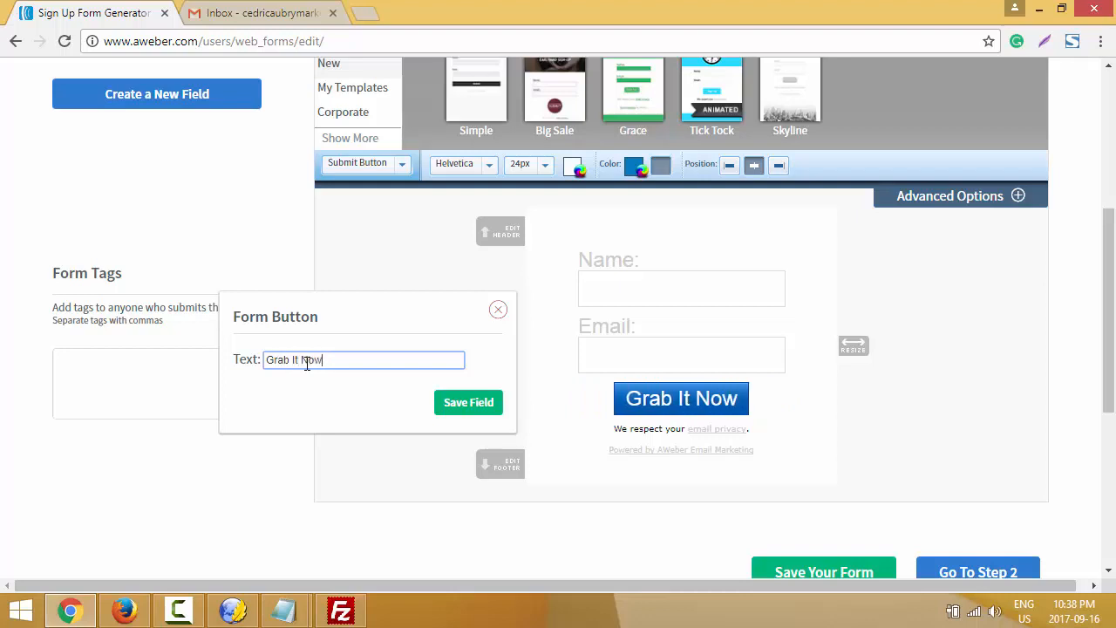
pyautogui.write('!')
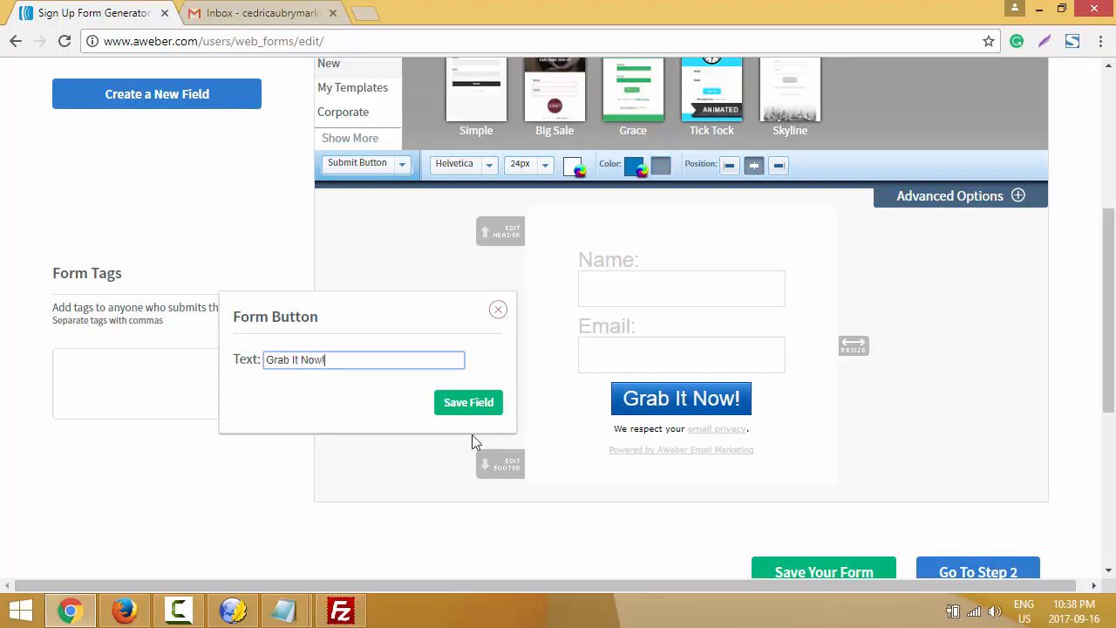
pyautogui.scroll(-1, 727, 480)
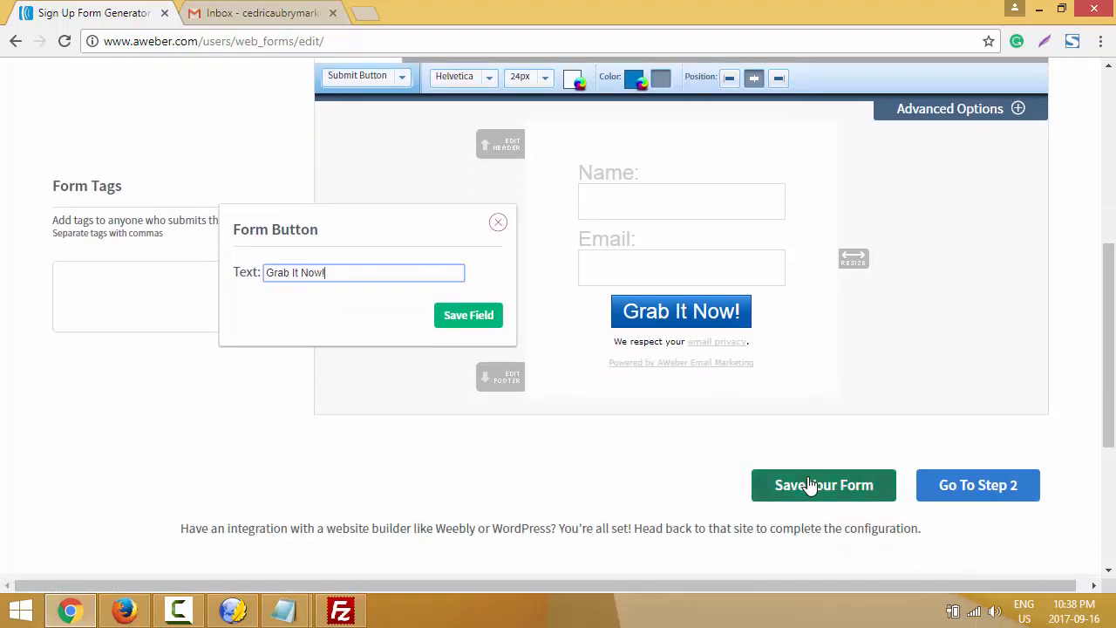
pyautogui.click(811, 484)
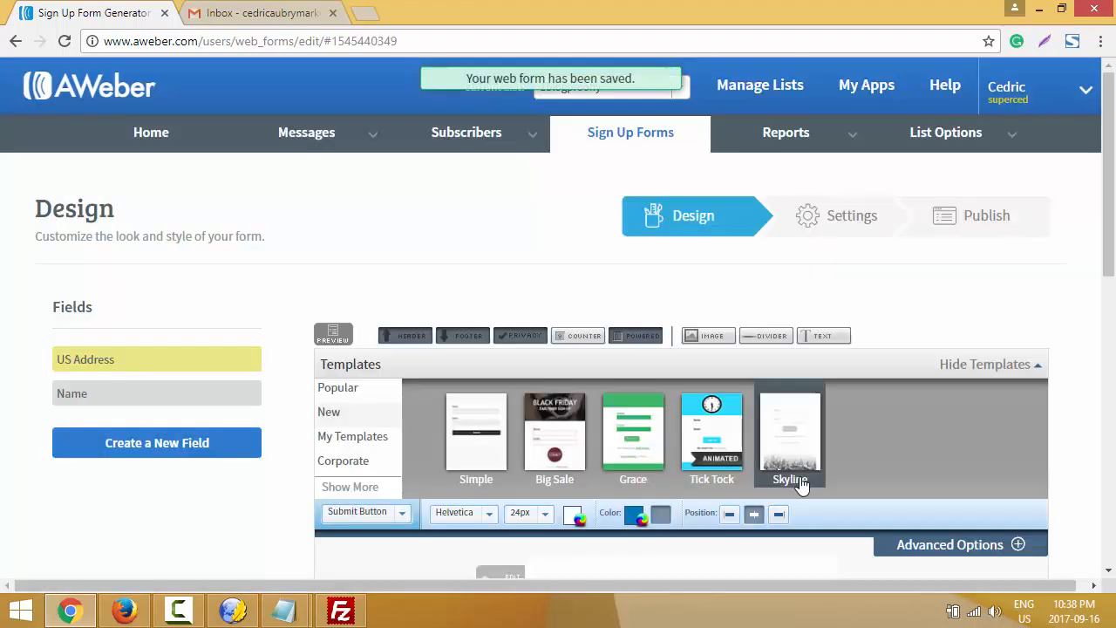
# Set the text color of the Name and Email labels to 030303, save the form and close the Name field settings.
pyautogui.scroll(-4, 714, 417)
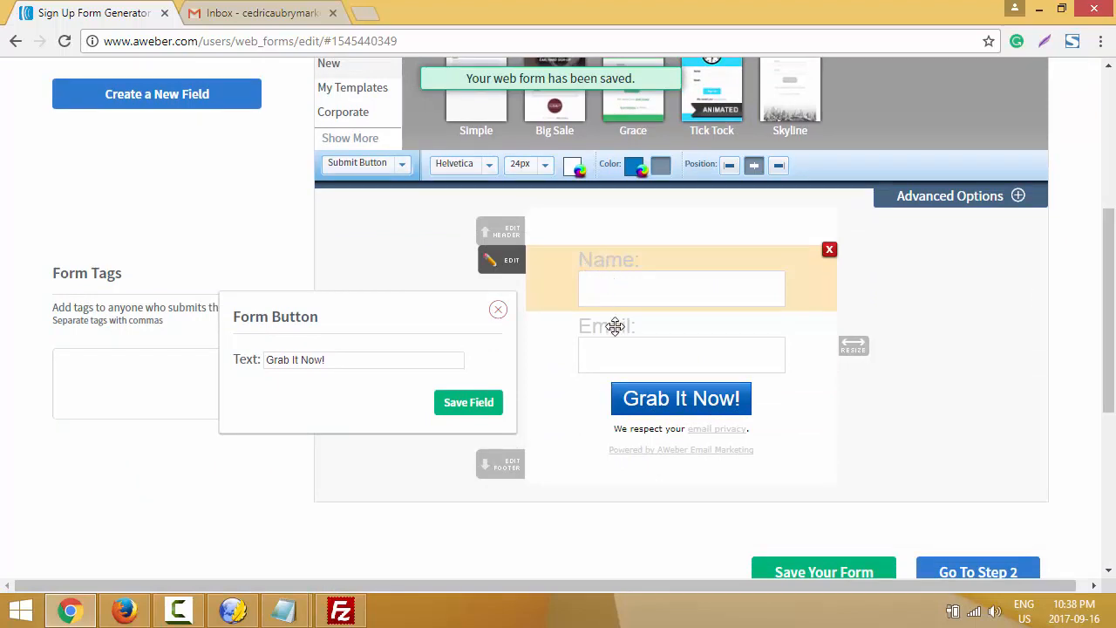
pyautogui.click(602, 261)
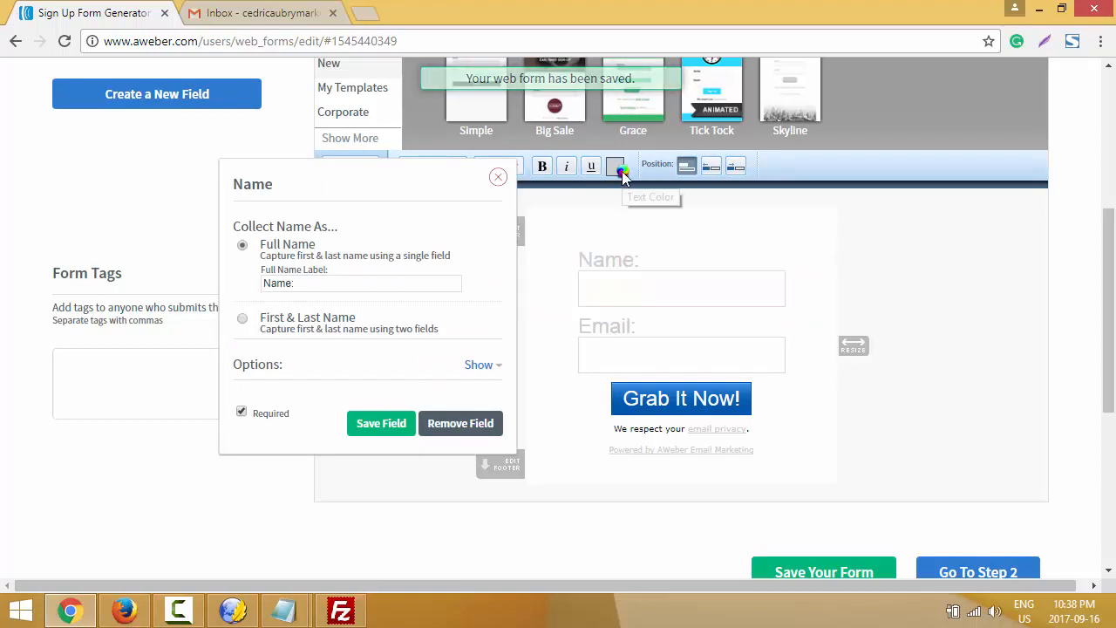
pyautogui.click(622, 171)
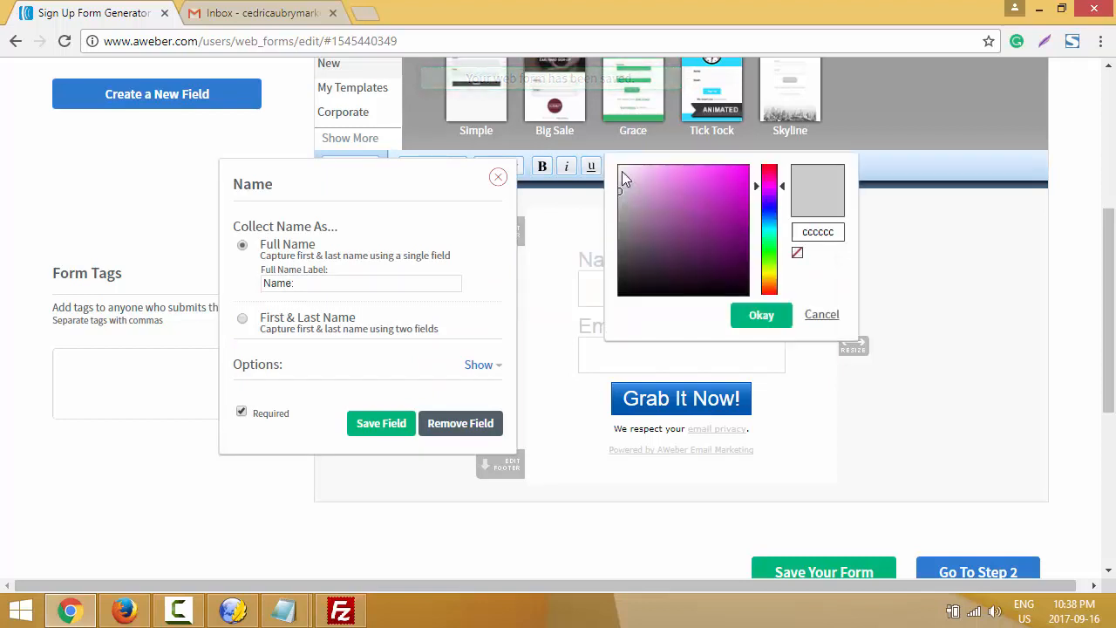
pyautogui.click(627, 291)
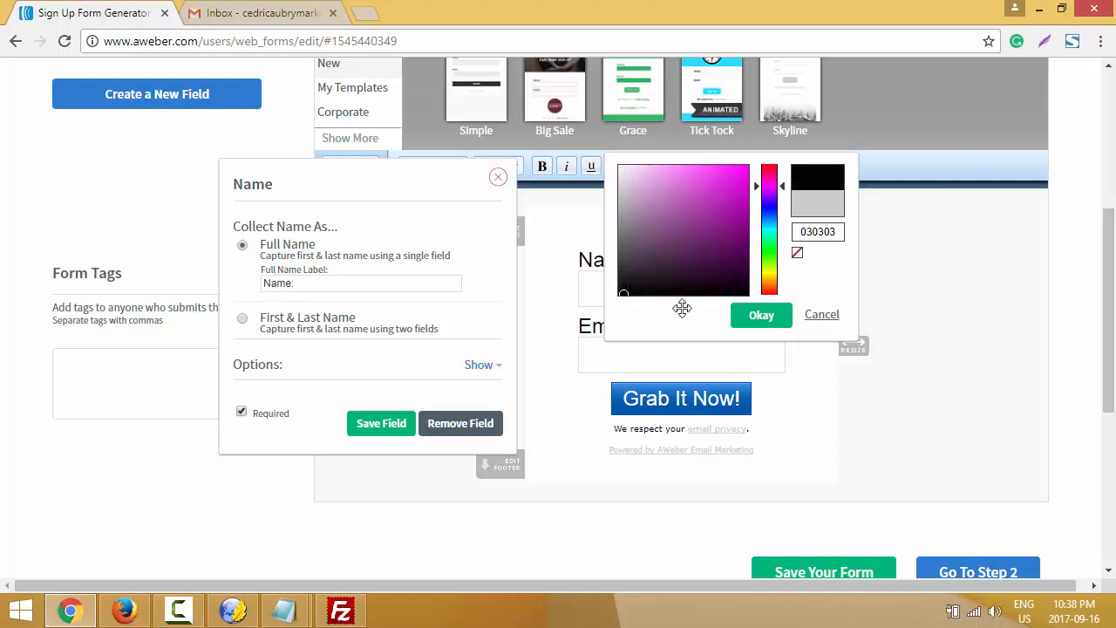
pyautogui.click(761, 316)
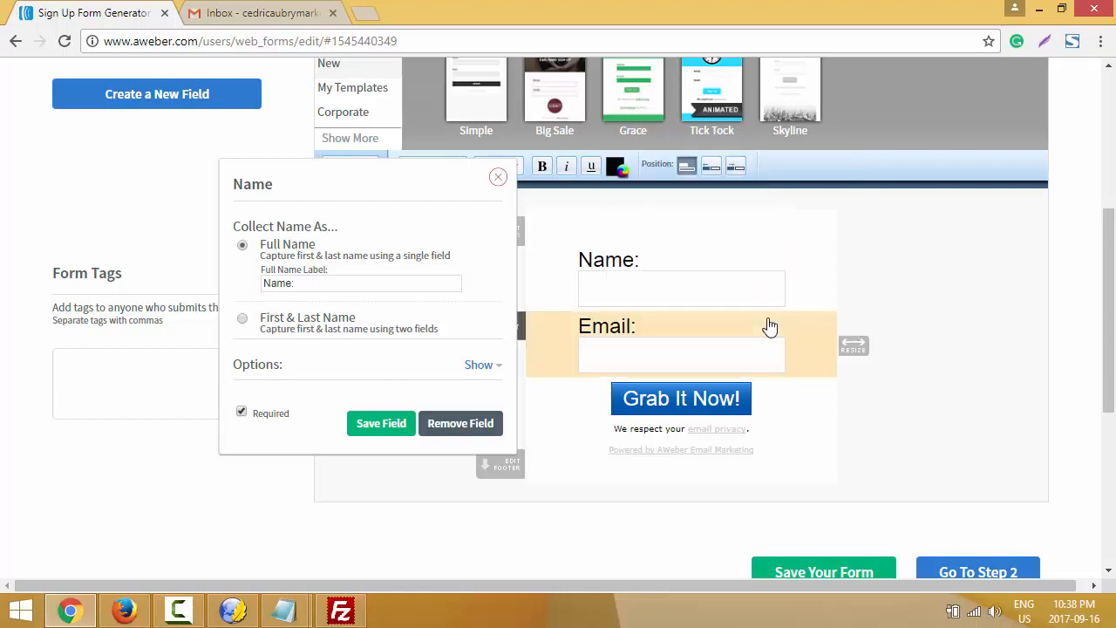
pyautogui.scroll(-1, 695, 291)
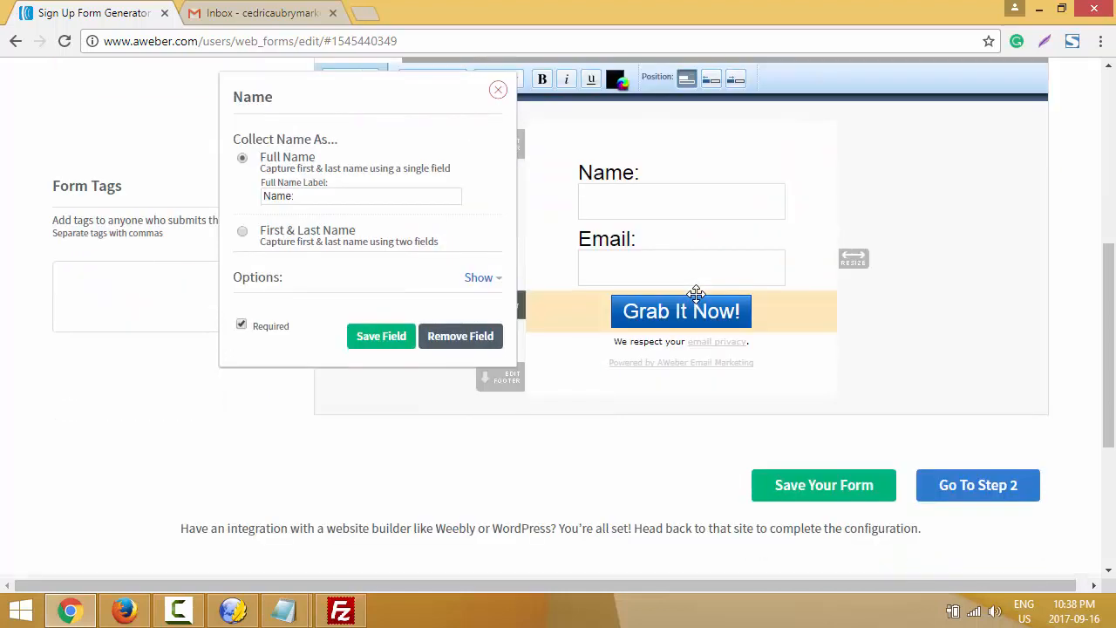
pyautogui.click(791, 490)
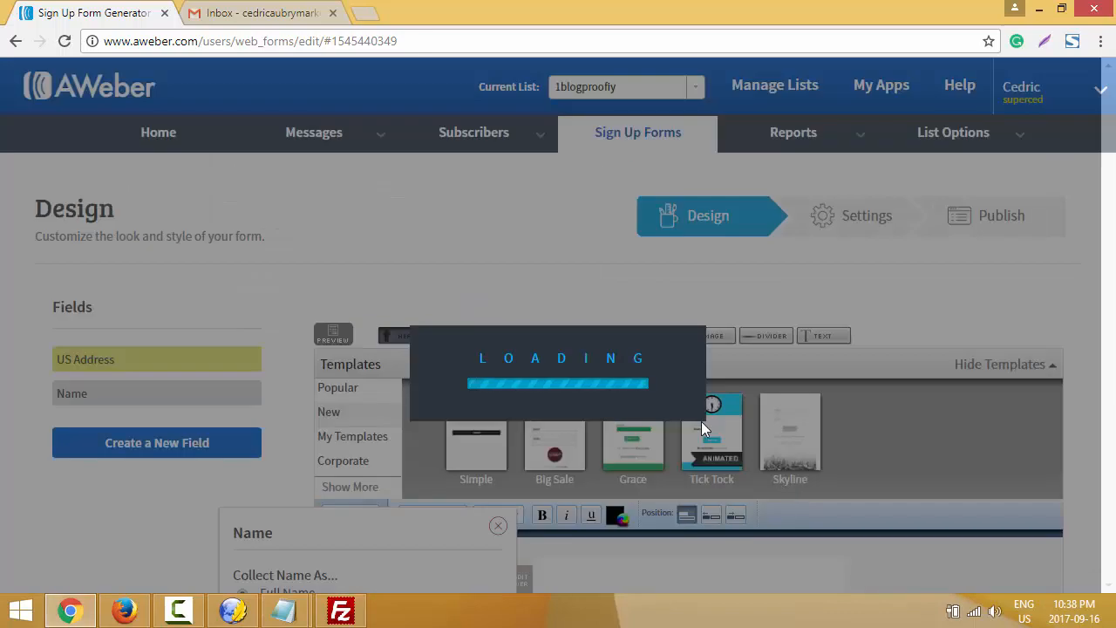
pyautogui.scroll(-1, 659, 373)
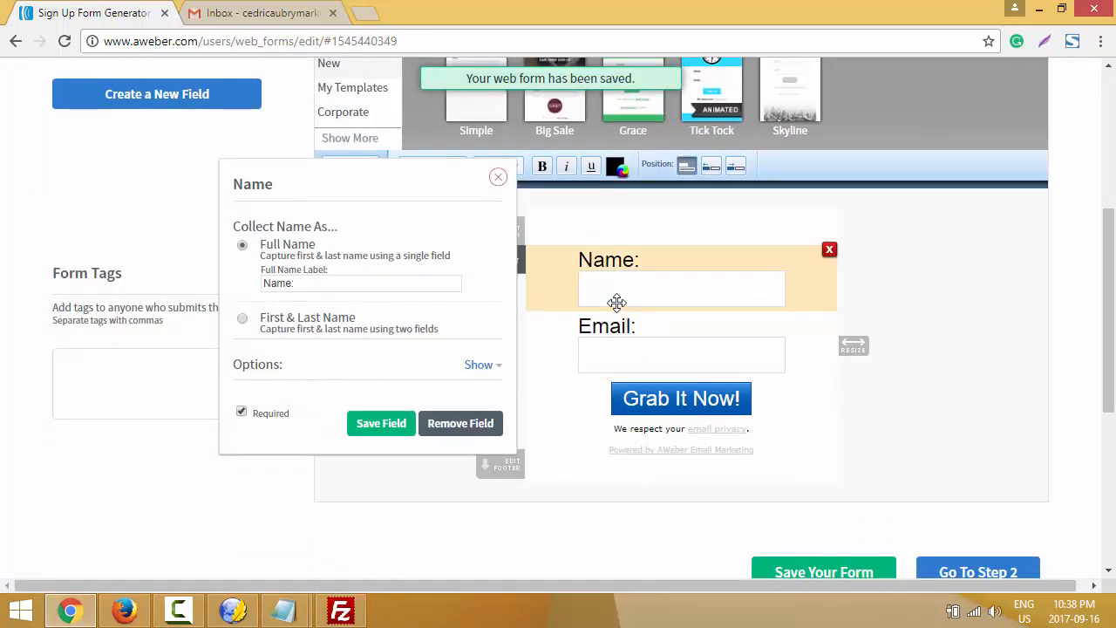
pyautogui.click(498, 177)
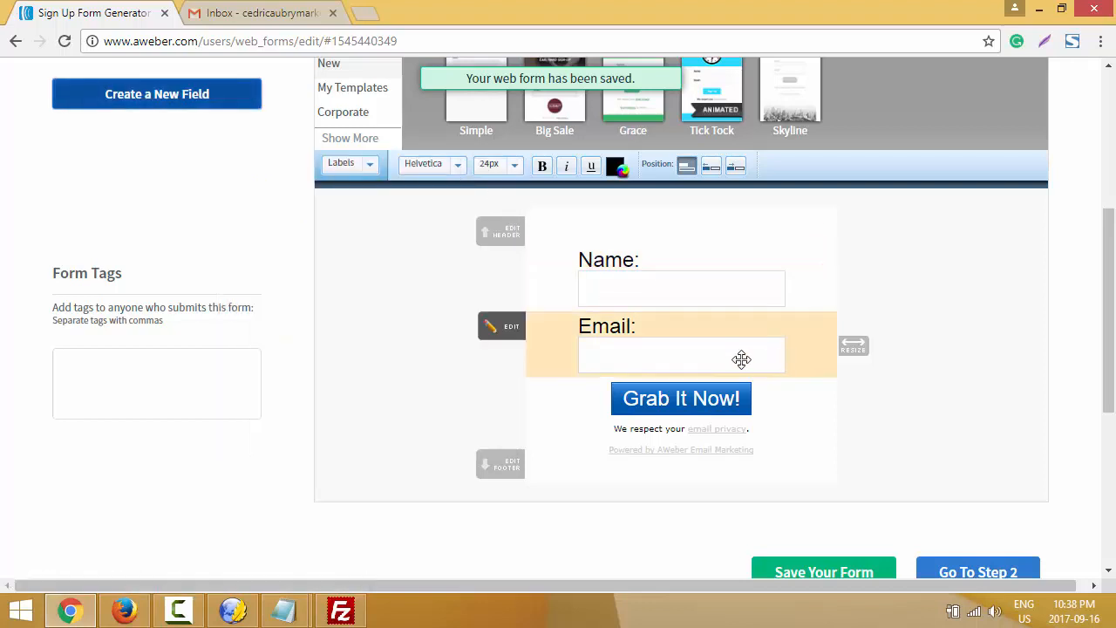
# Save the finished form design and continue to the form's settings step.
pyautogui.scroll(-1, 737, 336)
pyautogui.scroll(-1, 737, 338)
pyautogui.scroll(1, 738, 349)
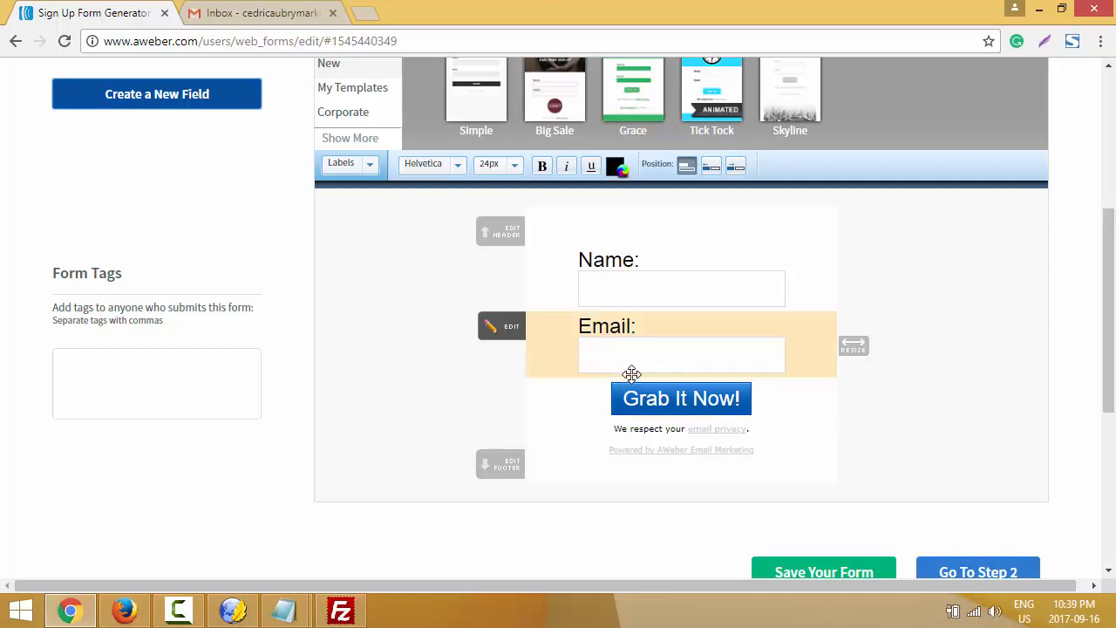
pyautogui.scroll(-2, 654, 349)
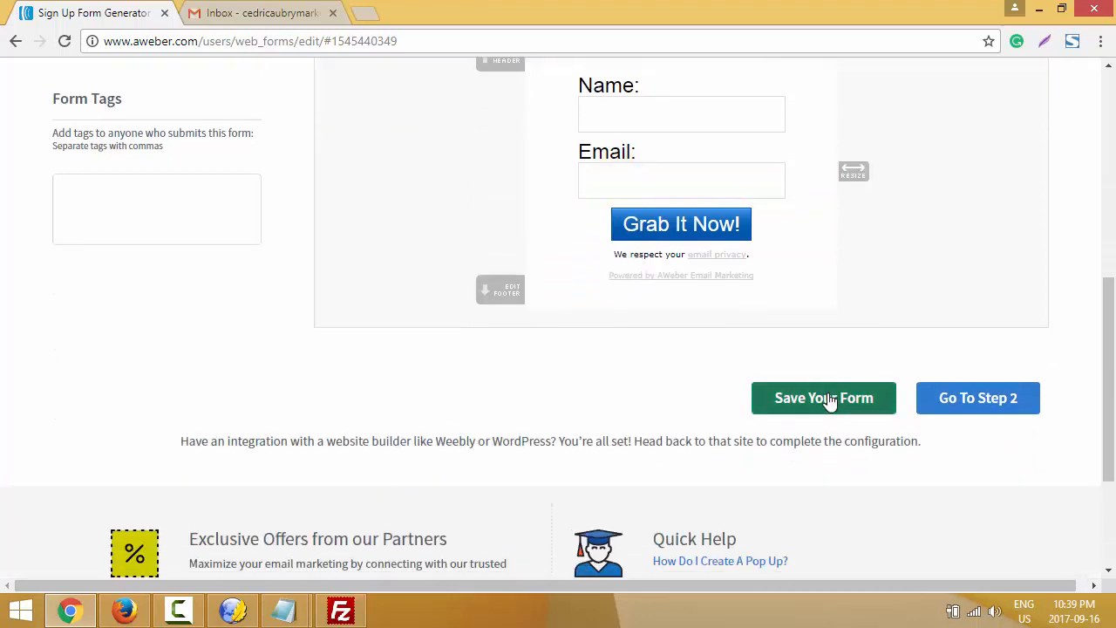
pyautogui.click(861, 399)
pyautogui.scroll(-5, 720, 381)
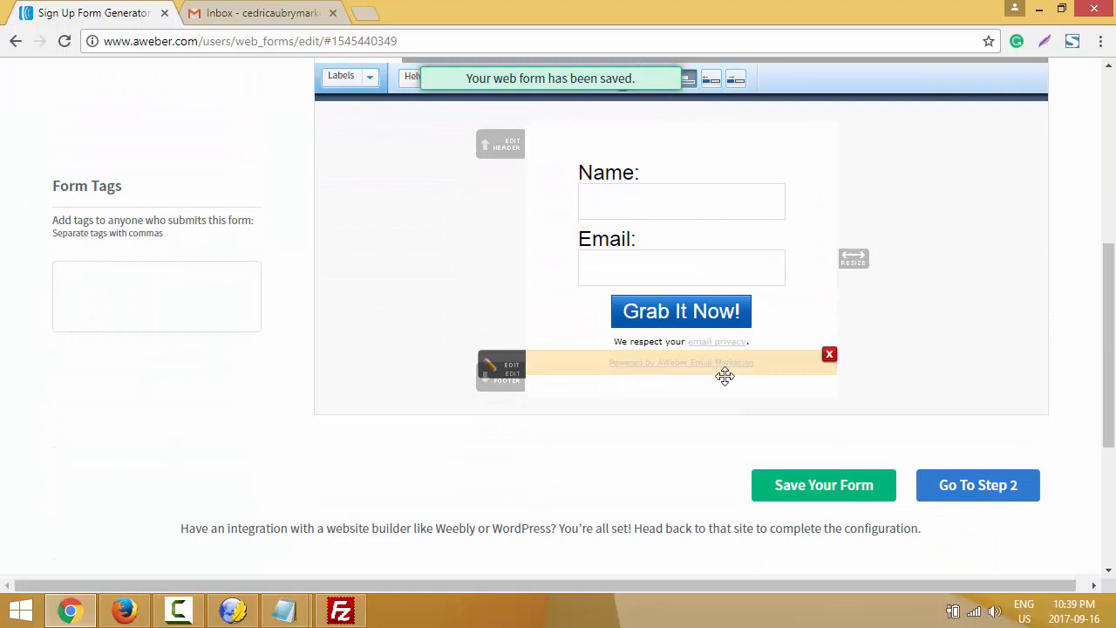
pyautogui.click(993, 490)
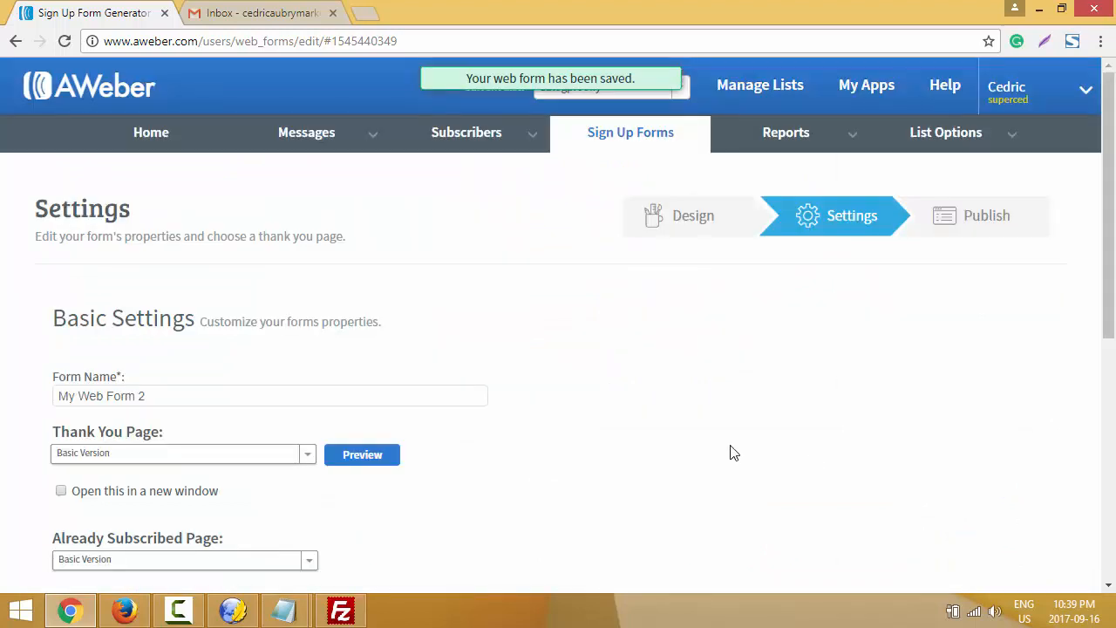
# Rename the sign up form as "blog profit".
pyautogui.scroll(-1, 547, 421)
pyautogui.click(113, 298)
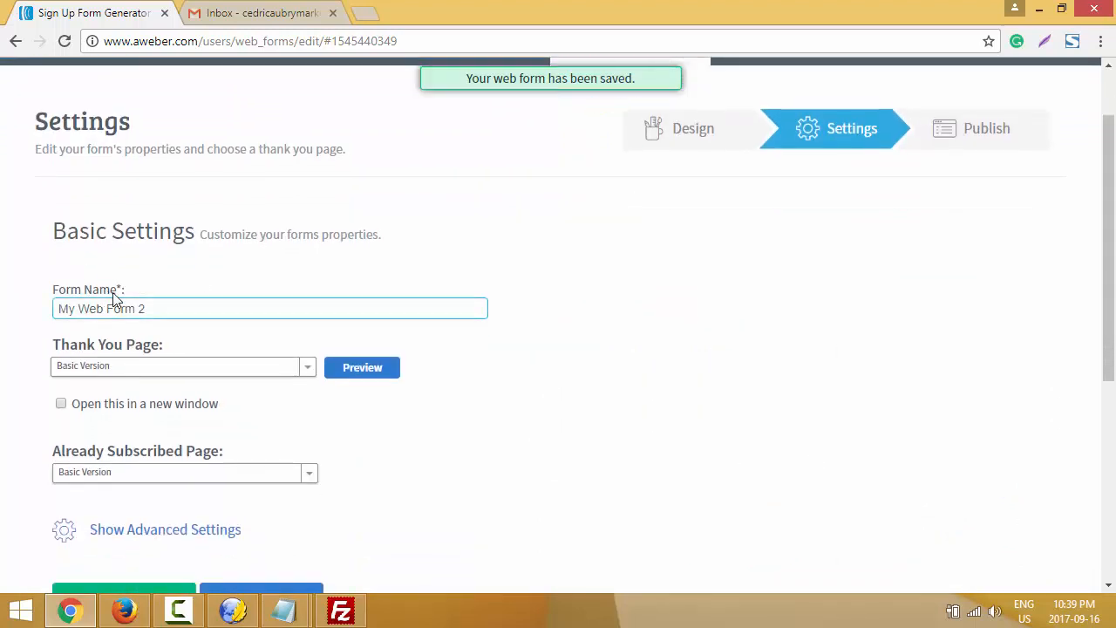
pyautogui.moveTo(167, 311); pyautogui.dragTo(41, 312)
pyautogui.write('blog pro')
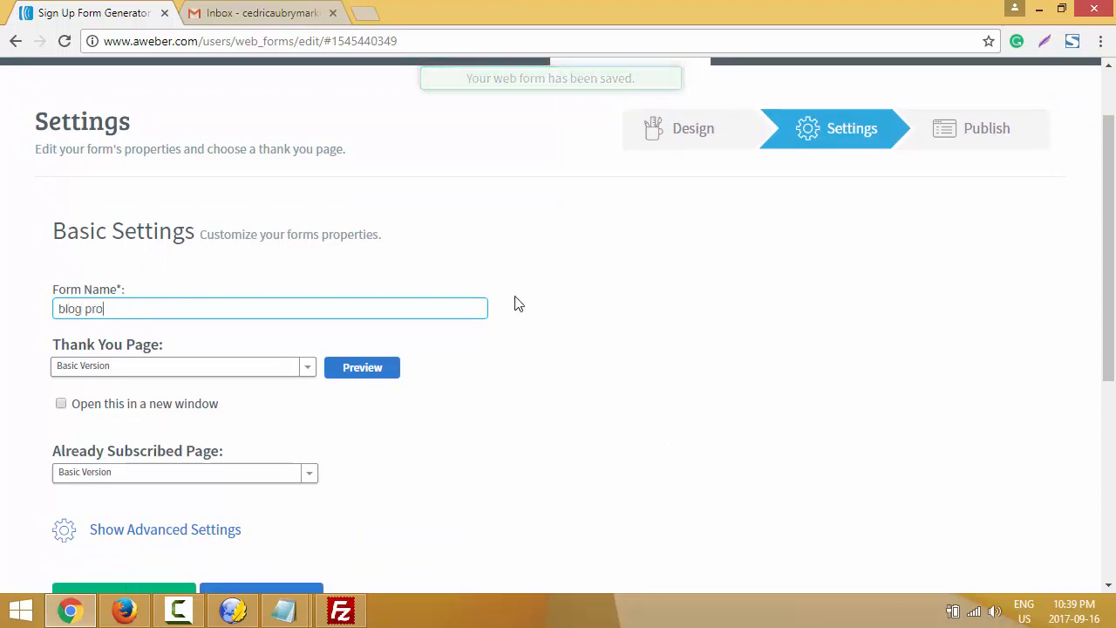
pyautogui.write('fit')
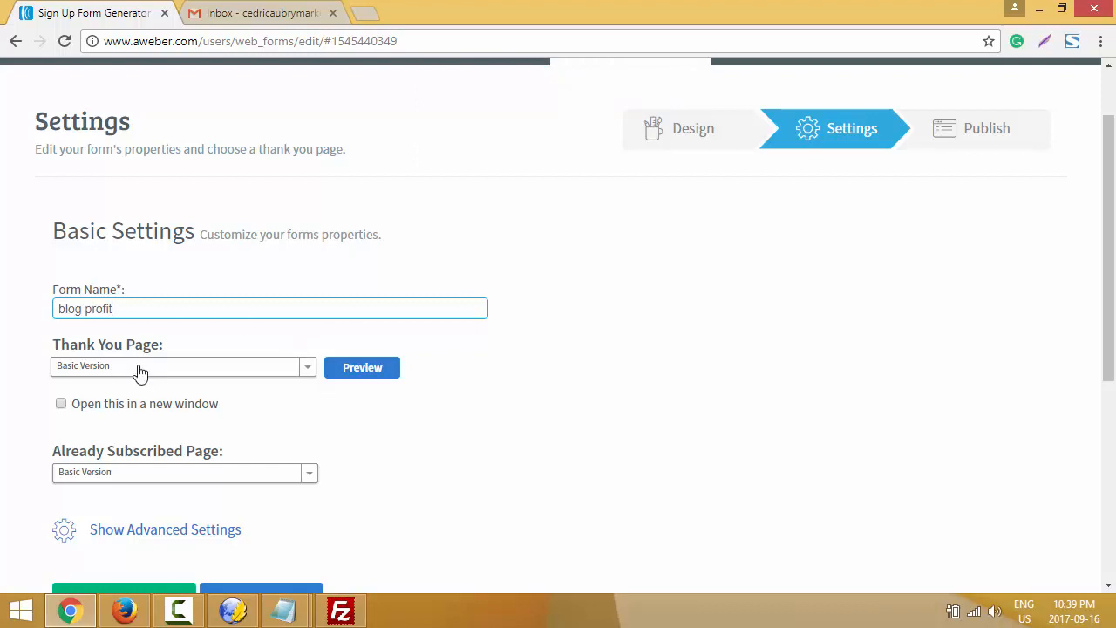
# Switch to Firefox and copy the address of the "Thank You - Watch Your Inbox" page, am4newbies.com/sunday/thankyou.html.
pyautogui.click(124, 611)
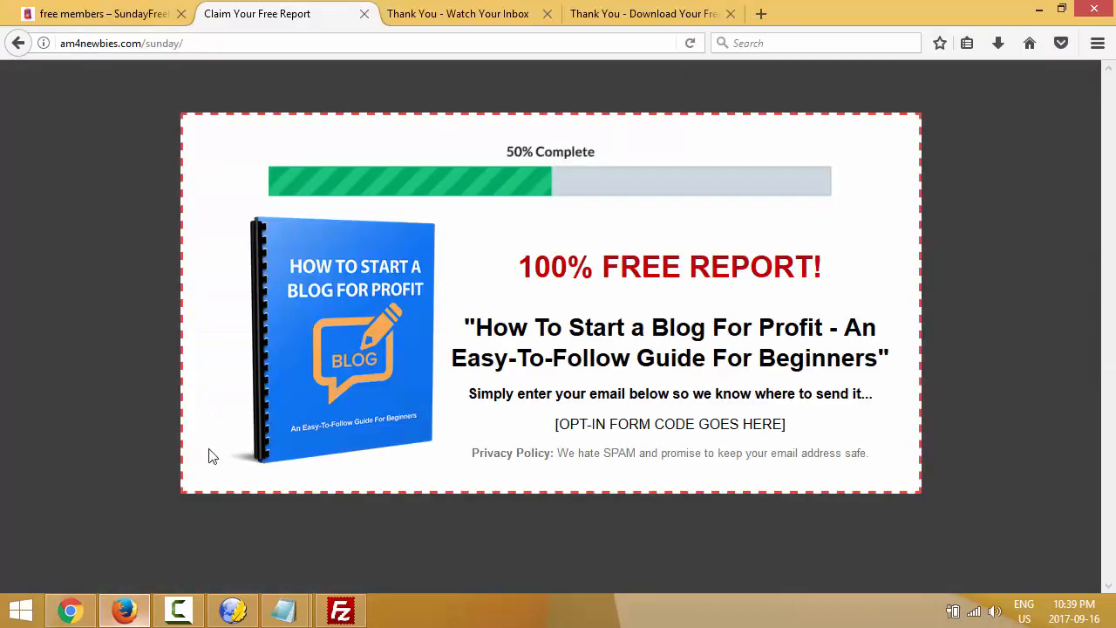
pyautogui.click(452, 15)
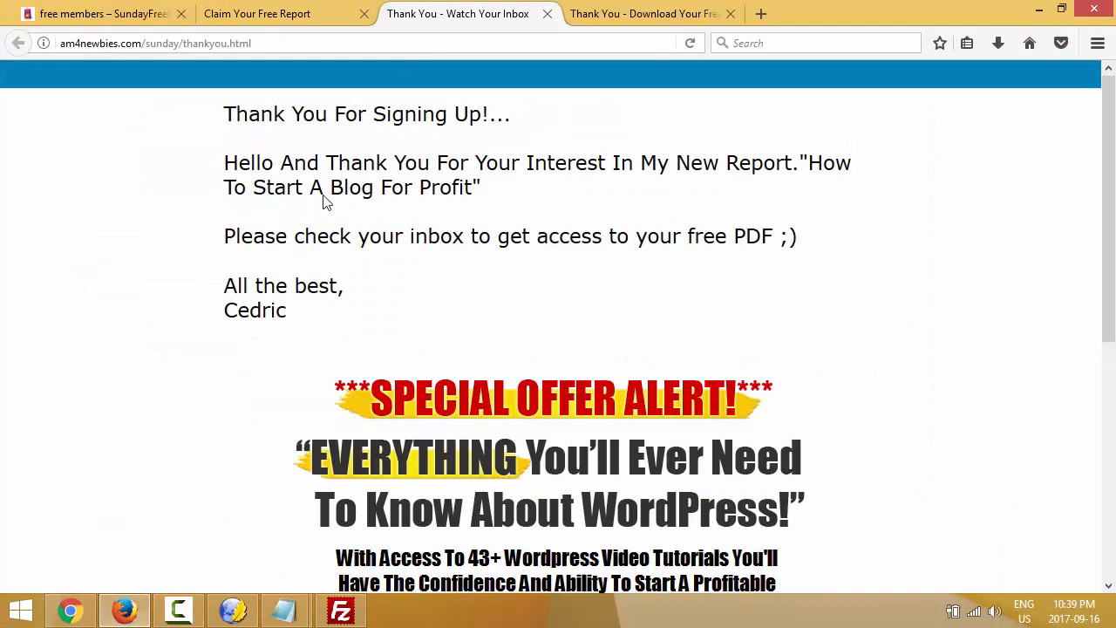
pyautogui.scroll(-1, 288, 166)
pyautogui.scroll(1, 210, 114)
pyautogui.click(202, 42)
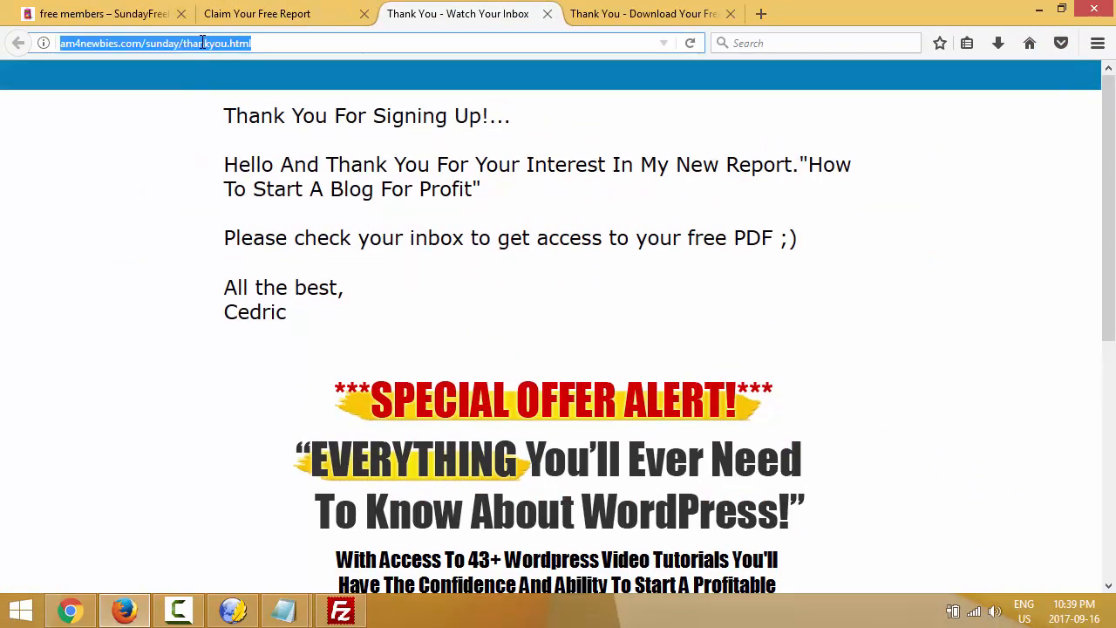
pyautogui.rightClick(205, 45)
pyautogui.click(249, 99)
pyautogui.click(279, 15)
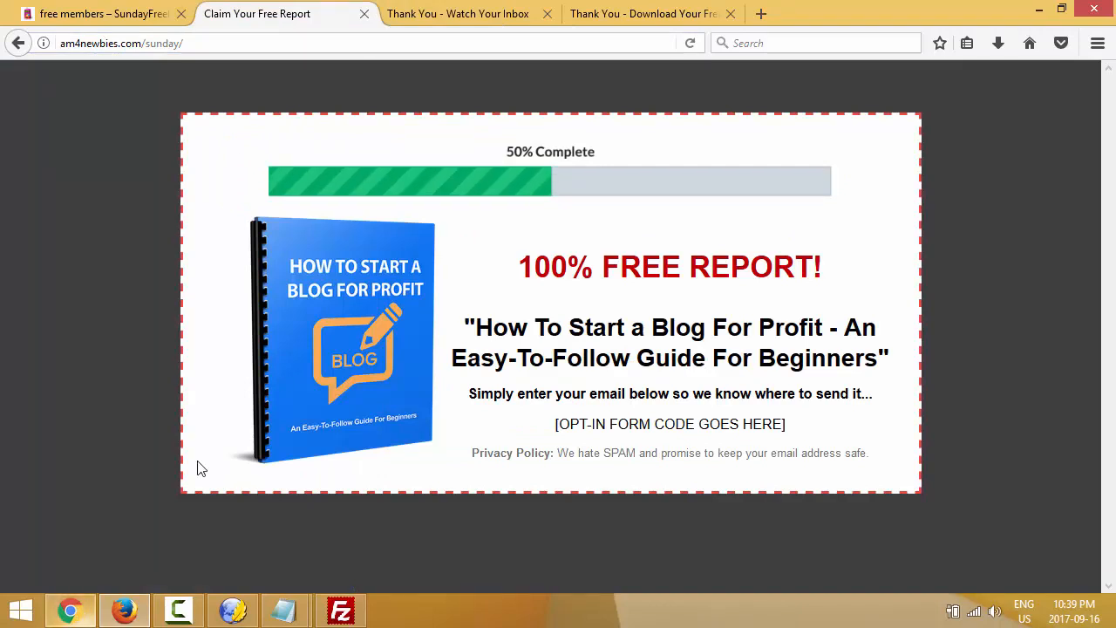
pyautogui.click(439, 13)
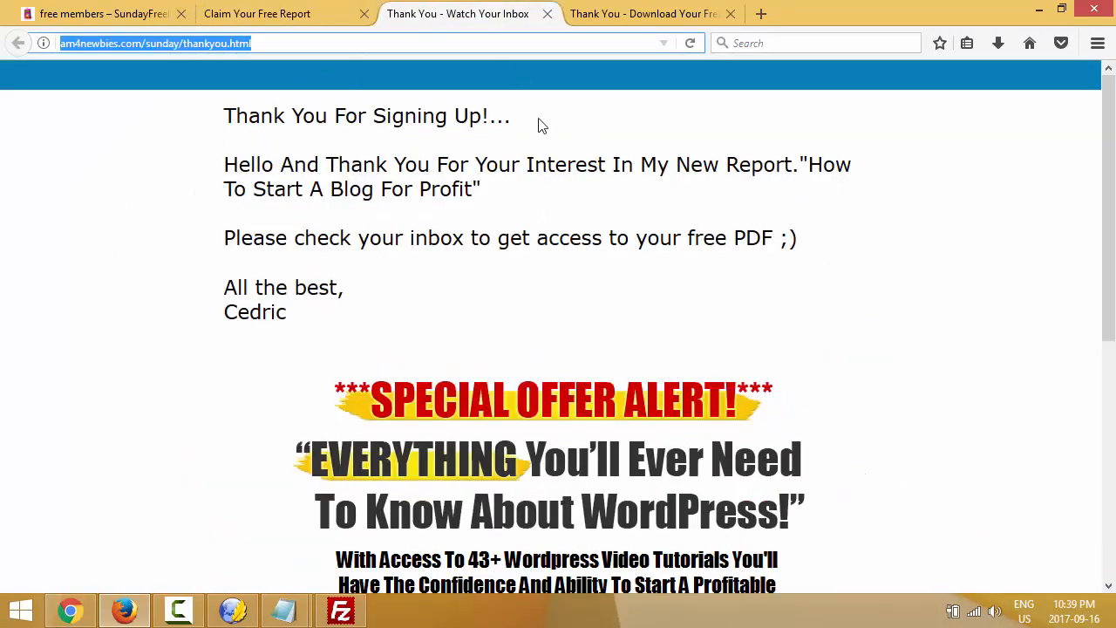
pyautogui.click(70, 612)
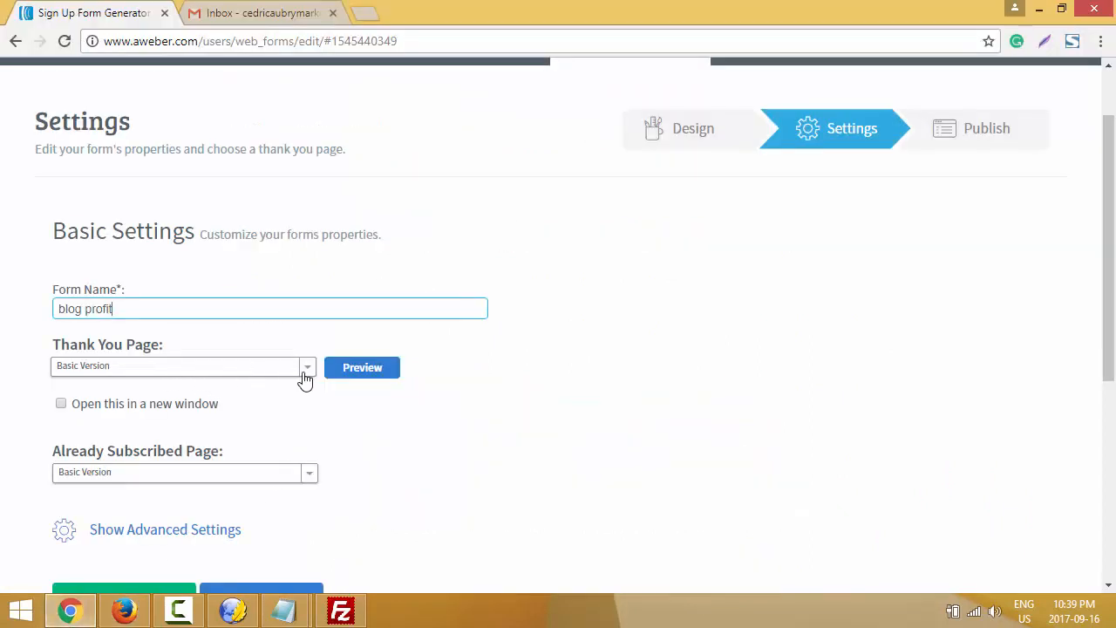
pyautogui.click(309, 375)
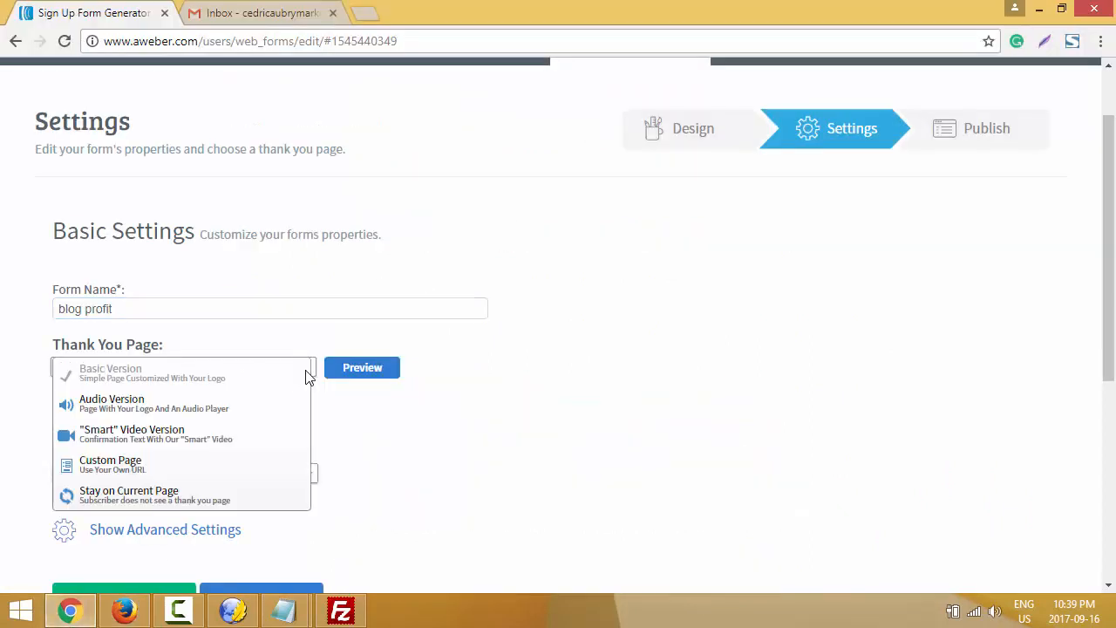
pyautogui.click(134, 466)
pyautogui.click(127, 404)
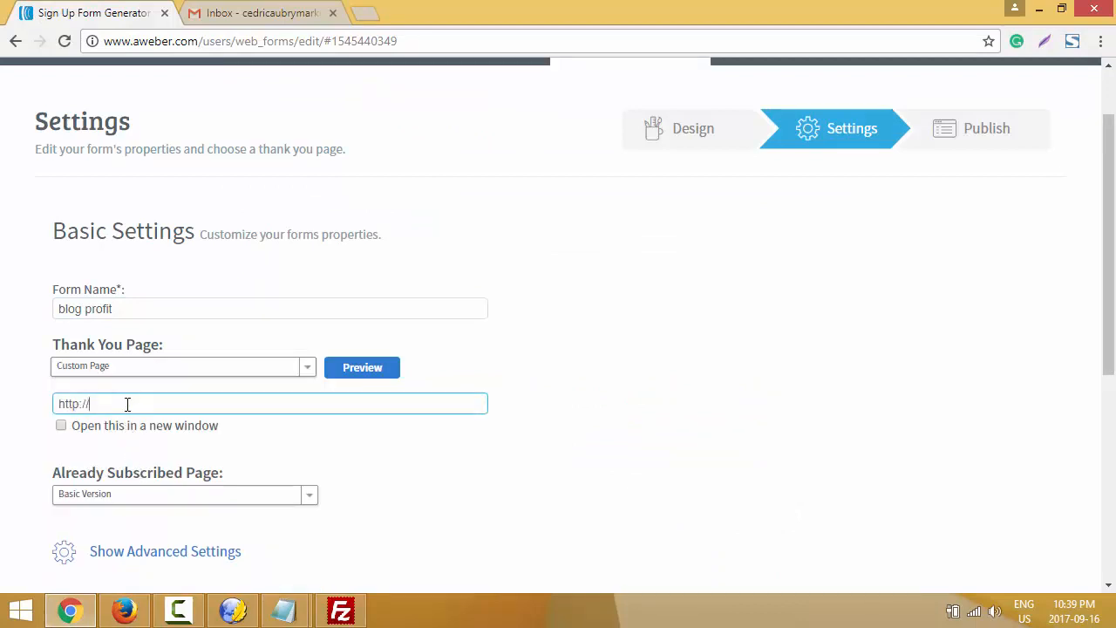
pyautogui.press('BackSpace')
pyautogui.press('BackSpace')
pyautogui.press('BackSpace')
pyautogui.press('BackSpace')
pyautogui.press('BackSpace')
pyautogui.press('BackSpace')
pyautogui.hotkey('ctrl', 'v')
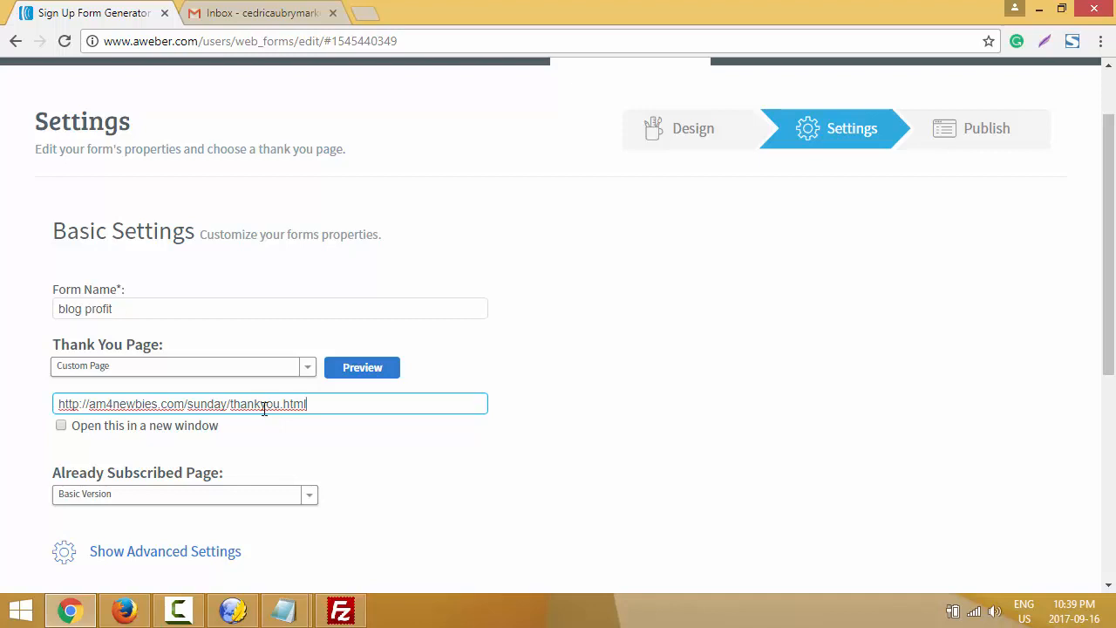
# Save the form settings and continue to the form's publish step.
pyautogui.scroll(-2, 265, 408)
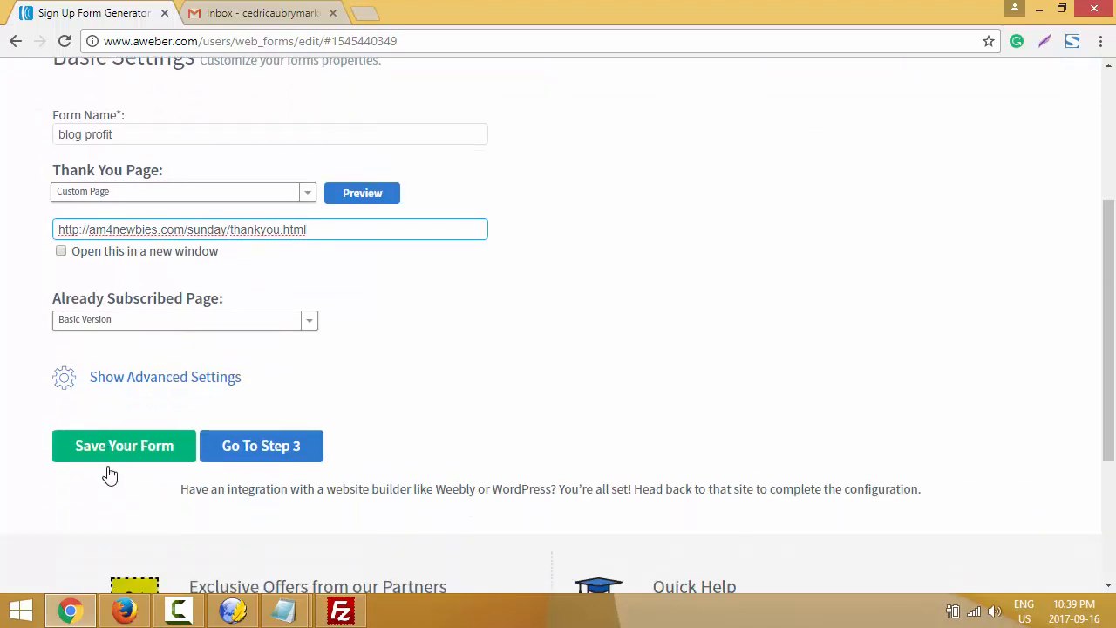
pyautogui.click(122, 450)
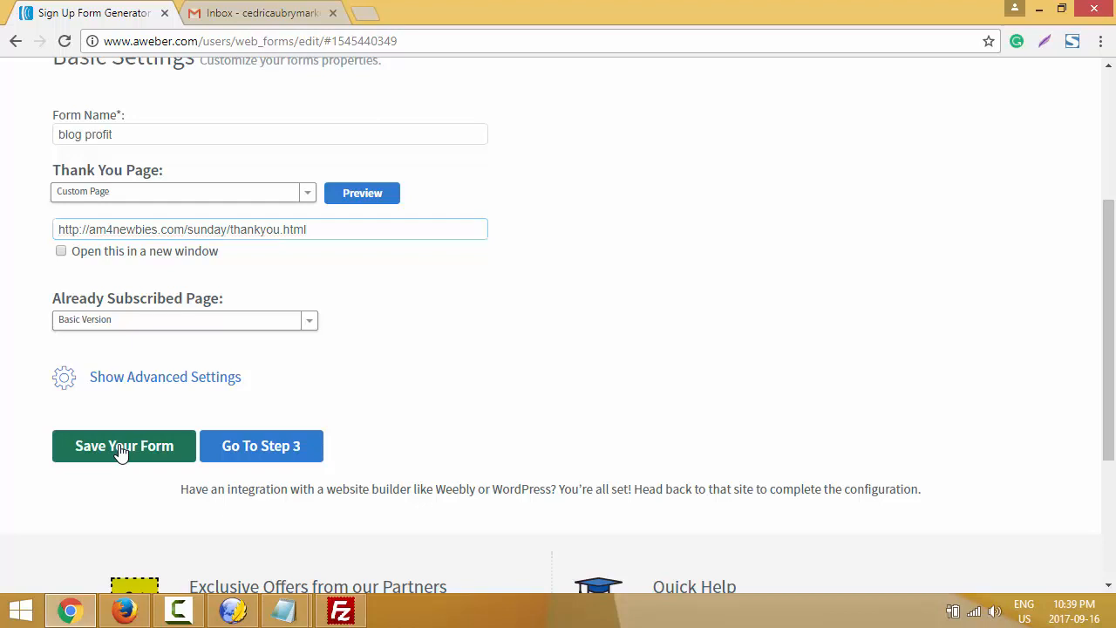
pyautogui.scroll(-1, 120, 452)
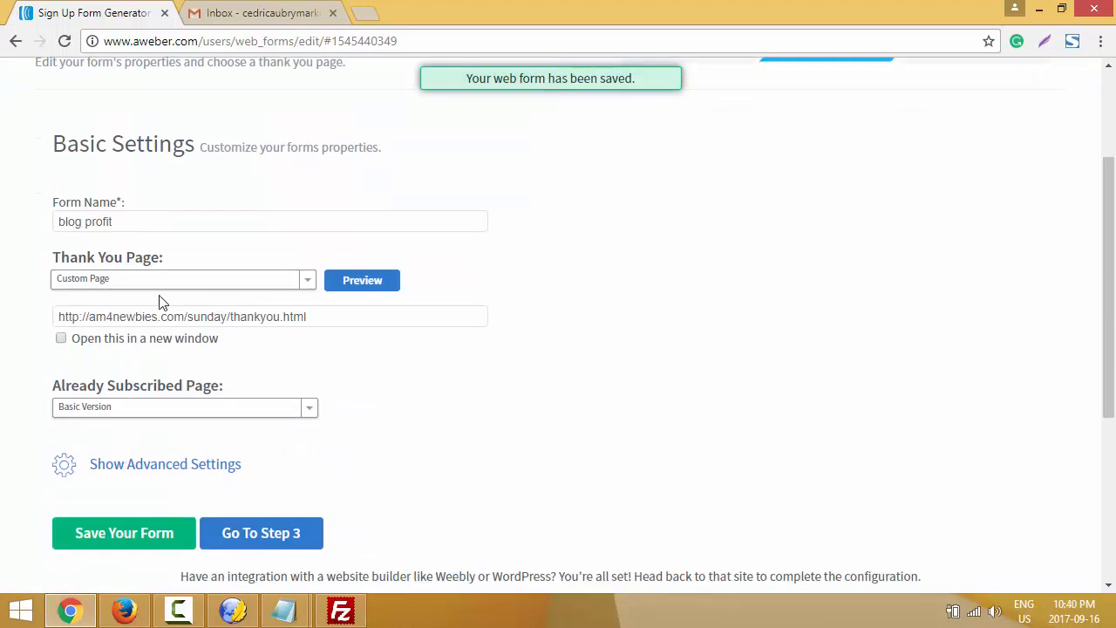
pyautogui.click(161, 319)
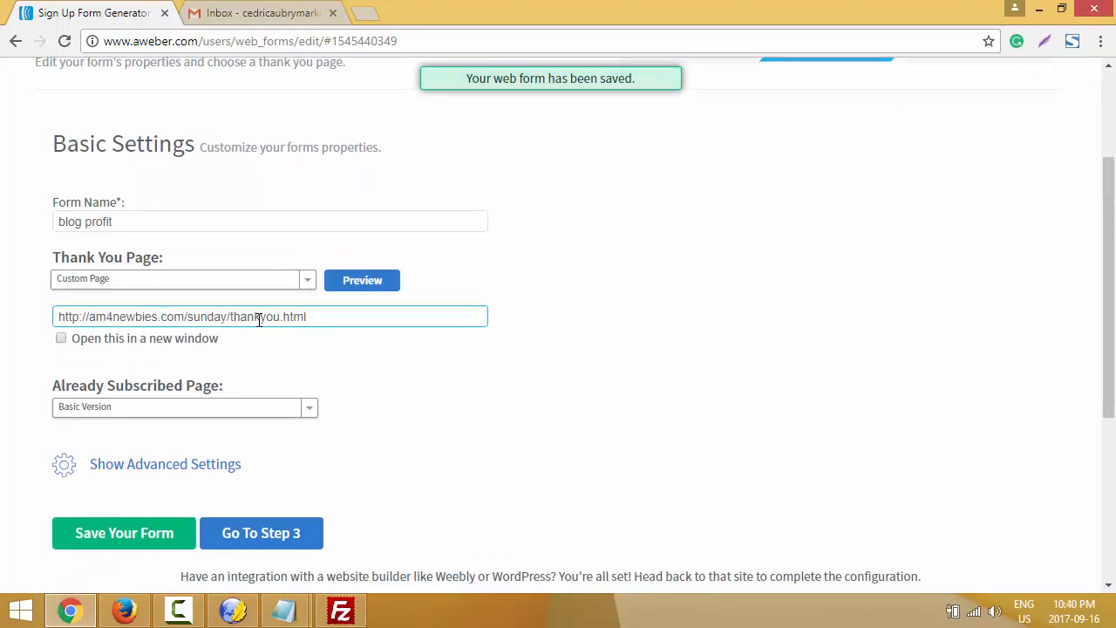
pyautogui.scroll(-1, 273, 323)
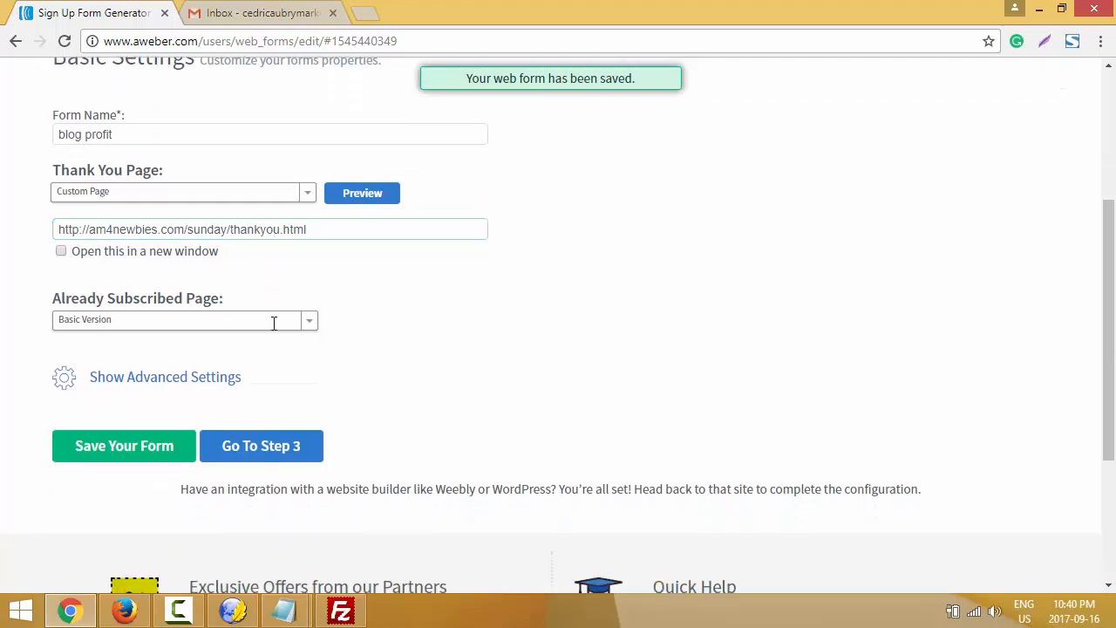
pyautogui.click(266, 449)
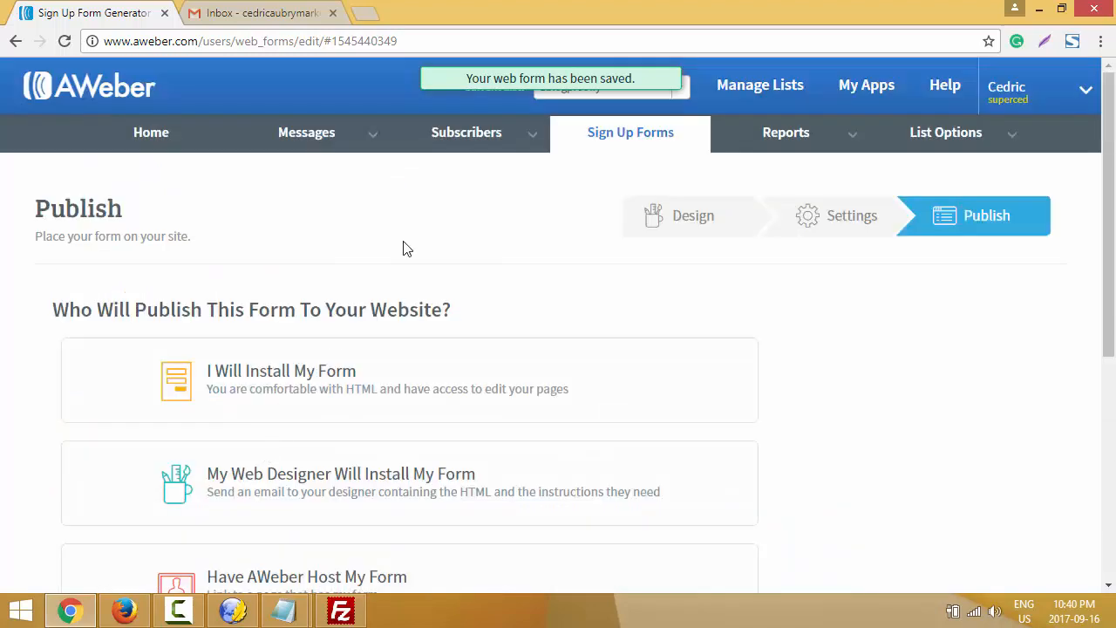
# Review the publishing options and choose I Will Install My Form.
pyautogui.scroll(-1, 403, 248)
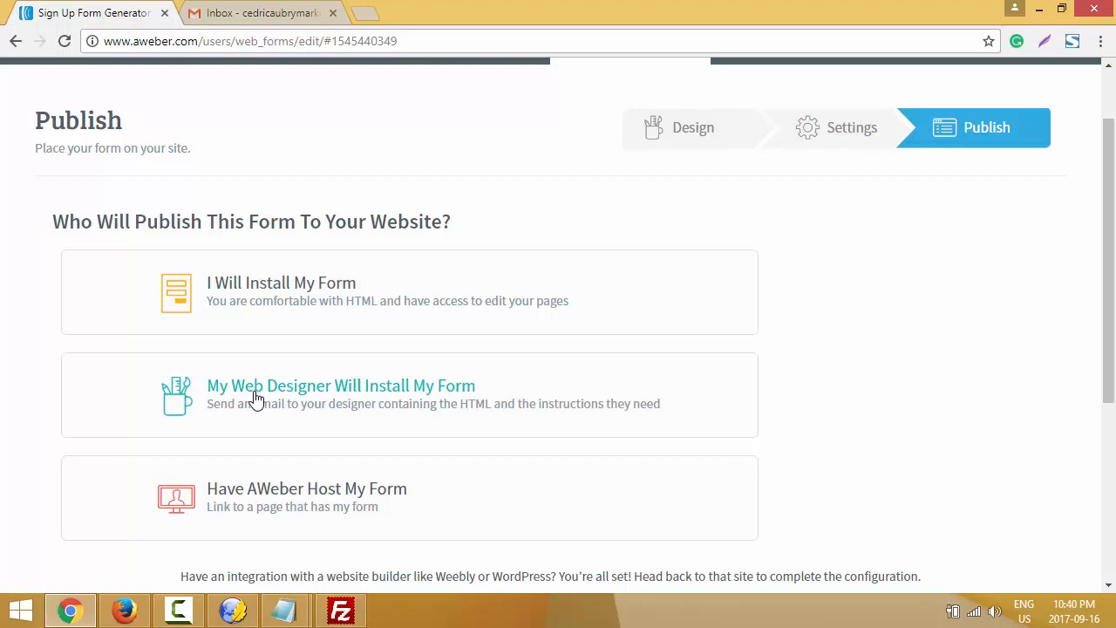
pyautogui.scroll(-1, 253, 401)
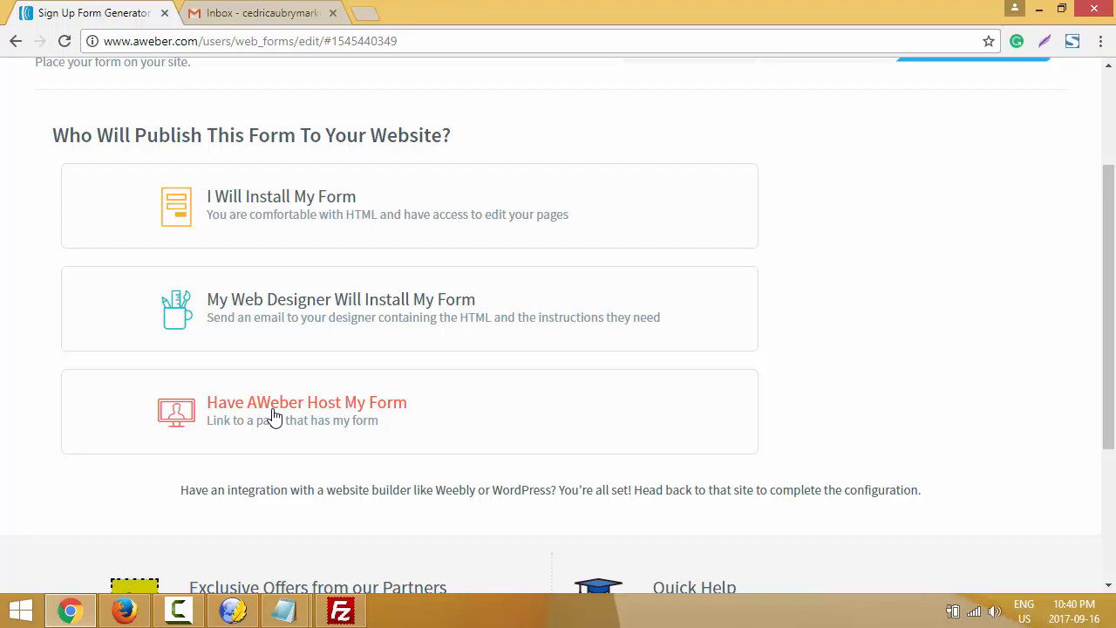
pyautogui.scroll(2, 273, 417)
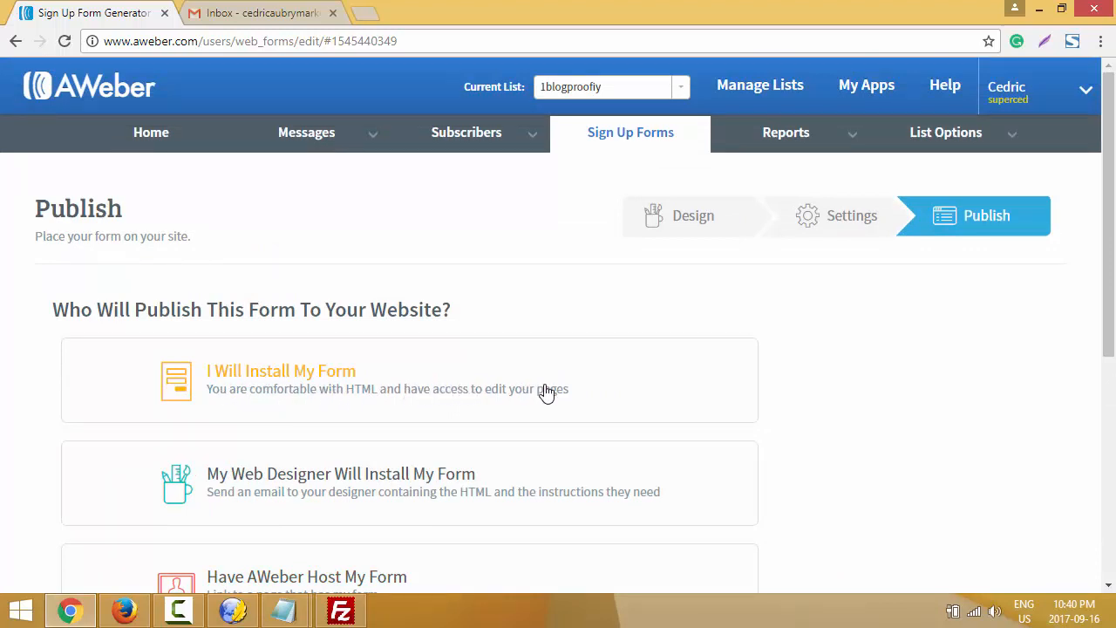
pyautogui.click(319, 376)
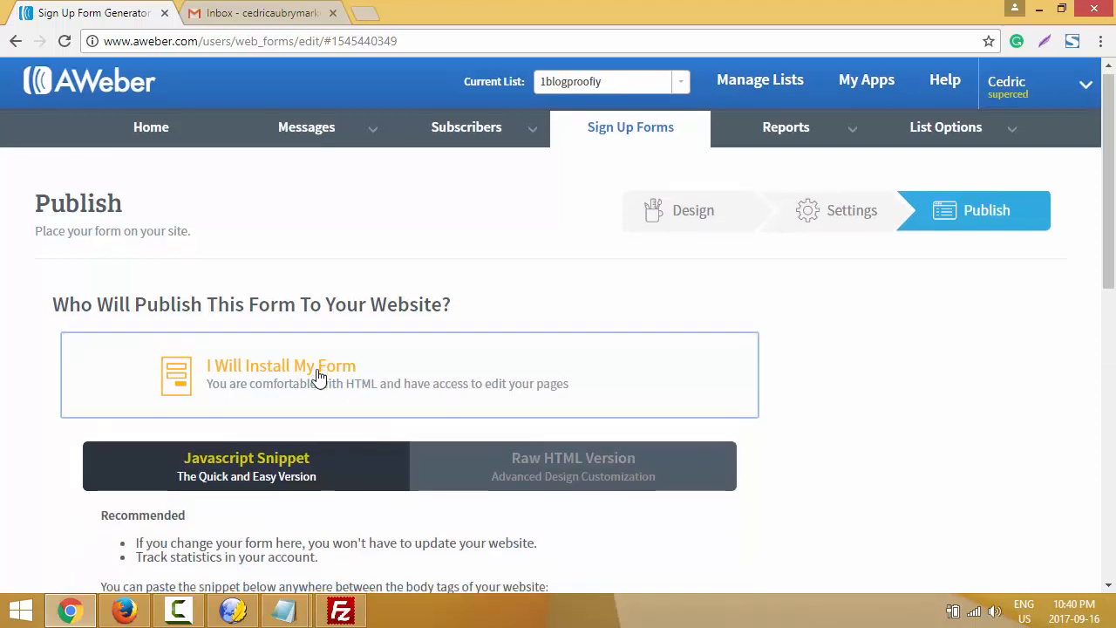
# Examine the Raw HTML Version of the form's installation code.
pyautogui.scroll(-3, 319, 375)
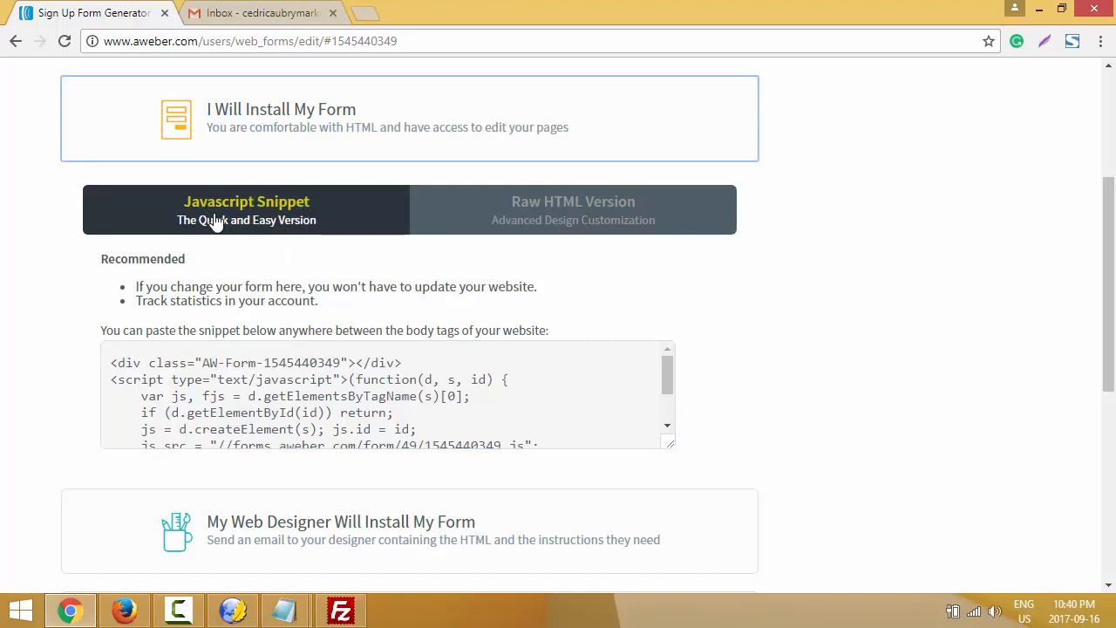
pyautogui.click(583, 216)
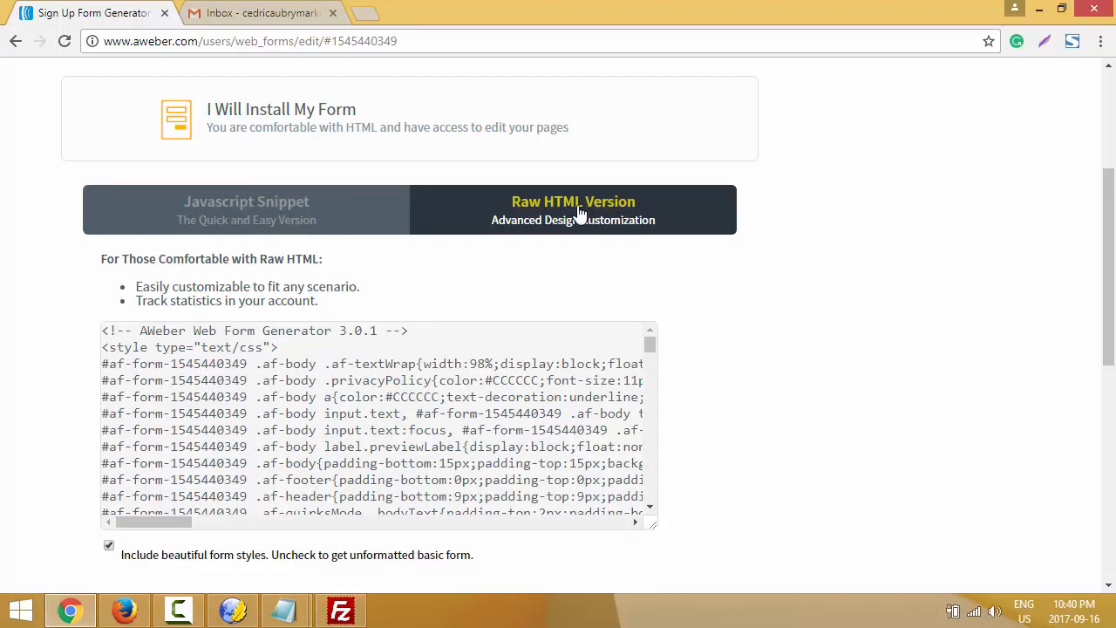
pyautogui.click(486, 332)
pyautogui.scroll(-5, 478, 375)
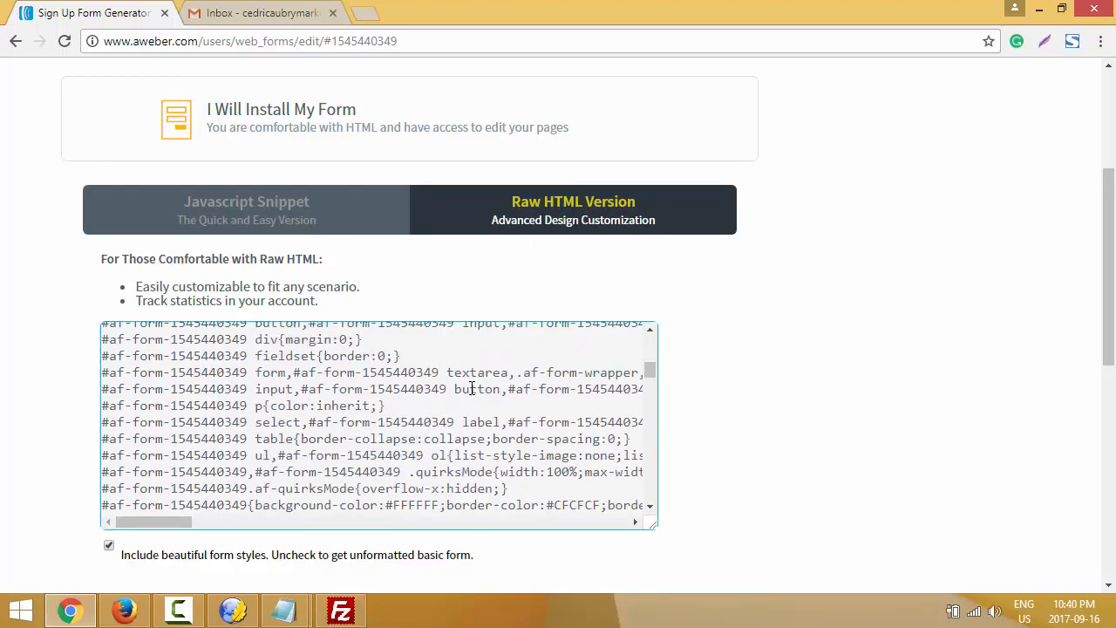
pyautogui.scroll(8, 471, 387)
pyautogui.scroll(-2, 302, 341)
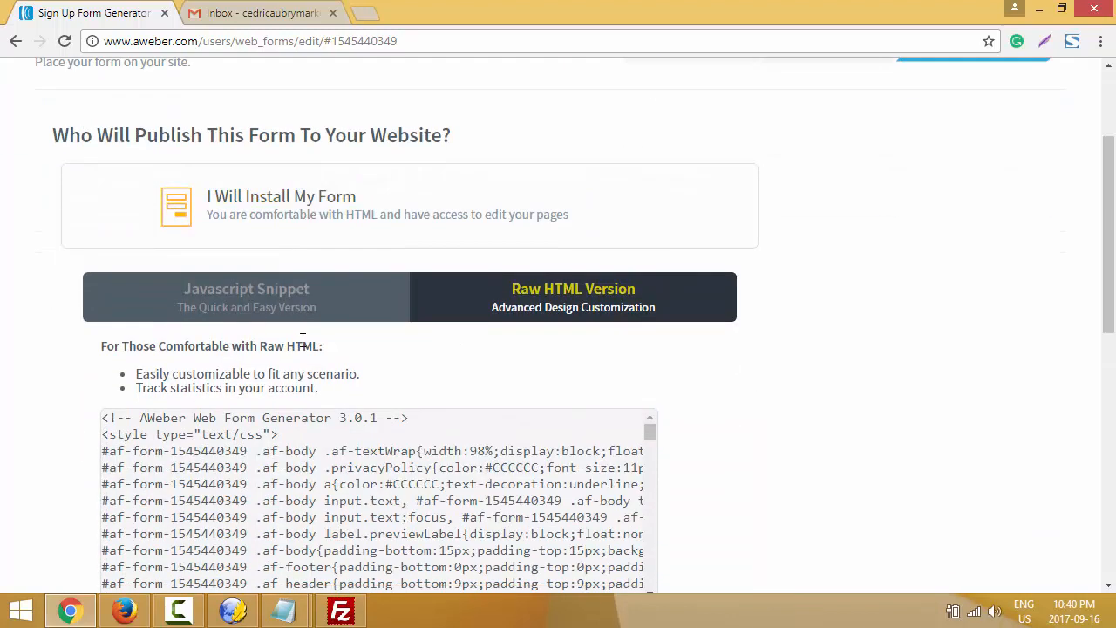
# Return to the Javascript Snippet version of the form code and copy the entire snippet.
pyautogui.click(241, 305)
pyautogui.scroll(-2, 234, 315)
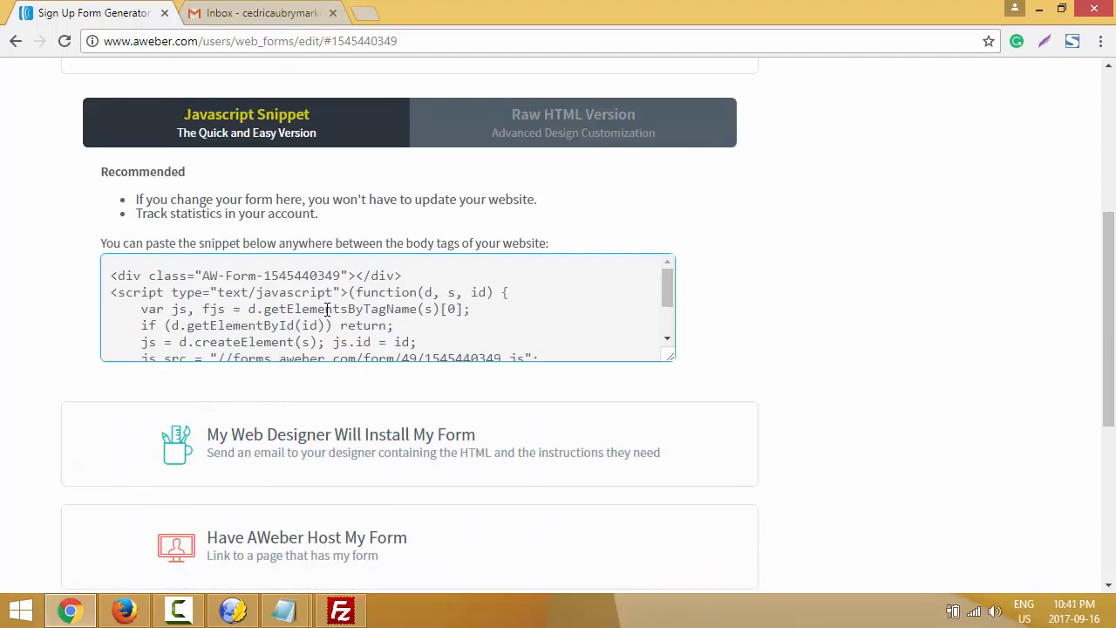
pyautogui.scroll(-4, 327, 310)
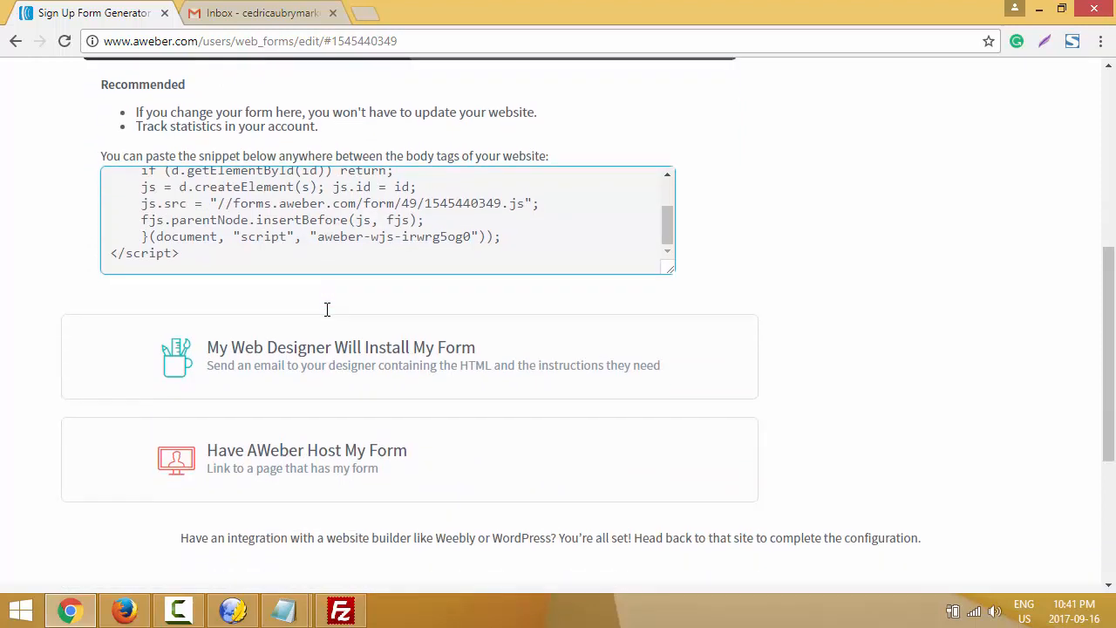
pyautogui.scroll(2, 321, 319)
pyautogui.scroll(-2, 314, 319)
pyautogui.scroll(2, 297, 322)
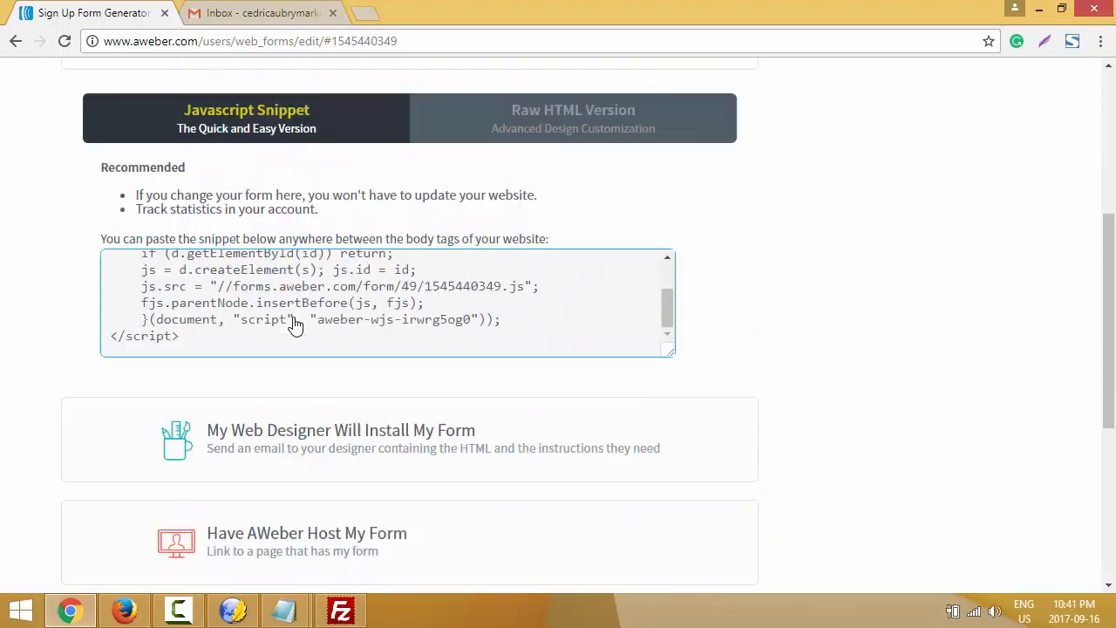
pyautogui.scroll(-2, 294, 317)
pyautogui.scroll(1, 288, 328)
pyautogui.click(197, 344)
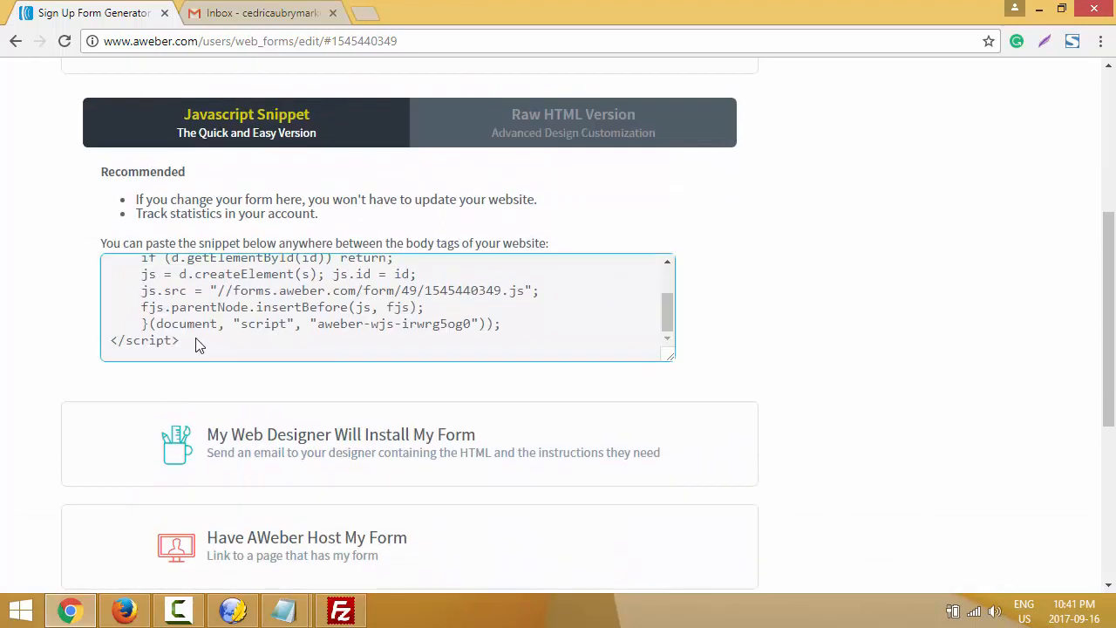
pyautogui.hotkey('ctrl', 'a')
pyautogui.rightClick(192, 281)
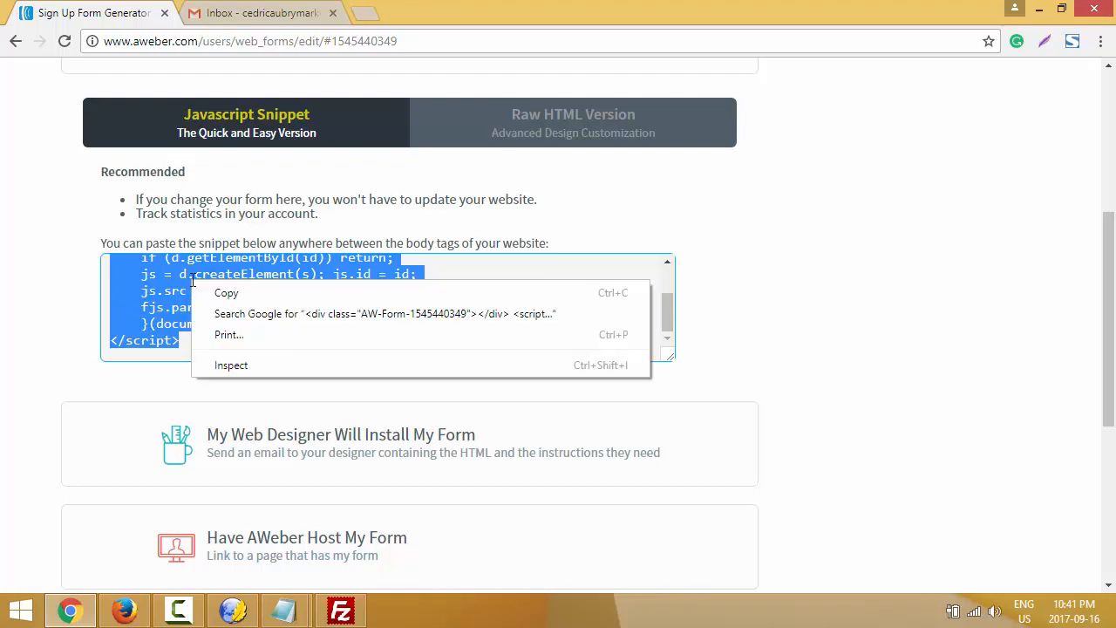
# Open a new Notepad document and paste the form's JavaScript snippet into it.
pyautogui.click(21, 609)
pyautogui.click(61, 234)
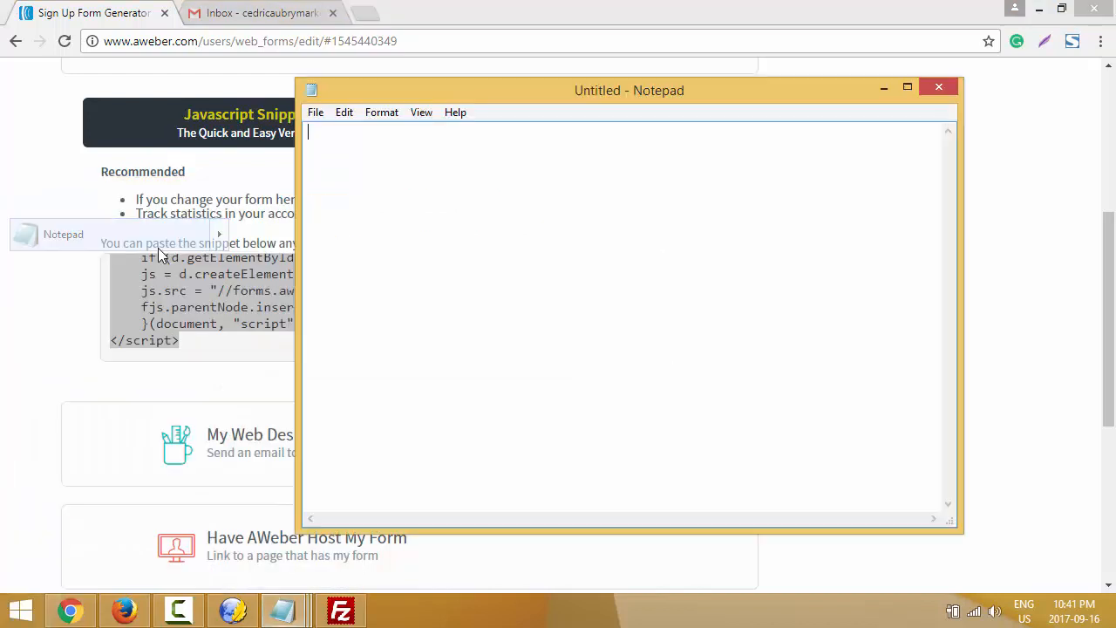
pyautogui.rightClick(357, 159)
pyautogui.click(399, 231)
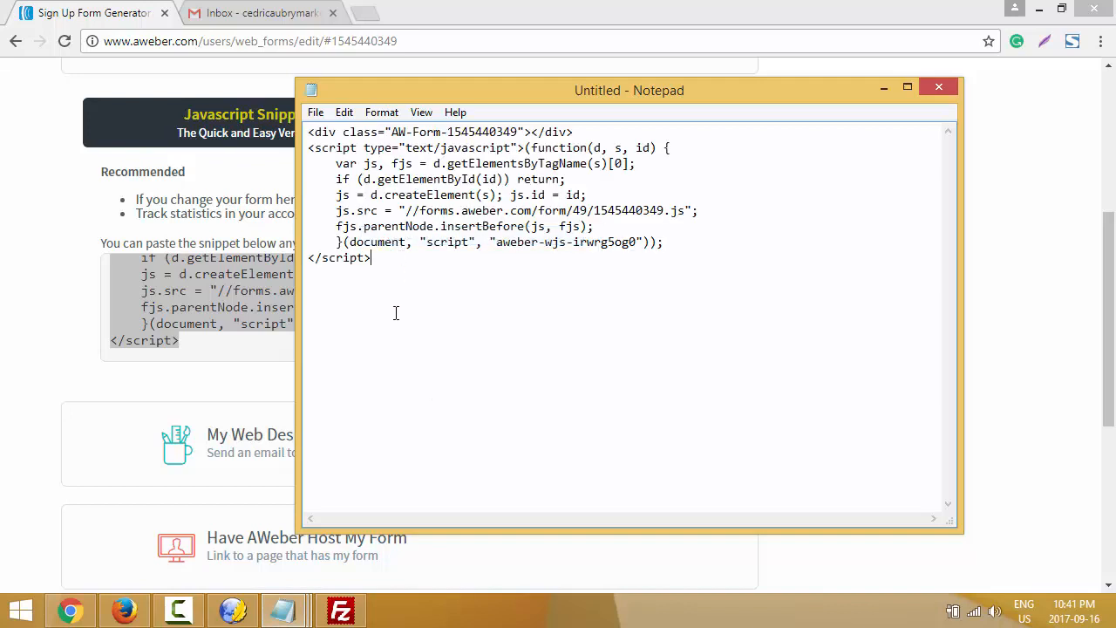
# Copy the whole snippet from the Notepad document and minimize Notepad.
pyautogui.rightClick(393, 273)
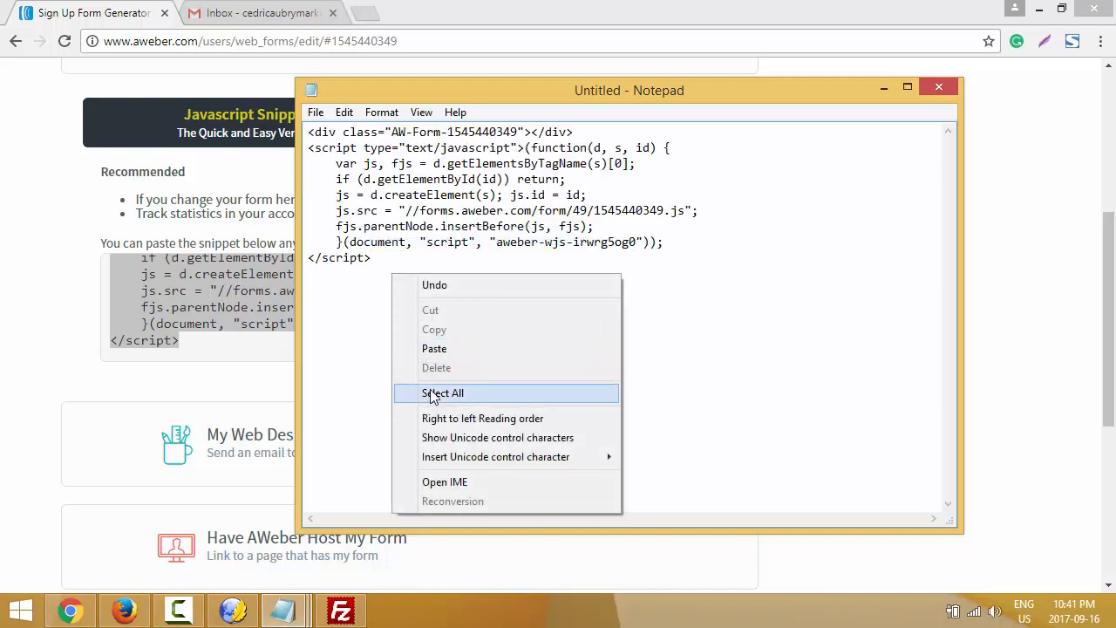
pyautogui.click(424, 393)
pyautogui.rightClick(424, 210)
pyautogui.click(460, 264)
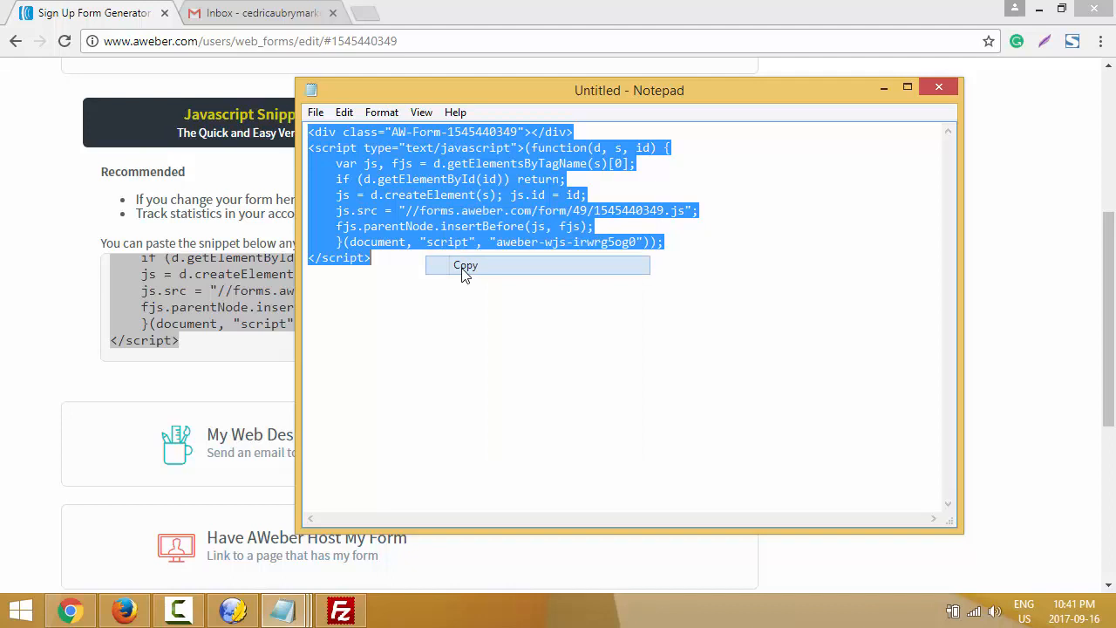
pyautogui.click(883, 89)
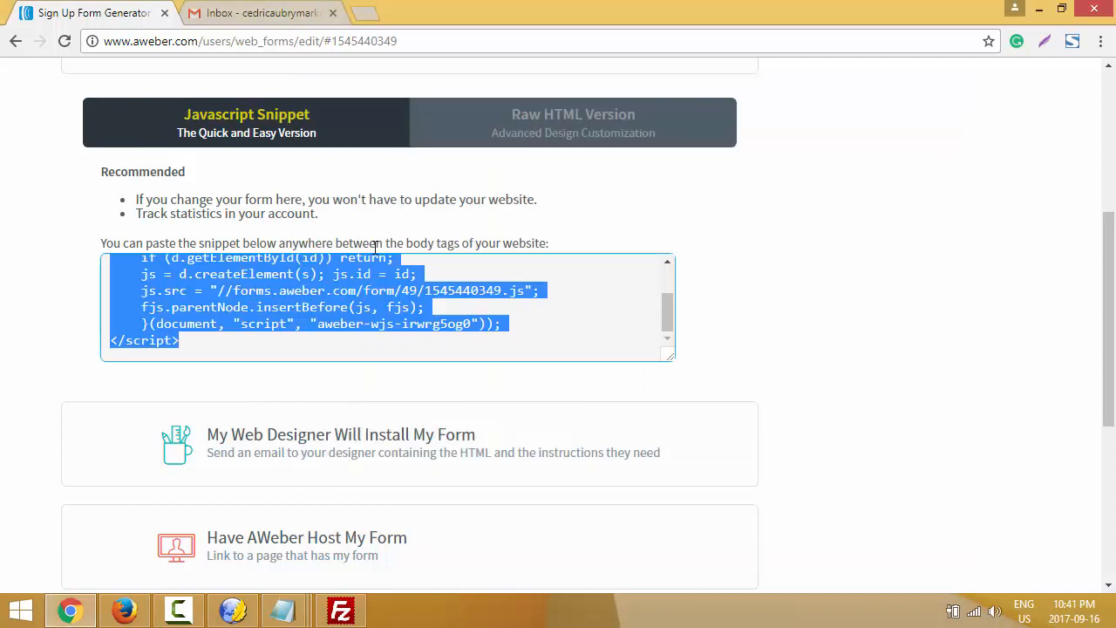
# Switch to KompoZer and close the untitled email message page without saving it.
pyautogui.click(234, 612)
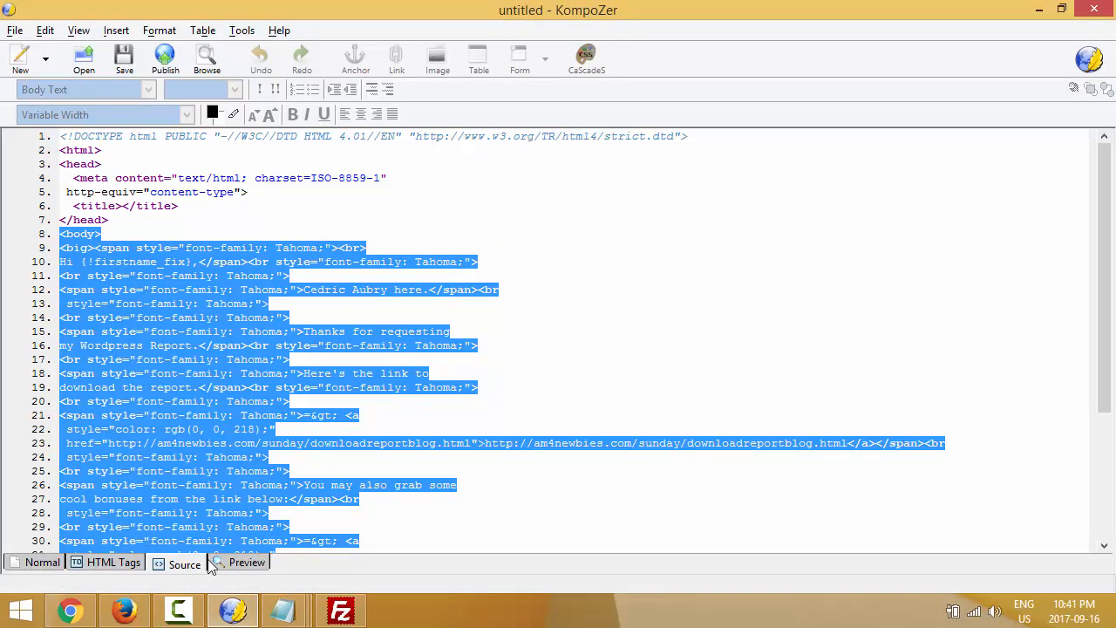
pyautogui.click(246, 563)
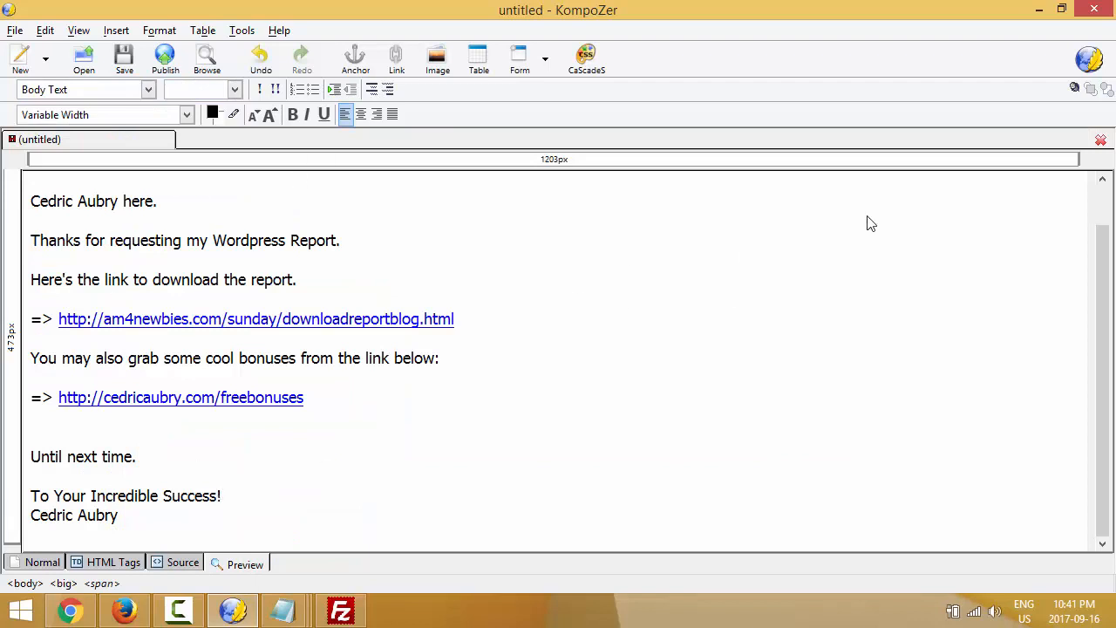
pyautogui.click(1100, 140)
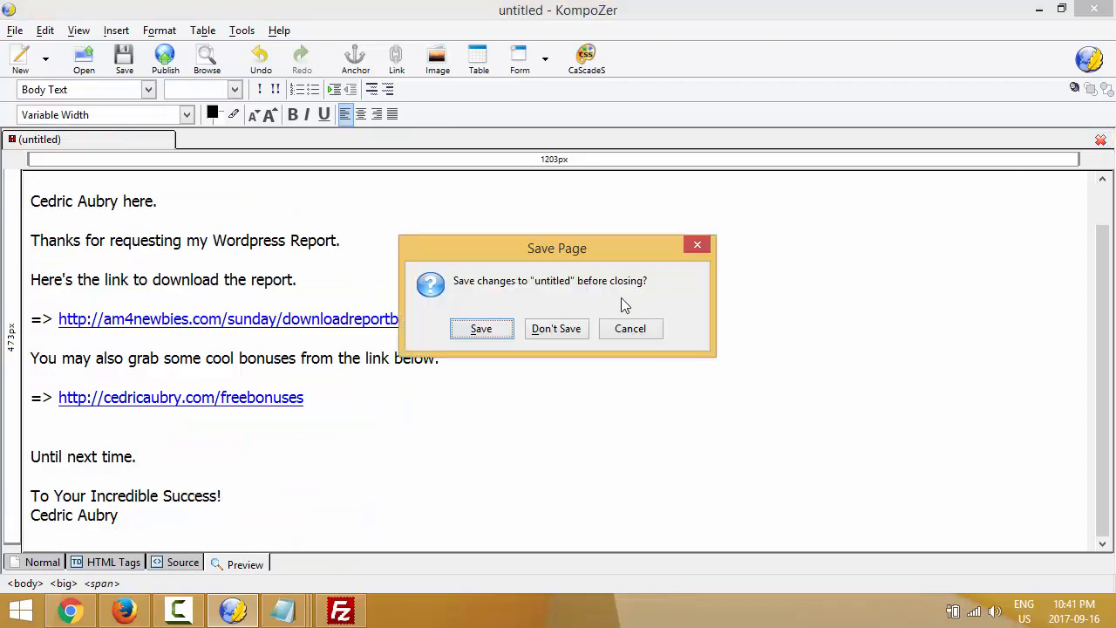
pyautogui.click(573, 330)
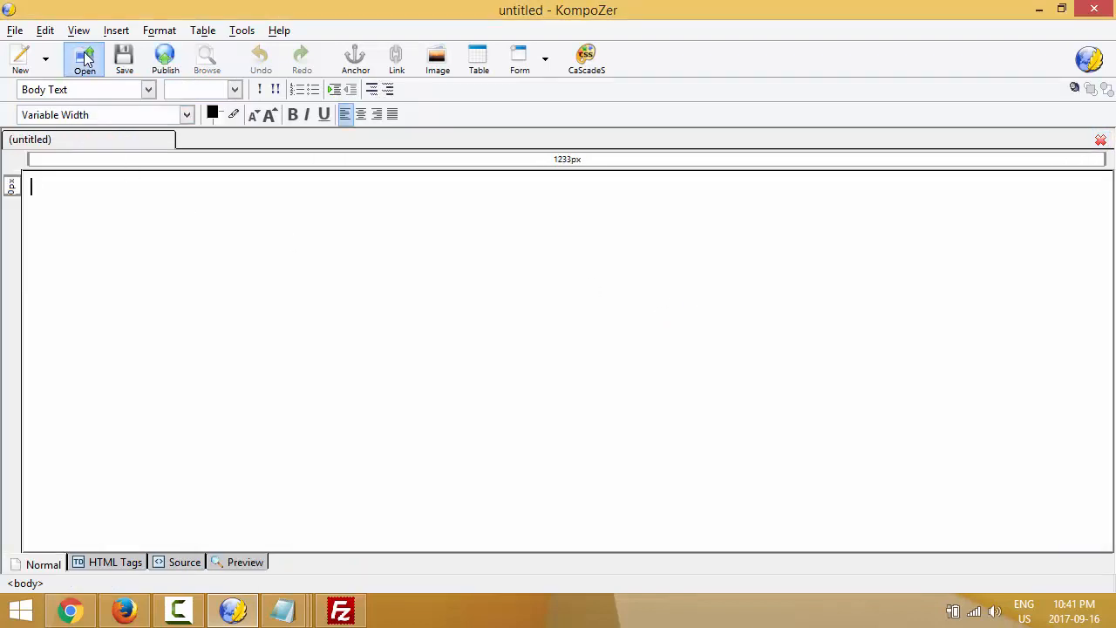
# Dismiss the dialog for opening an HTML file and minimize the open windows to reach the desktop.
pyautogui.click(85, 57)
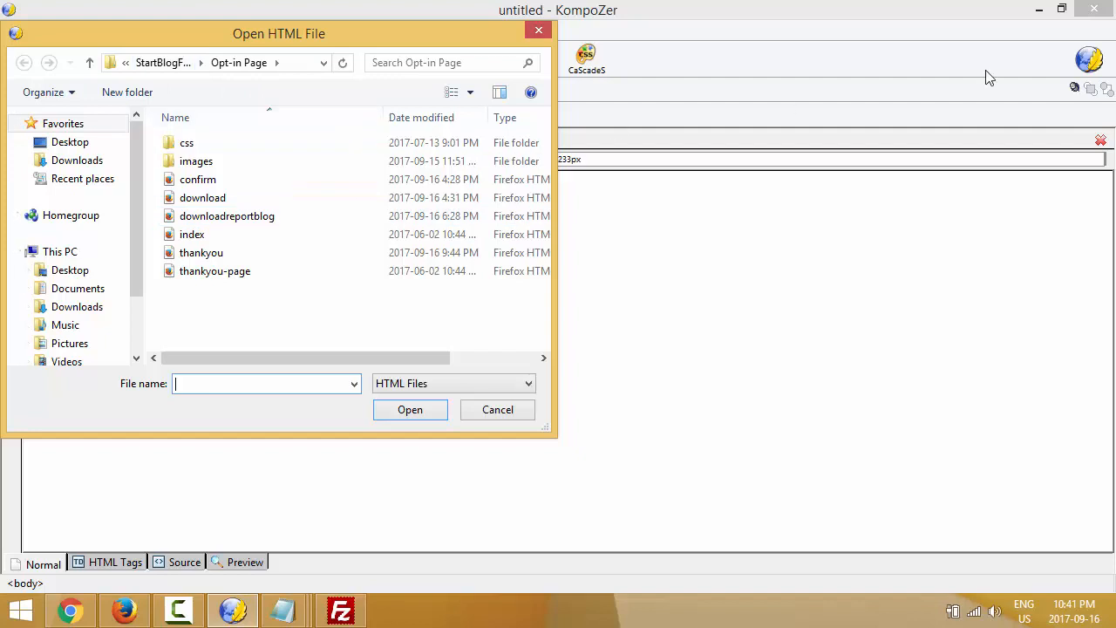
pyautogui.click(538, 31)
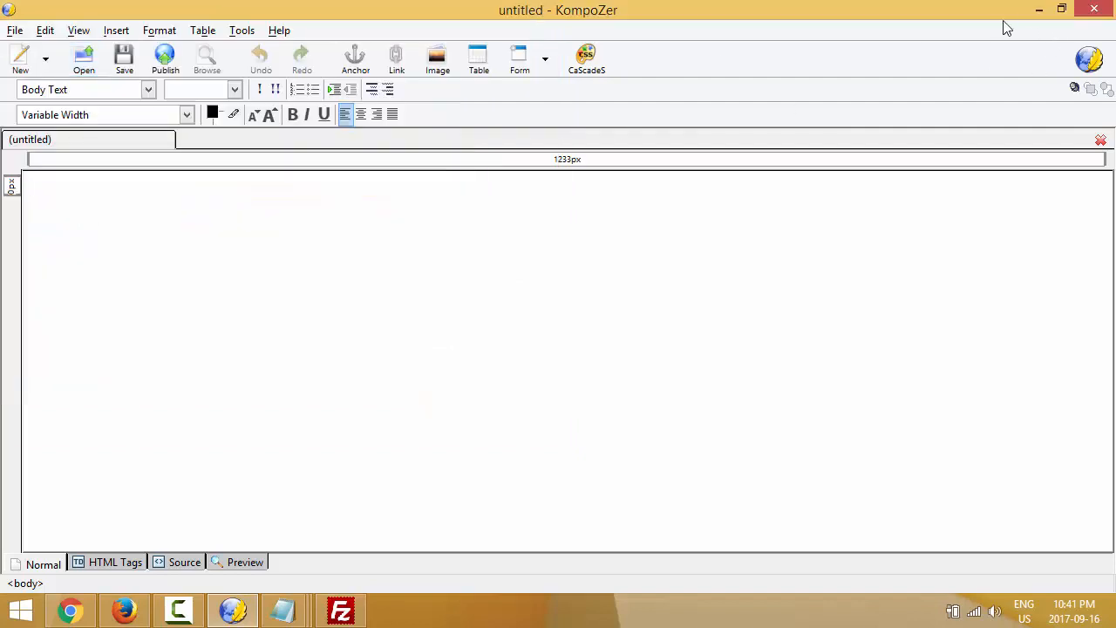
pyautogui.click(1038, 9)
pyautogui.click(1042, 9)
pyautogui.click(1043, 9)
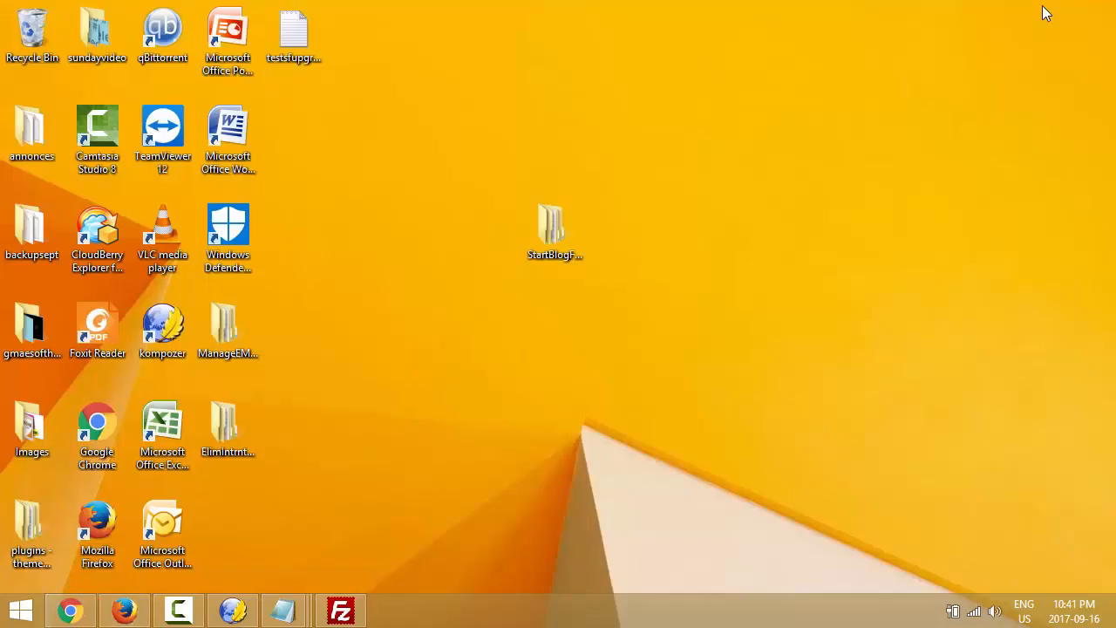
# Browse the StartBlogForProfitxsl74 folder down to Opt-in Page, examine its HTML files, and close the folder window.
pyautogui.doubleClick(552, 252)
pyautogui.doubleClick(494, 253)
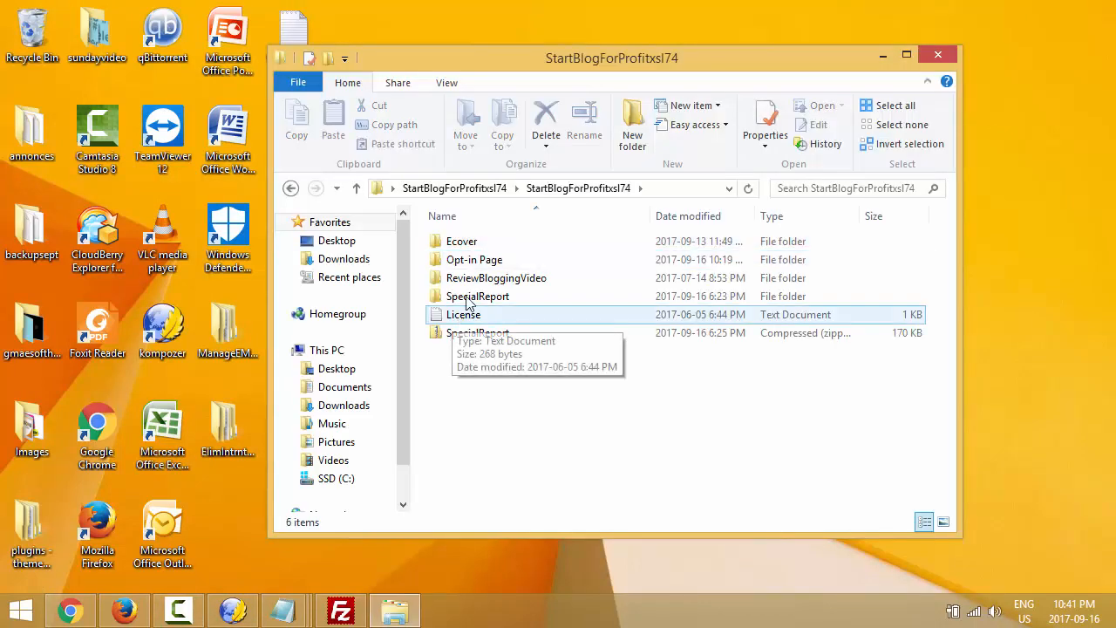
pyautogui.doubleClick(475, 264)
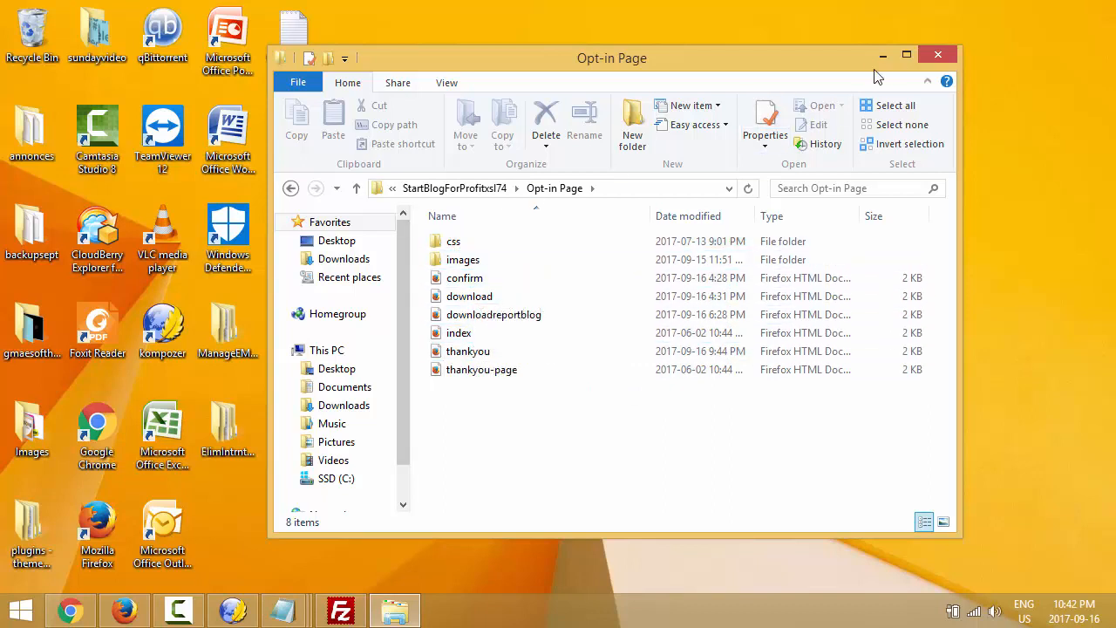
pyautogui.click(937, 55)
# Switch to KompoZer and open the index HTML file from the Opt-in Page folder.
pyautogui.click(233, 610)
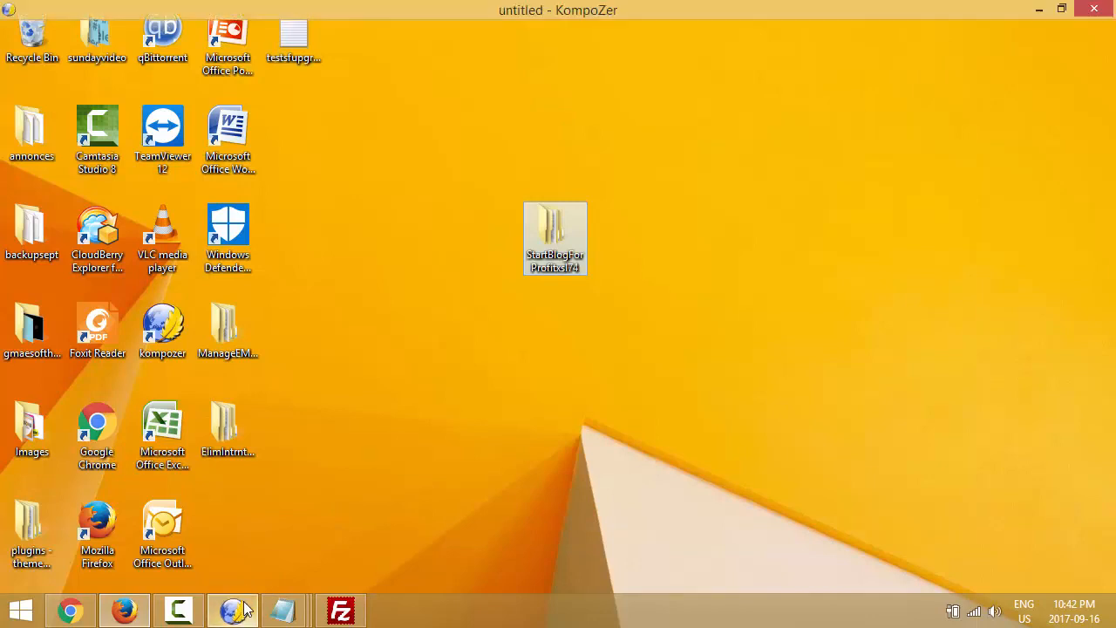
pyautogui.click(91, 61)
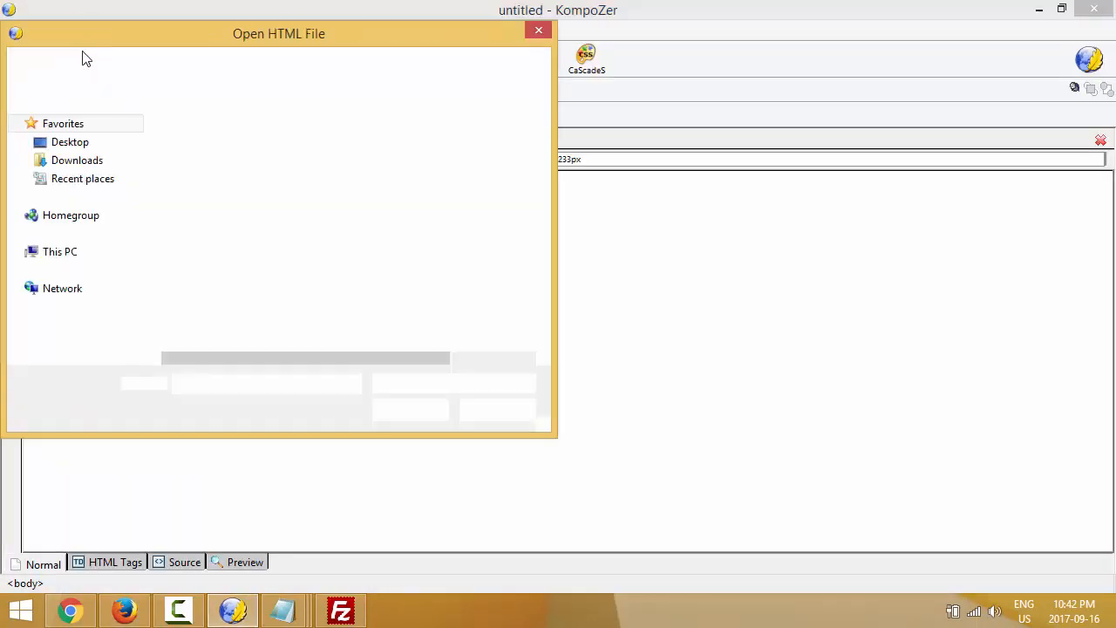
pyautogui.click(206, 236)
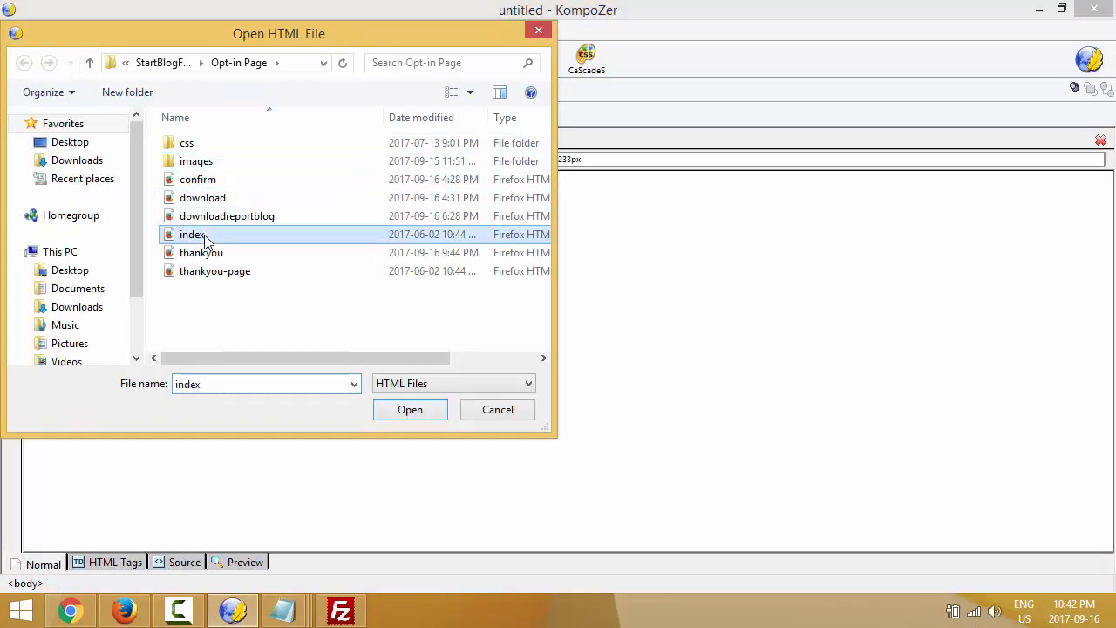
pyautogui.click(408, 409)
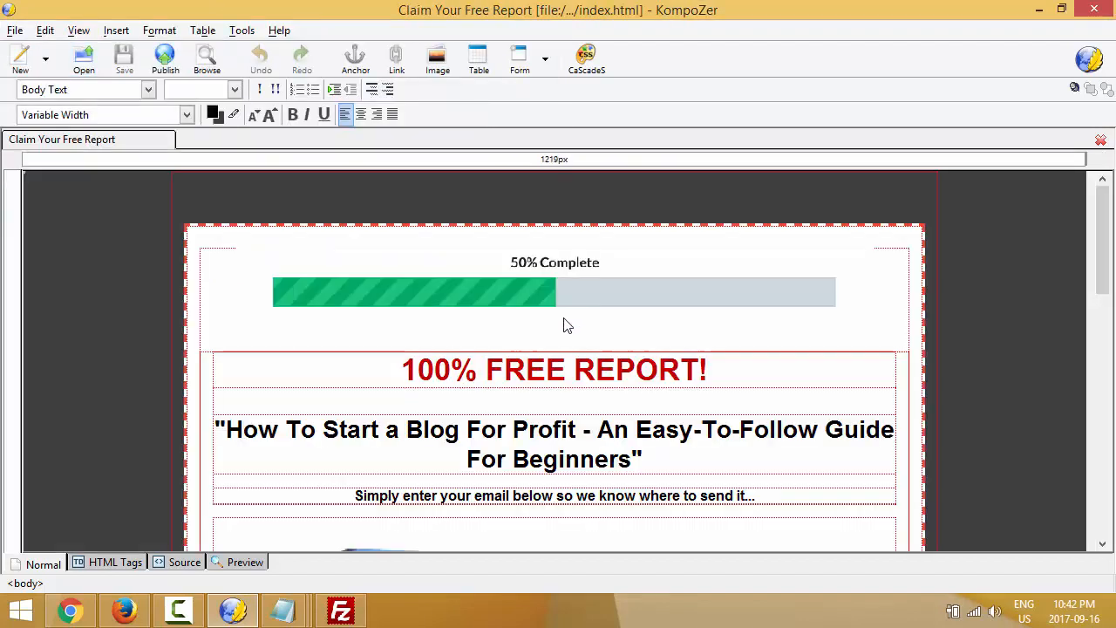
# Review the opt-in page and place the text cursor after the "[OPT-IN FORM GOES HERE]" placeholder below the book cover.
pyautogui.scroll(-4, 563, 323)
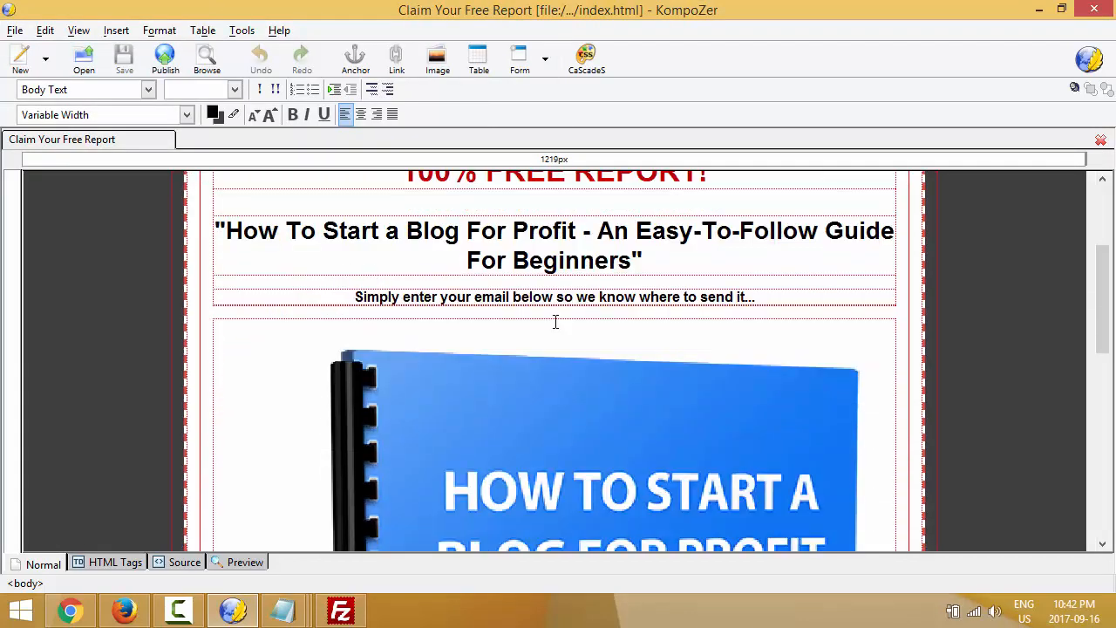
pyautogui.scroll(4, 554, 322)
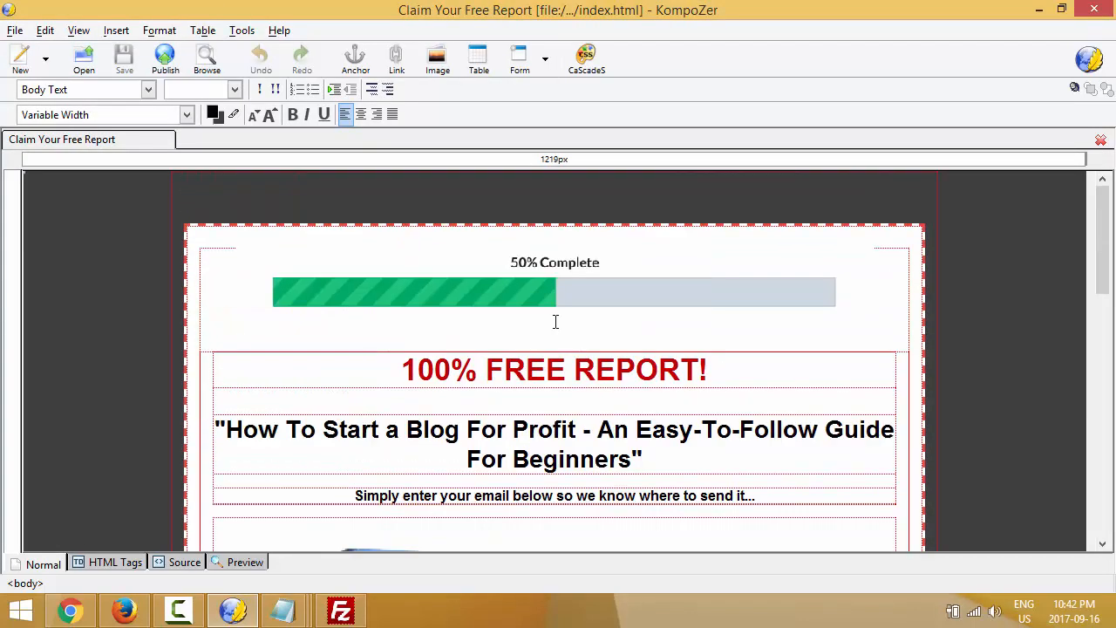
pyautogui.scroll(-15, 554, 322)
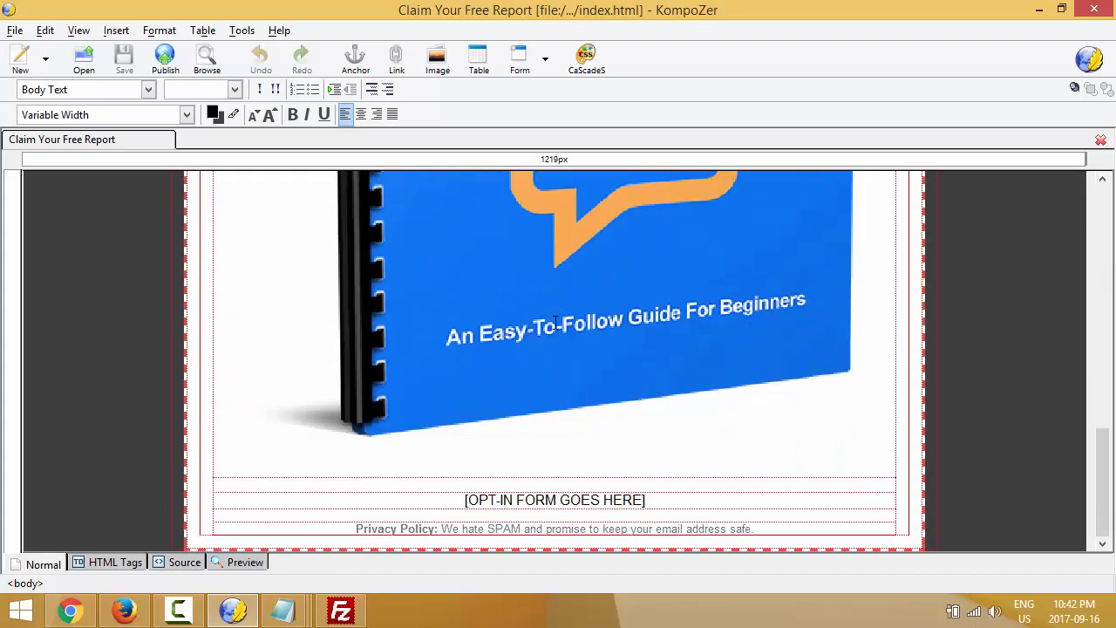
pyautogui.scroll(4, 555, 322)
pyautogui.scroll(-4, 555, 327)
pyautogui.scroll(15, 625, 432)
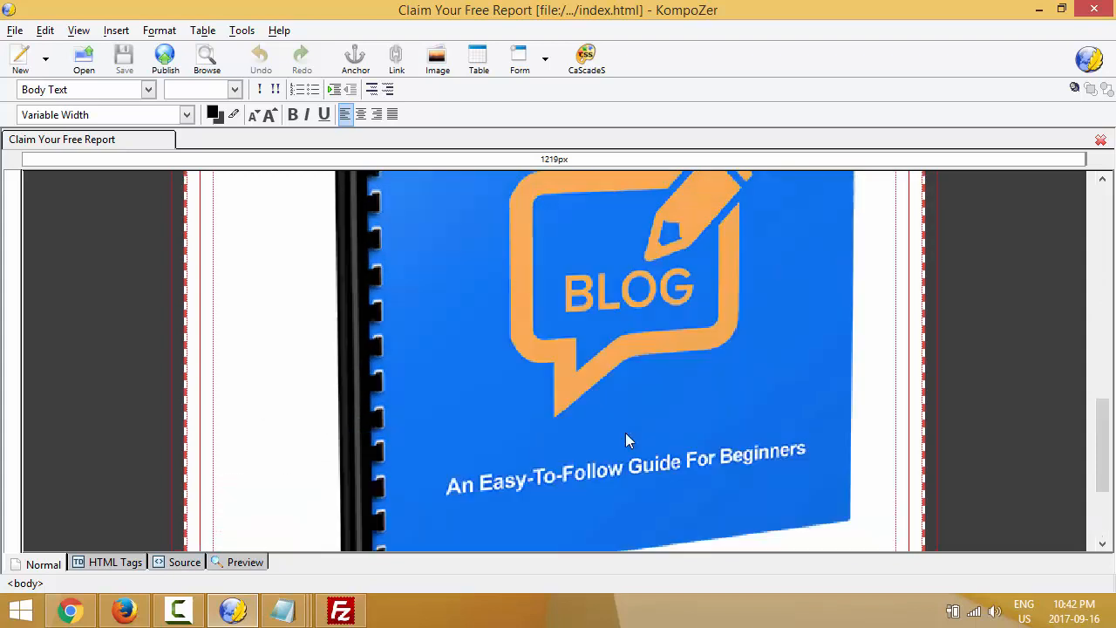
pyautogui.scroll(-15, 544, 364)
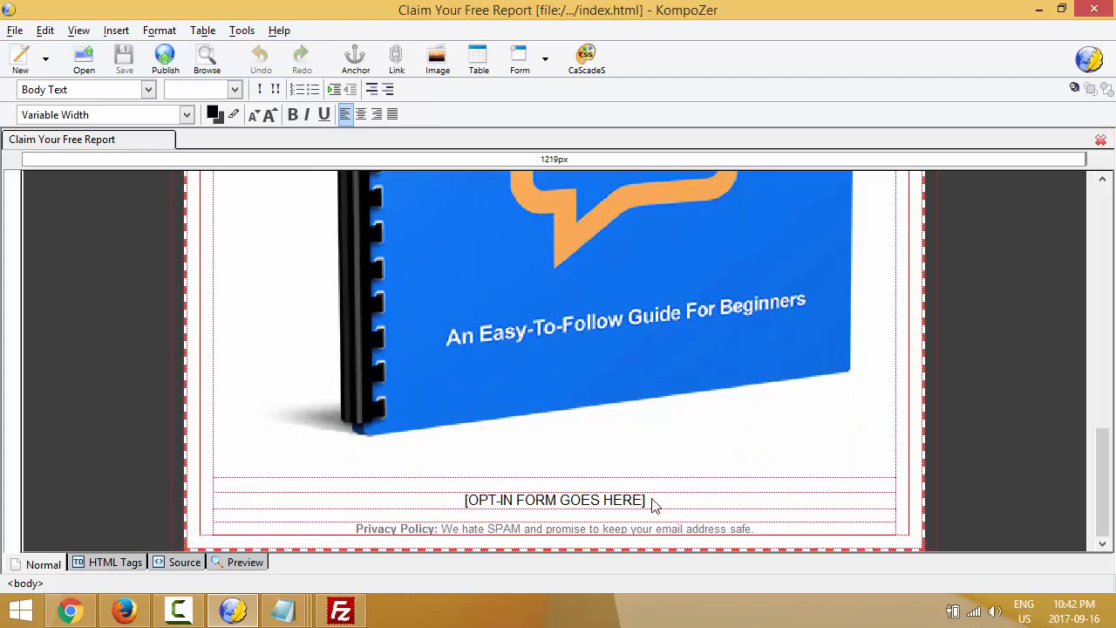
pyautogui.click(653, 500)
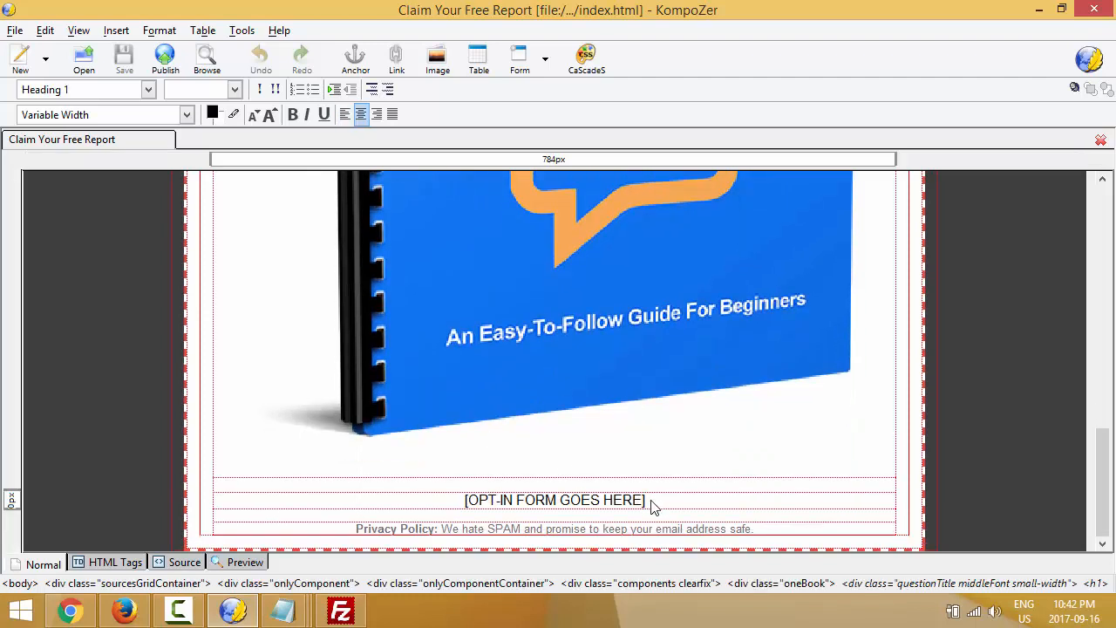
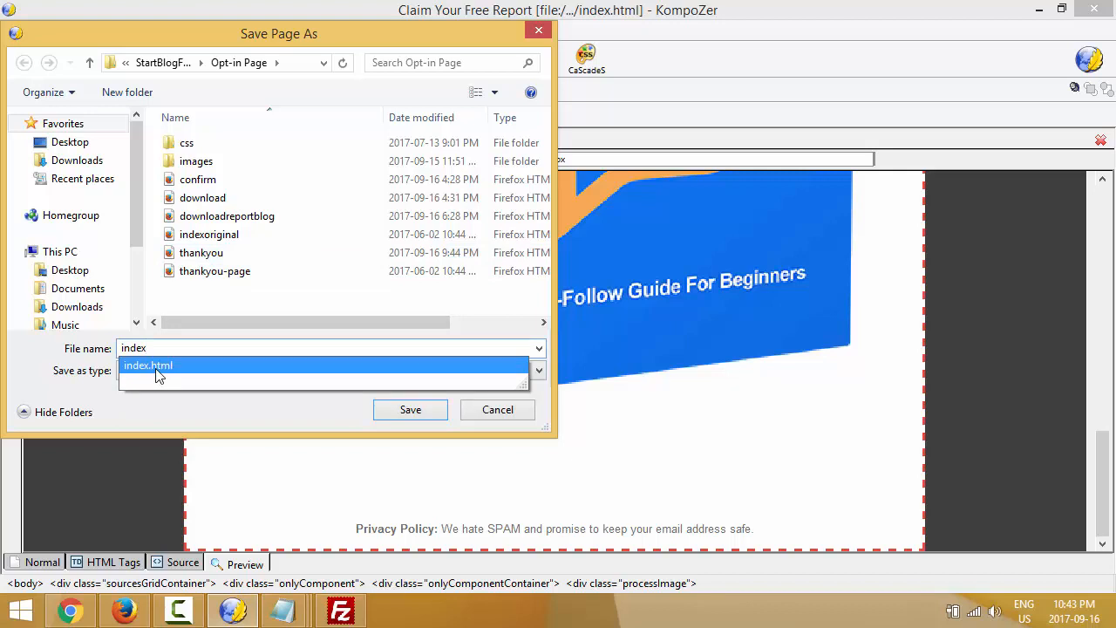
# Save the edited page as index.html in the Opt-in Page folder.
pyautogui.click(159, 375)
pyautogui.click(190, 347)
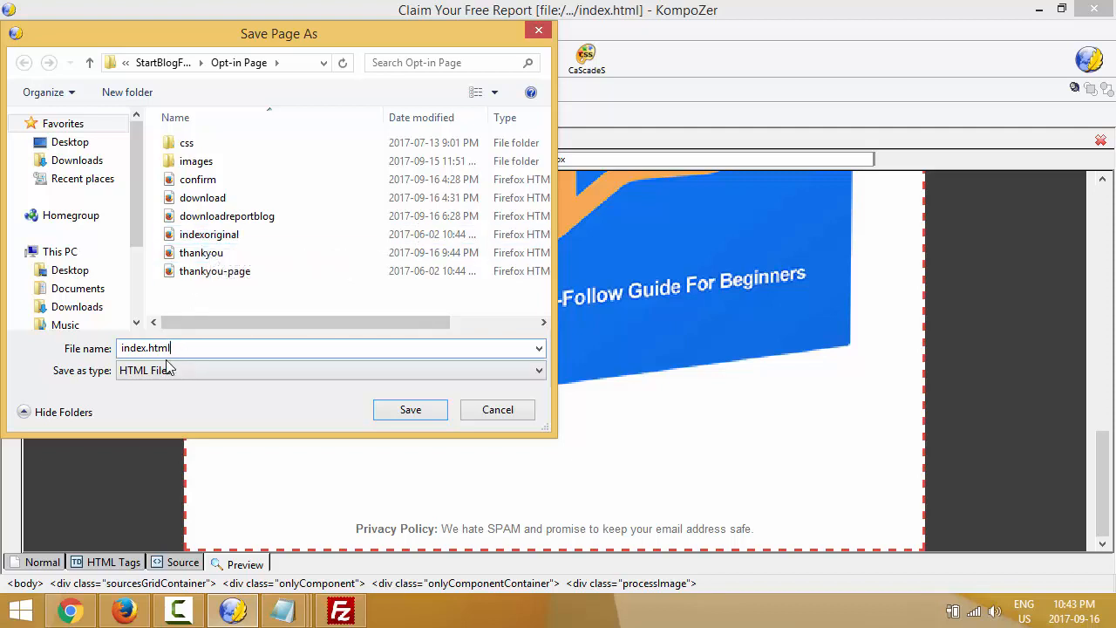
pyautogui.click(406, 410)
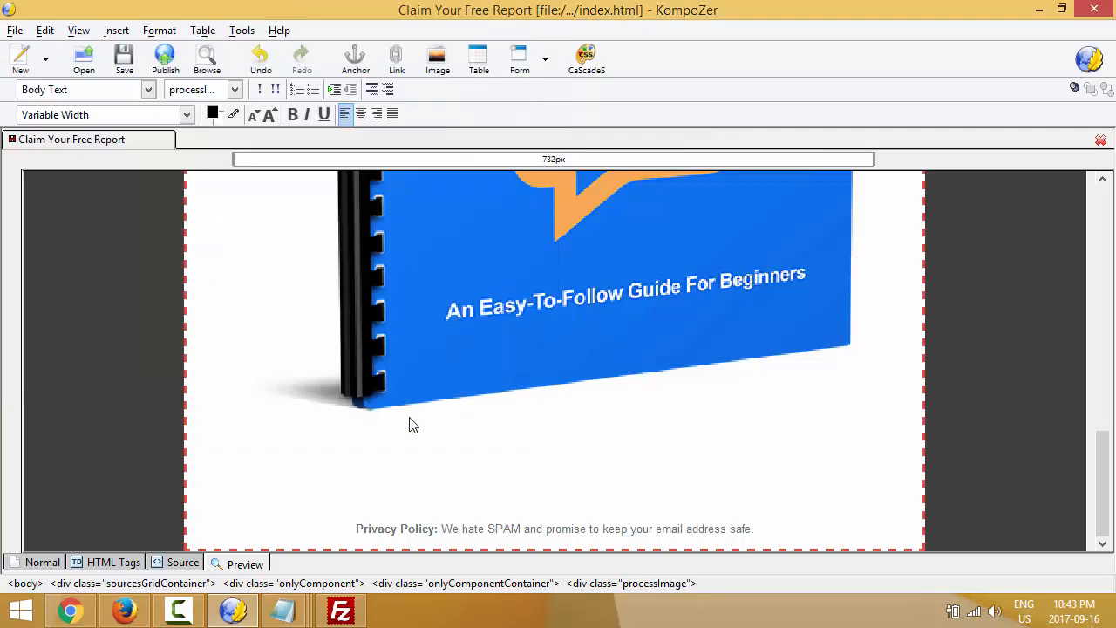
# Switch to FileZilla, refresh the file lists, and upload index.html to /public_html/sunday, overwriting the existing file.
pyautogui.click(343, 612)
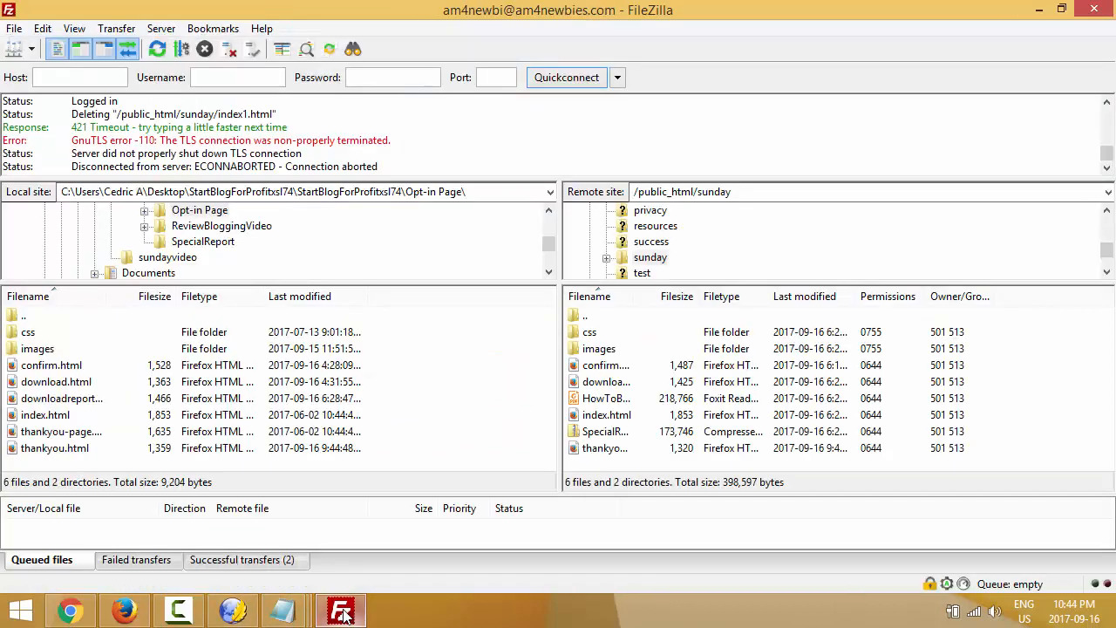
pyautogui.click(158, 50)
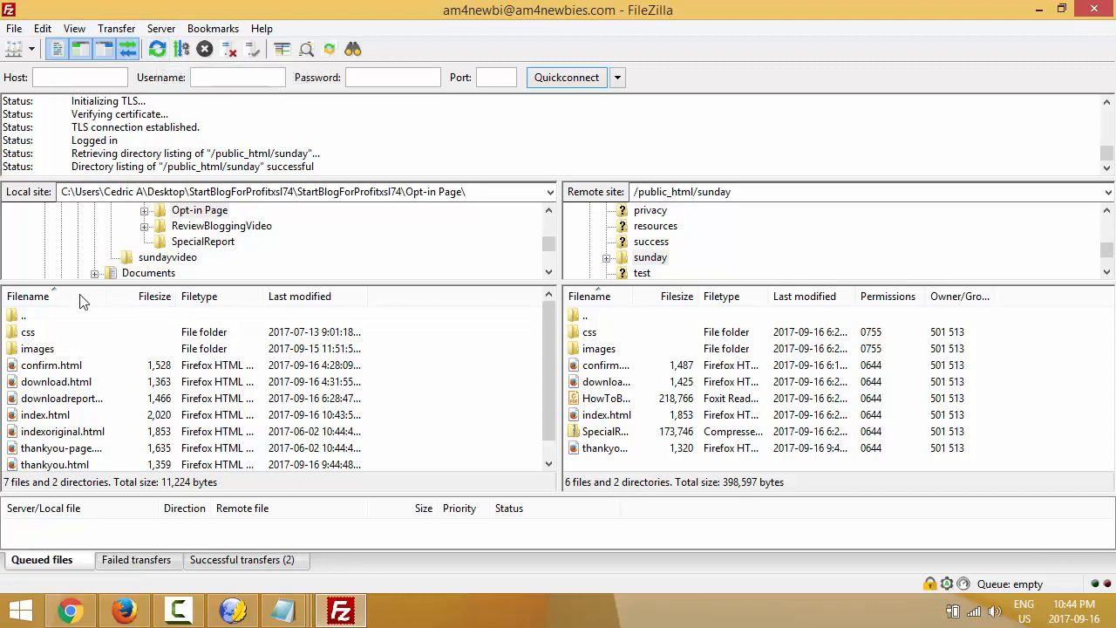
pyautogui.click(50, 415)
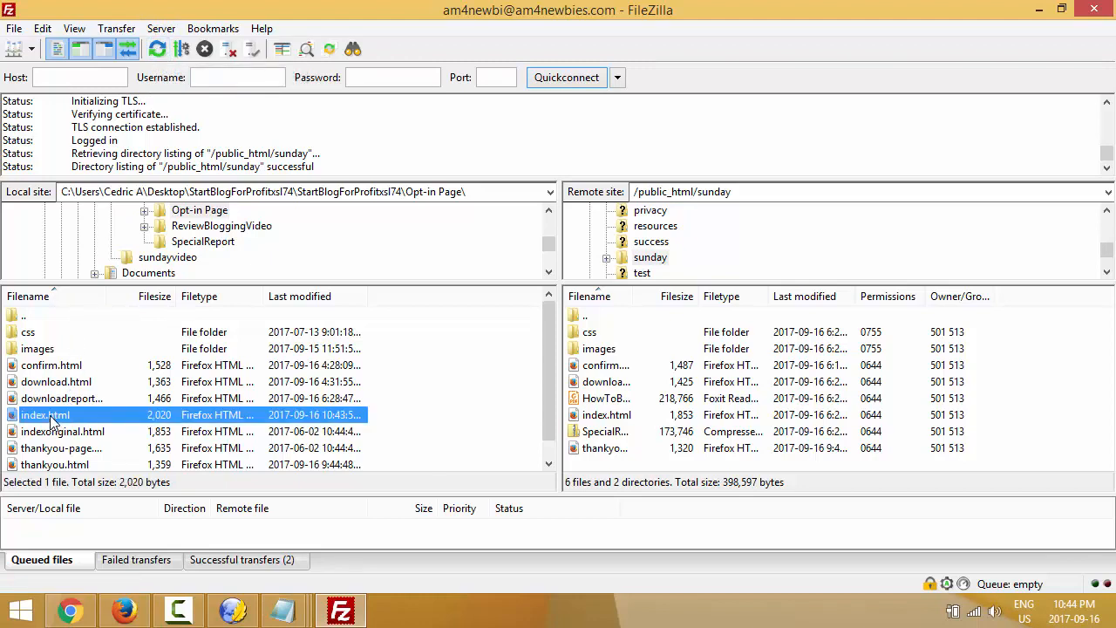
pyautogui.rightClick(50, 415)
pyautogui.click(131, 231)
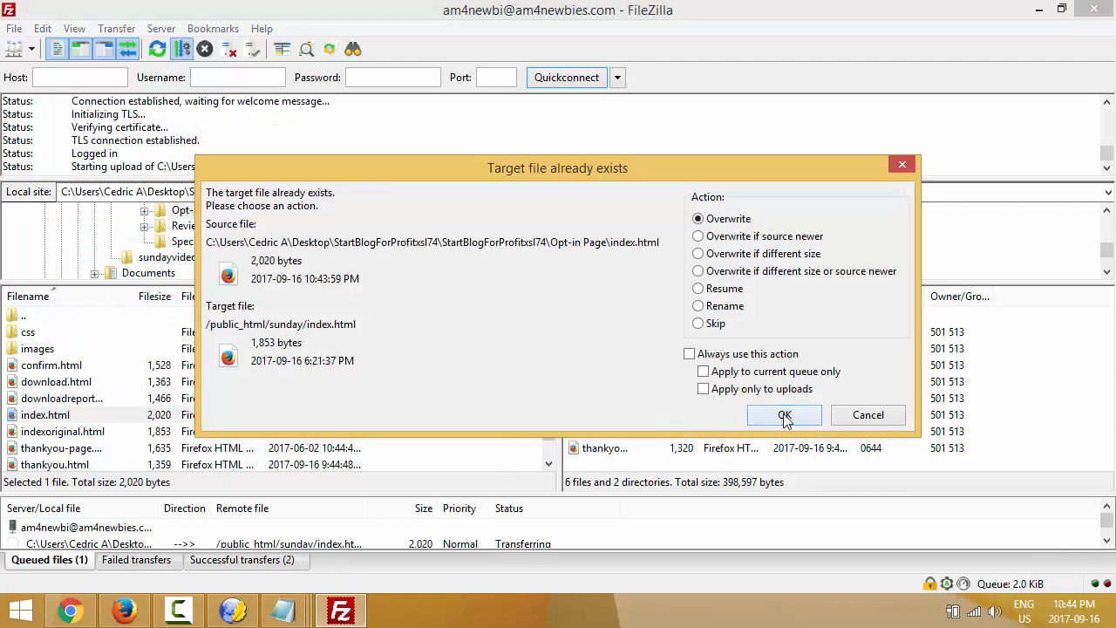
pyautogui.click(785, 416)
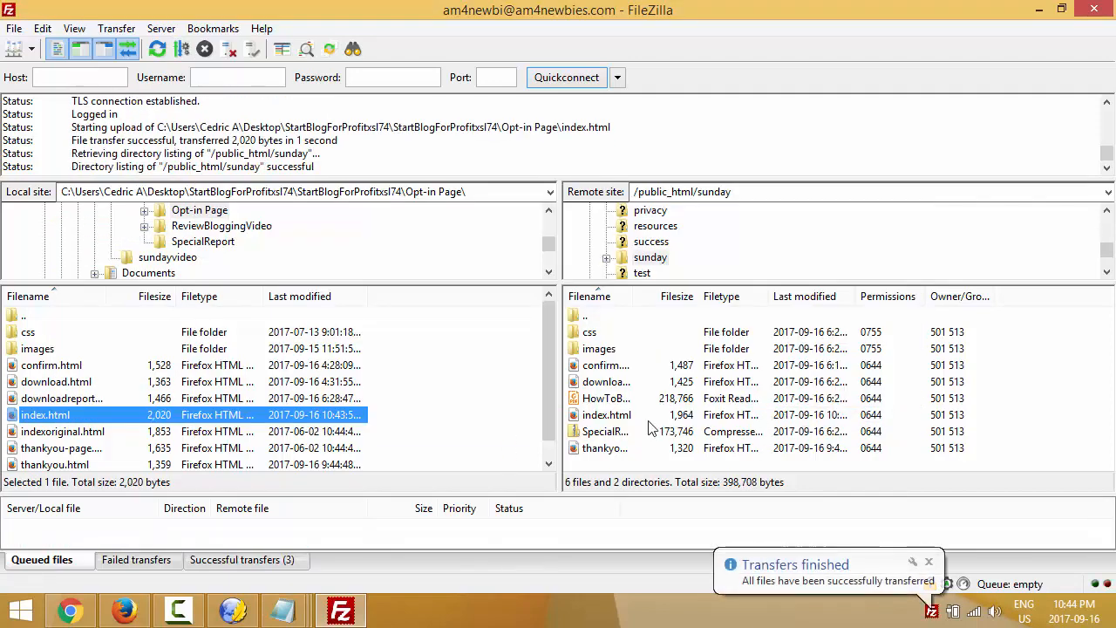
# Switch to Firefox and reload the live Claim Your Free Report page to check for the sign up form.
pyautogui.click(124, 611)
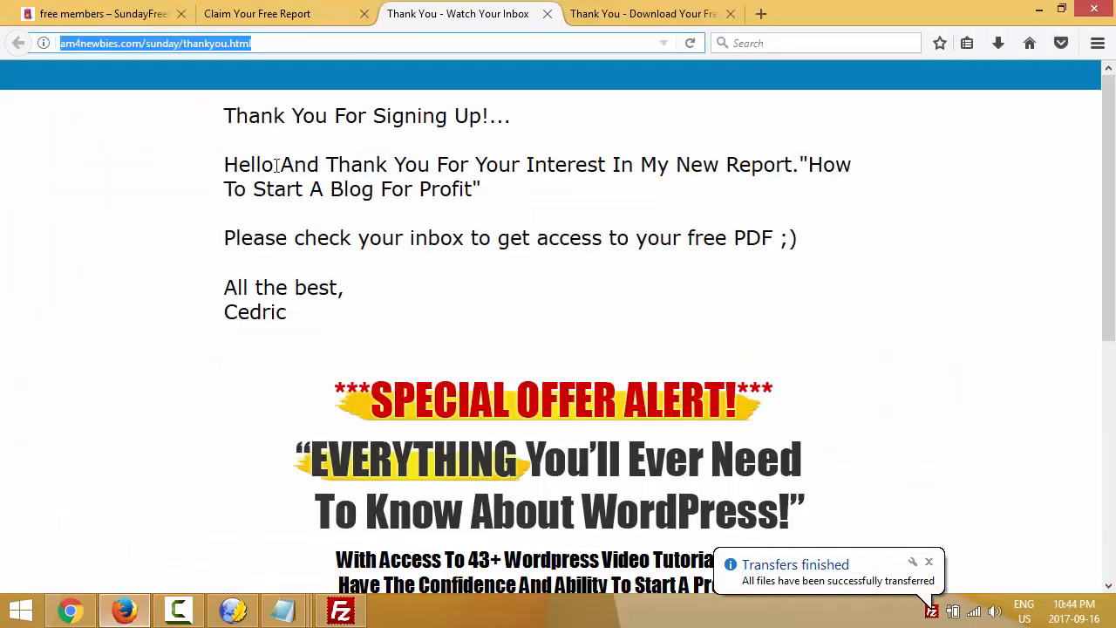
pyautogui.click(299, 9)
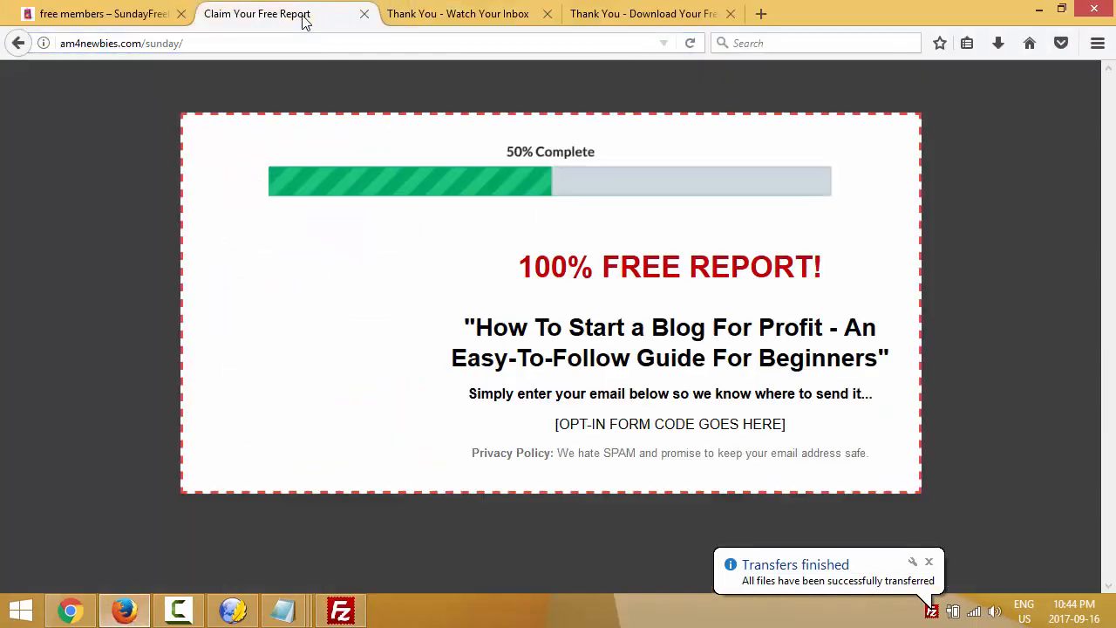
pyautogui.rightClick(109, 230)
pyautogui.click(214, 249)
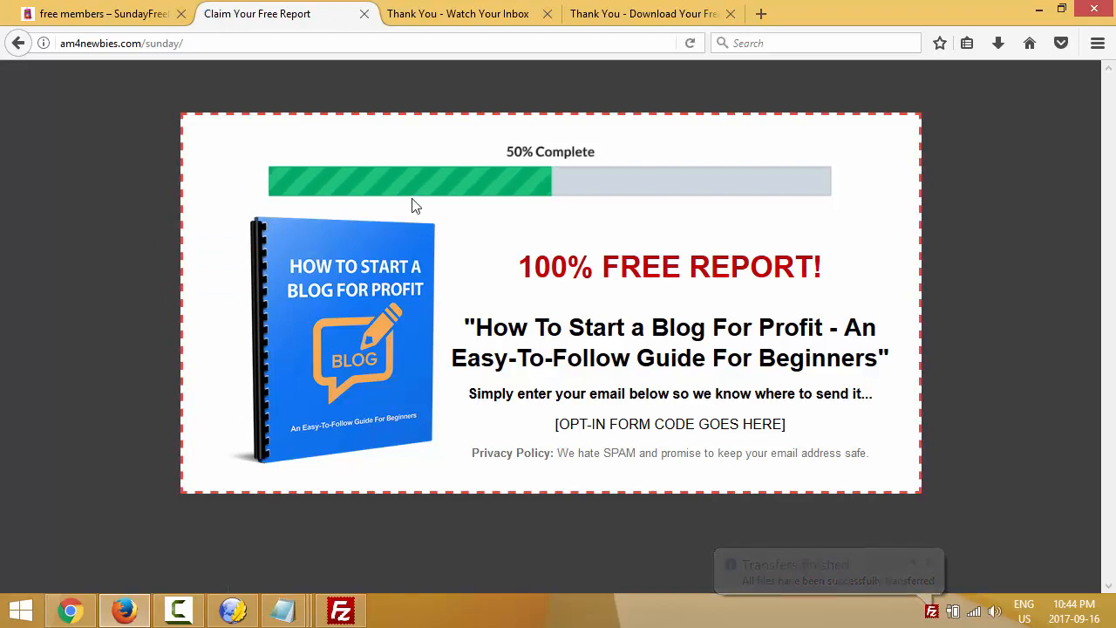
pyautogui.rightClick(512, 95)
pyautogui.click(615, 112)
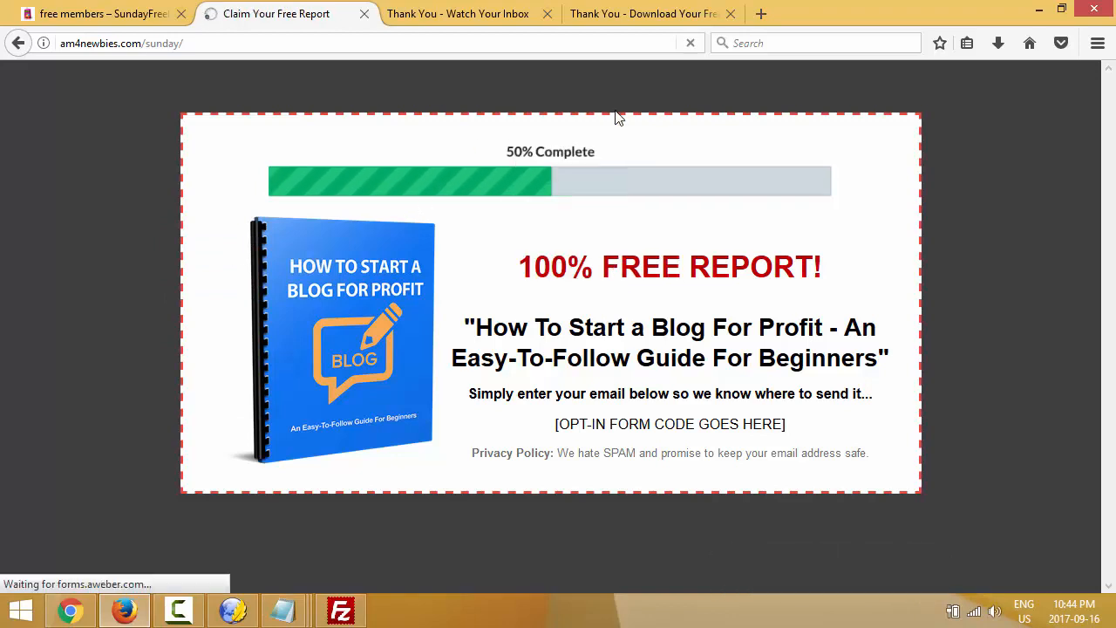
# Switch to KompoZer and replace the "[OPT-IN FORM CODE GOES HERE]" placeholder in the page source with the AWeber JavaScript snippet.
pyautogui.click(233, 612)
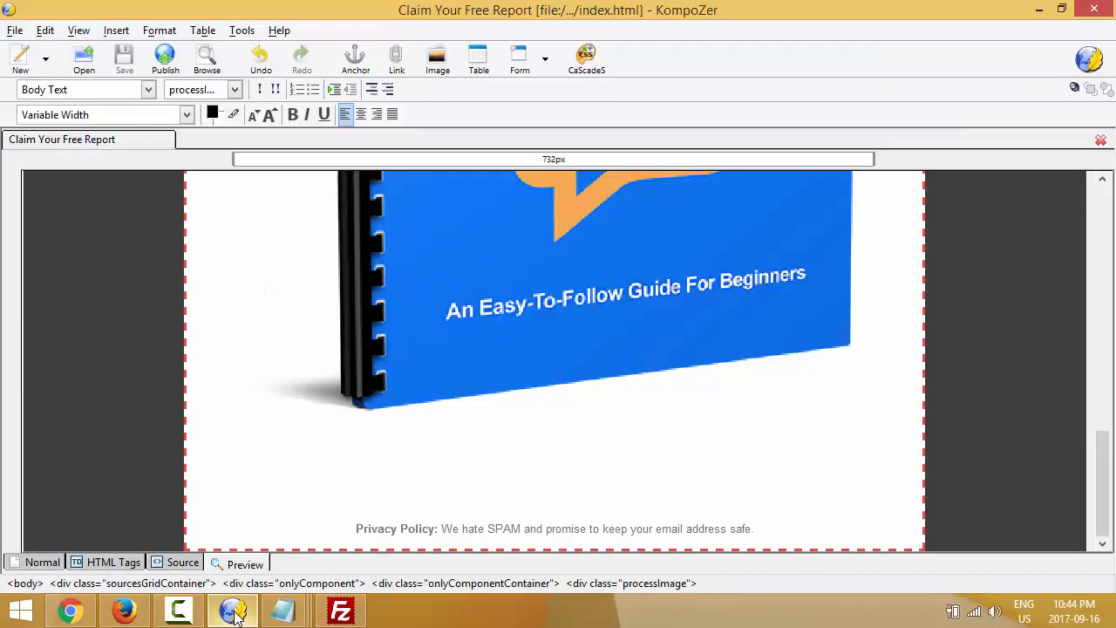
pyautogui.click(181, 562)
pyautogui.scroll(1, 246, 452)
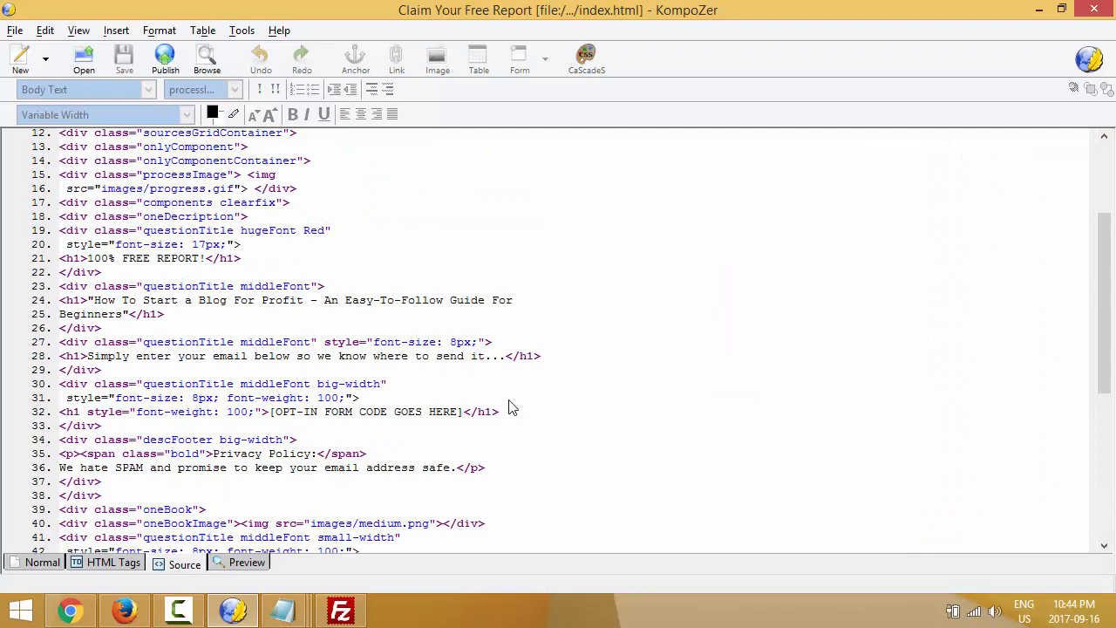
pyautogui.press('BackSpace')
pyautogui.press('BackSpace')
pyautogui.press('BackSpace')
pyautogui.press('BackSpace')
pyautogui.press('BackSpace')
pyautogui.press('BackSpace')
pyautogui.press('BackSpace')
pyautogui.press('BackSpace')
pyautogui.press('BackSpace')
pyautogui.press('BackSpace')
pyautogui.press('BackSpace')
pyautogui.press('BackSpace')
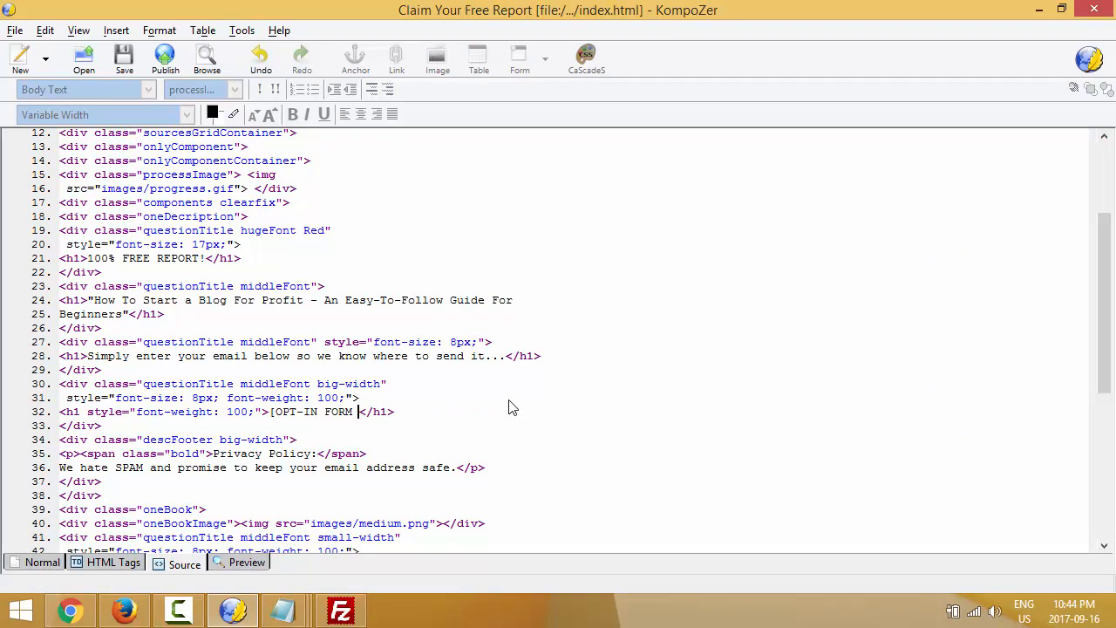
pyautogui.press('BackSpace')
pyautogui.press('BackSpace')
pyautogui.press('BackSpace')
pyautogui.press('BackSpace')
pyautogui.hotkey('ctrl', 'v')
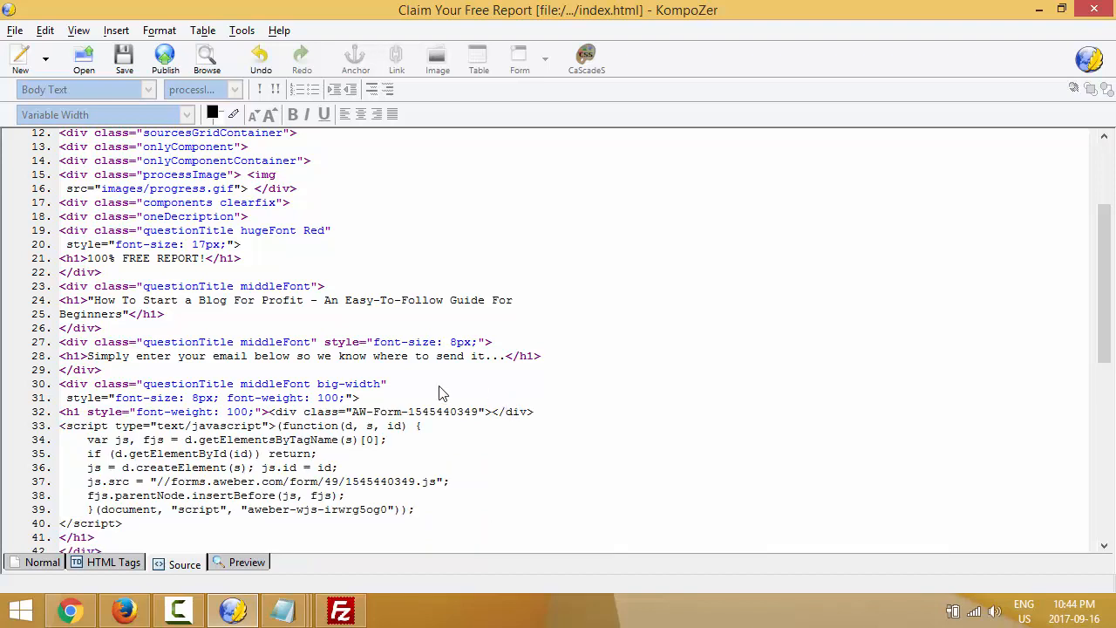
# Preview the edited page and save it as index, replacing the existing index.html.
pyautogui.click(245, 564)
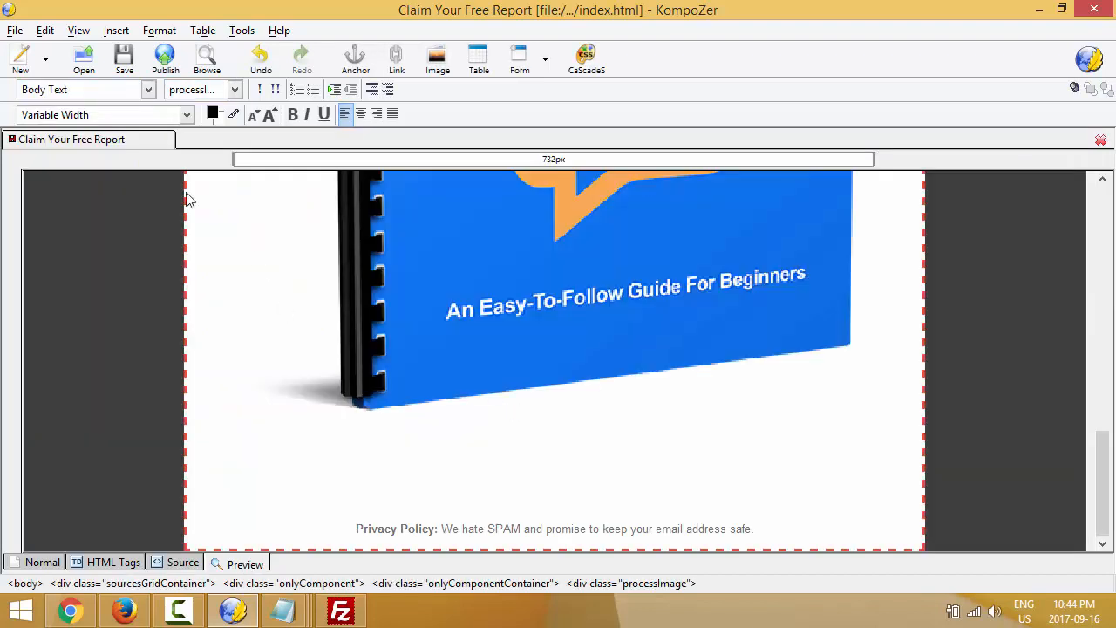
pyautogui.click(19, 31)
pyautogui.click(53, 171)
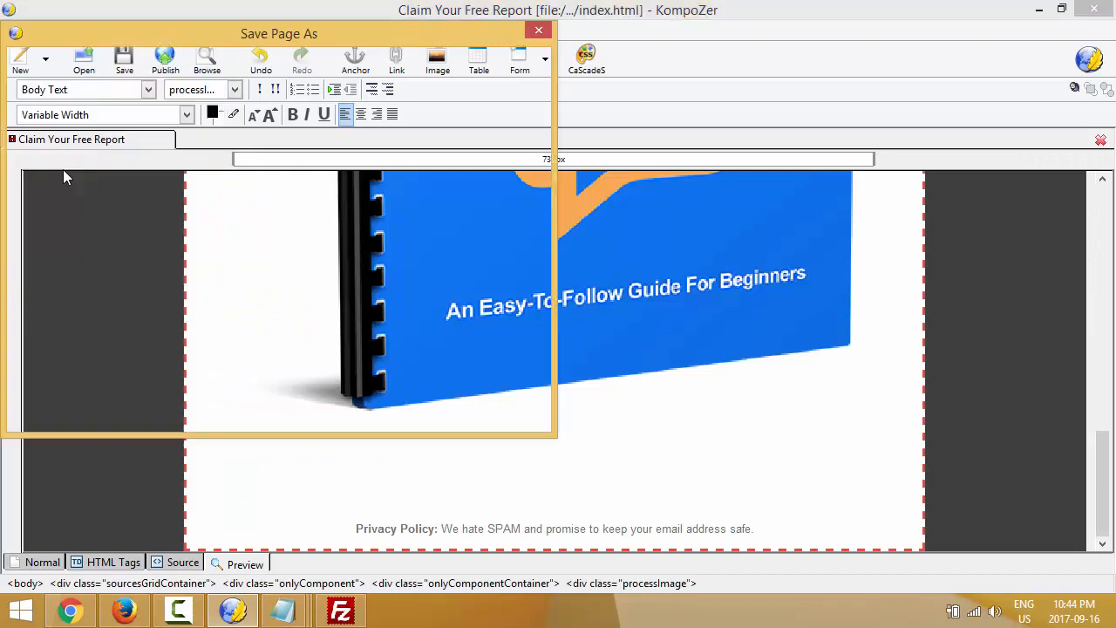
pyautogui.click(415, 410)
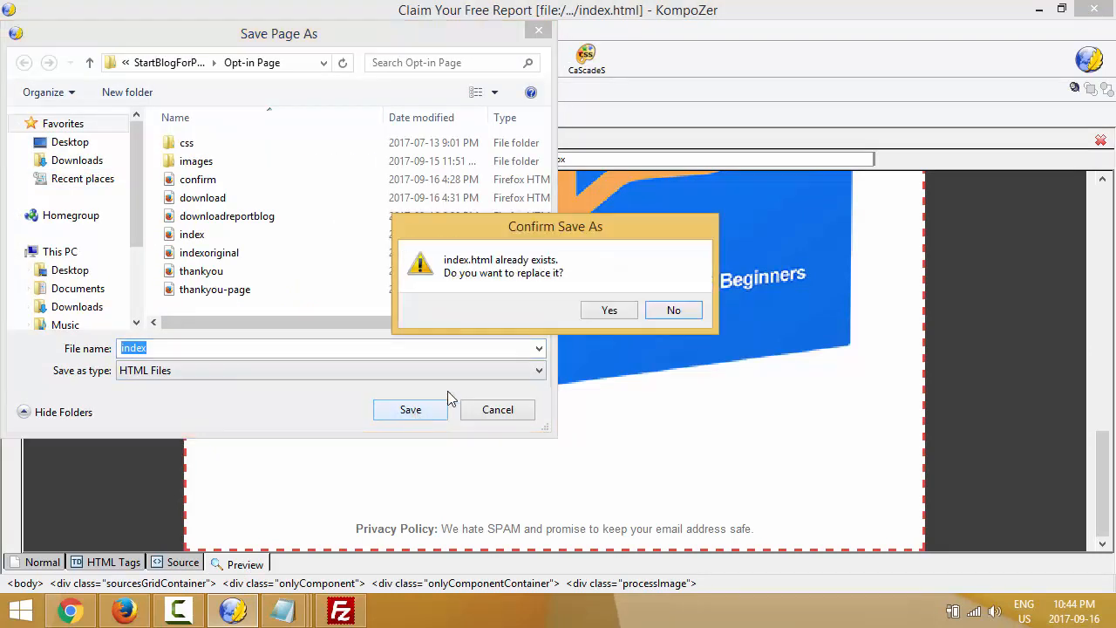
pyautogui.click(609, 312)
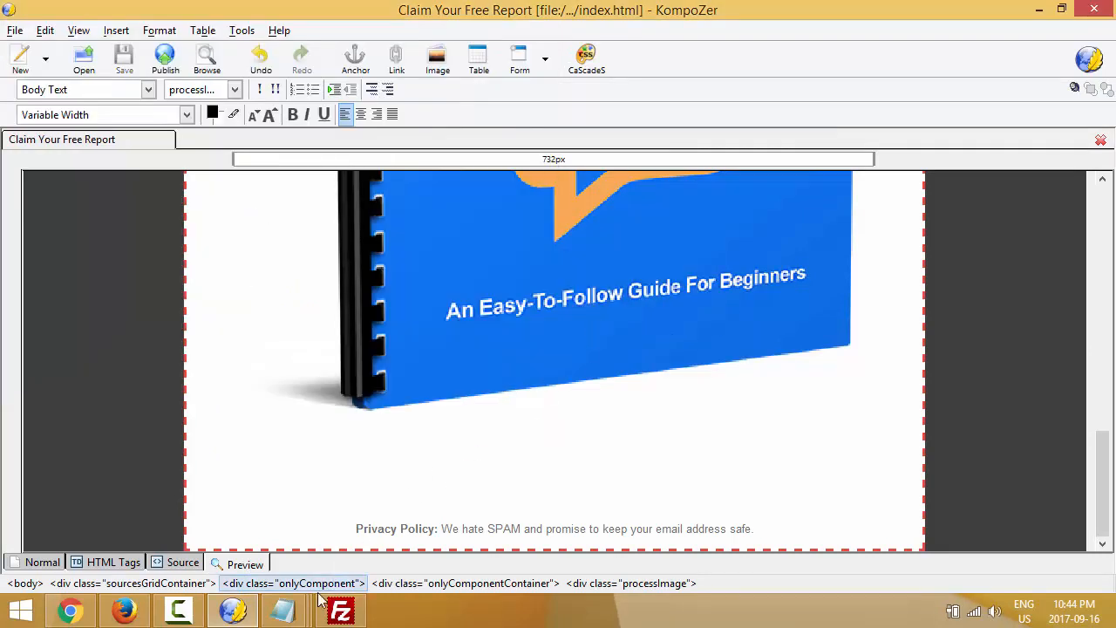
# Switch to FileZilla, refresh the file lists, and upload the updated index.html to /public_html/sunday, overwriting the existing file.
pyautogui.click(340, 611)
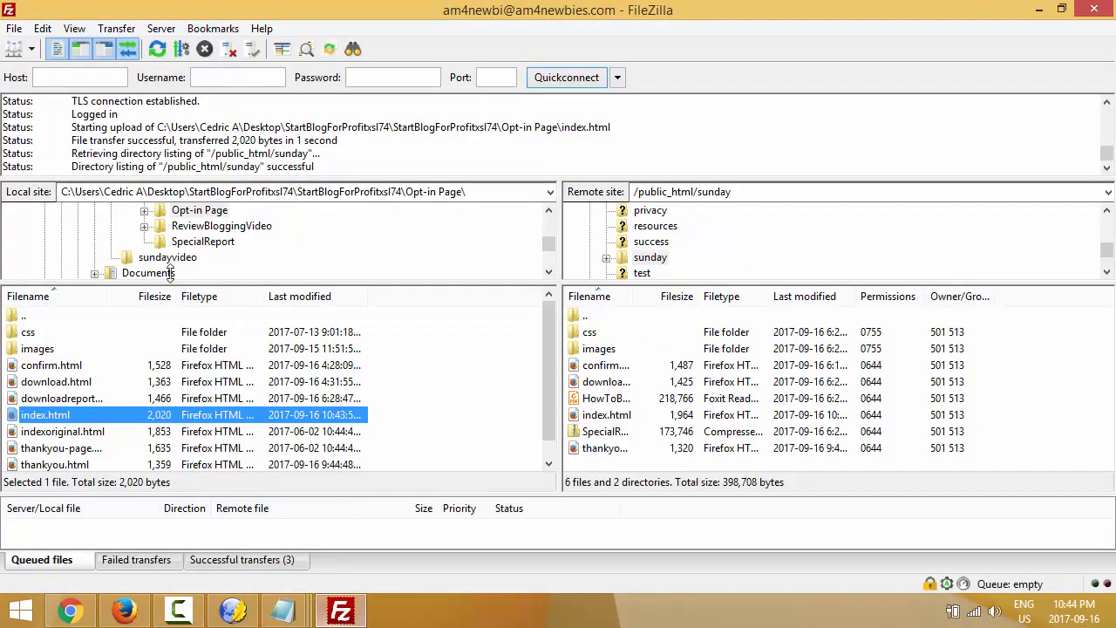
pyautogui.click(157, 50)
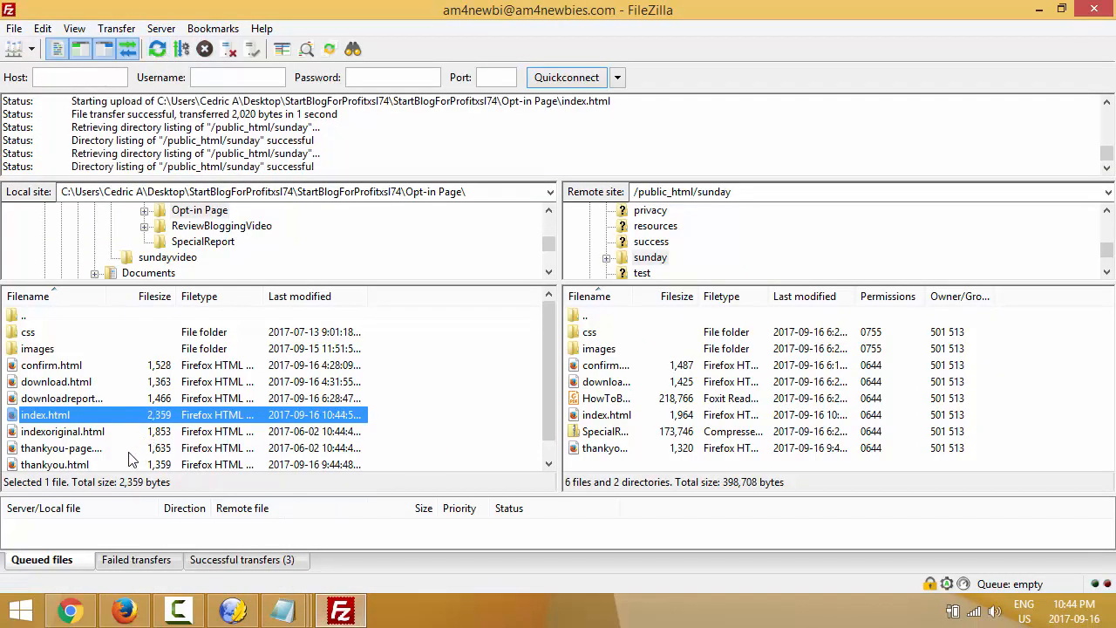
pyautogui.click(129, 450)
pyautogui.click(52, 415)
pyautogui.rightClick(61, 416)
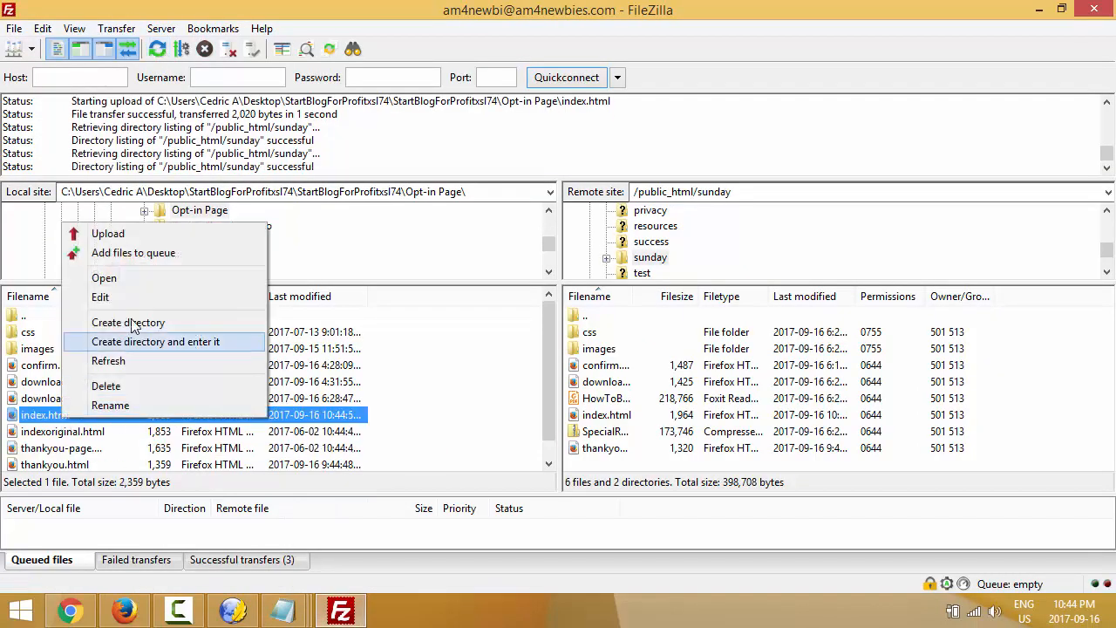
pyautogui.click(149, 235)
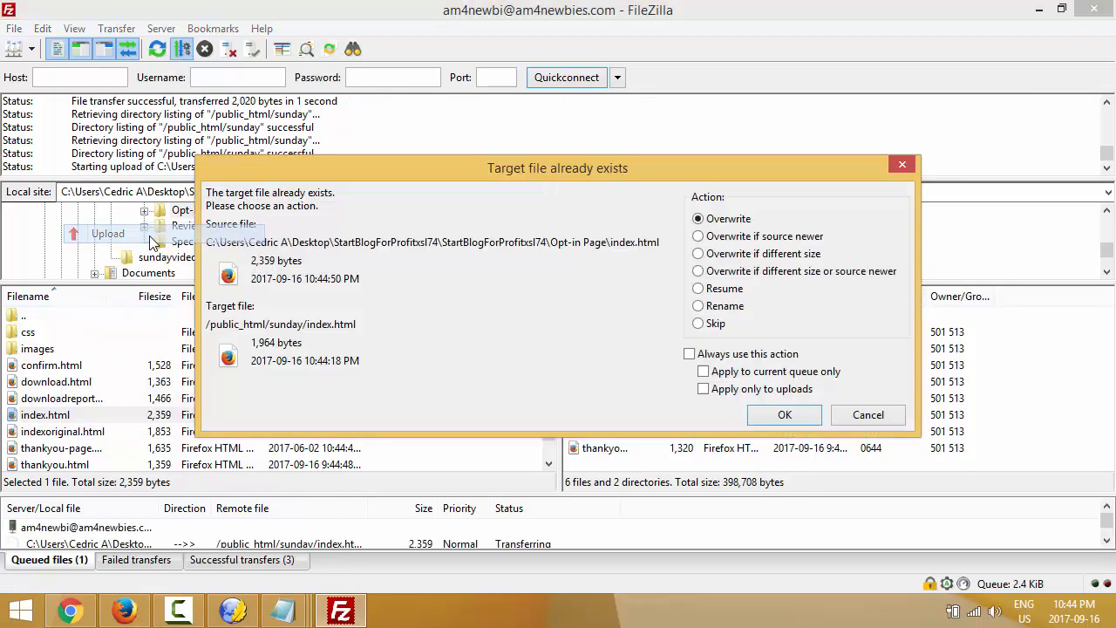
pyautogui.click(785, 415)
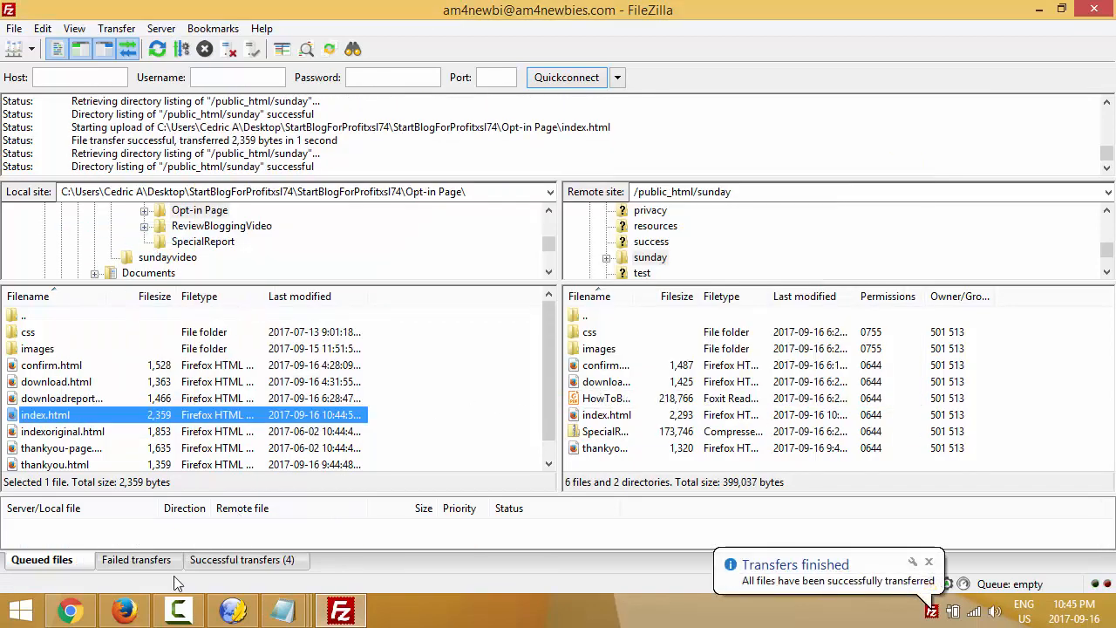
# Switch to Firefox, reload the live Claim Your Free Report page, and inspect the sign up form on it.
pyautogui.moveTo(122, 615)
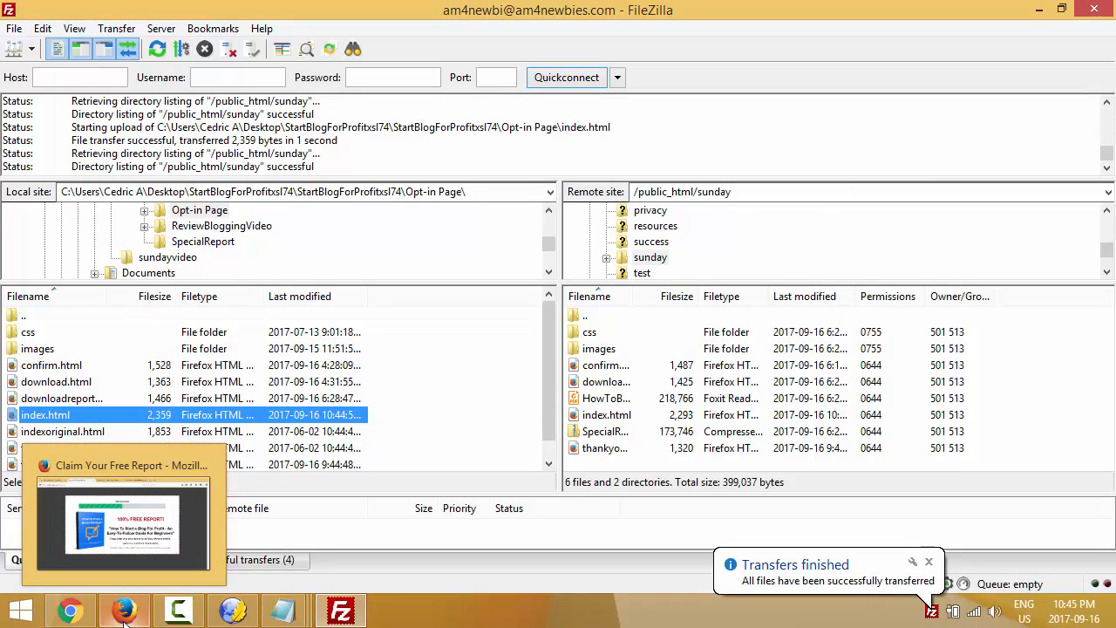
pyautogui.click(123, 614)
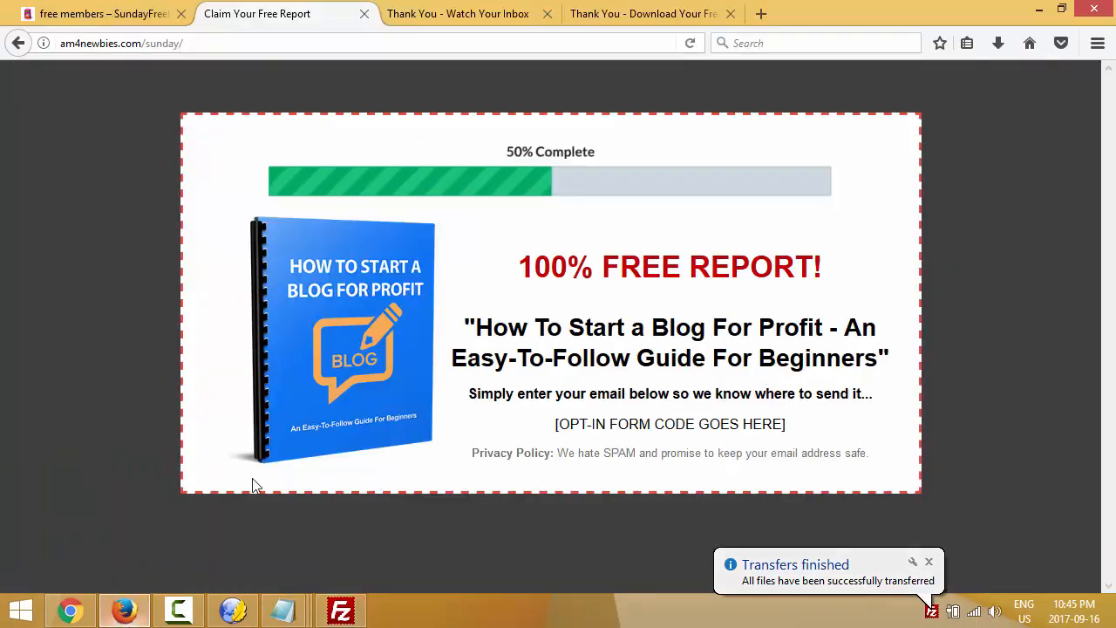
pyautogui.rightClick(426, 140)
pyautogui.click(527, 150)
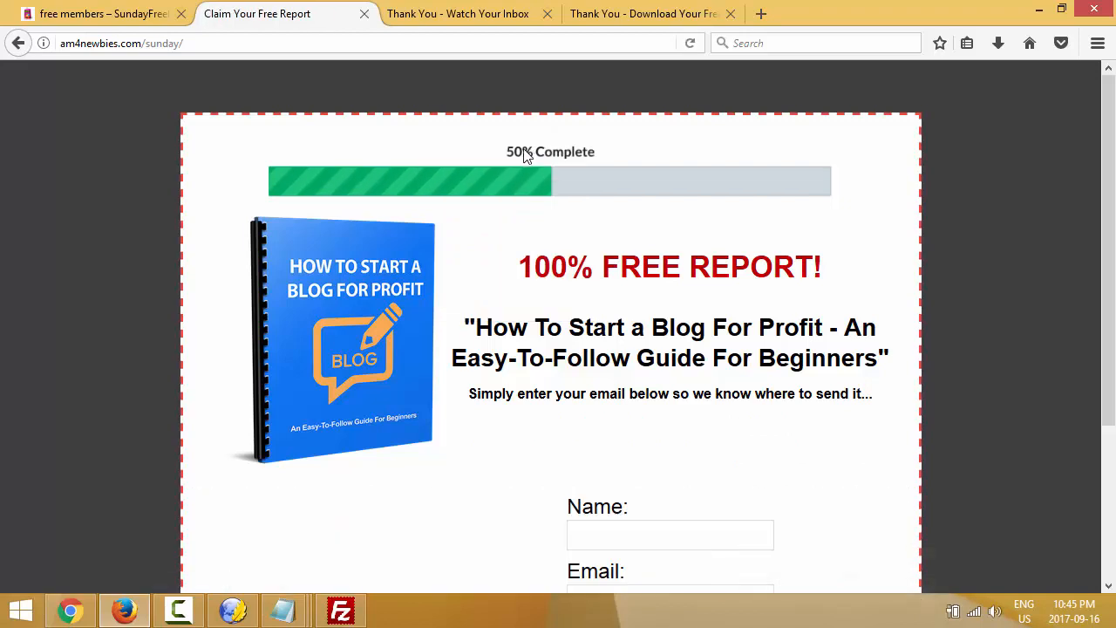
pyautogui.scroll(-3, 540, 214)
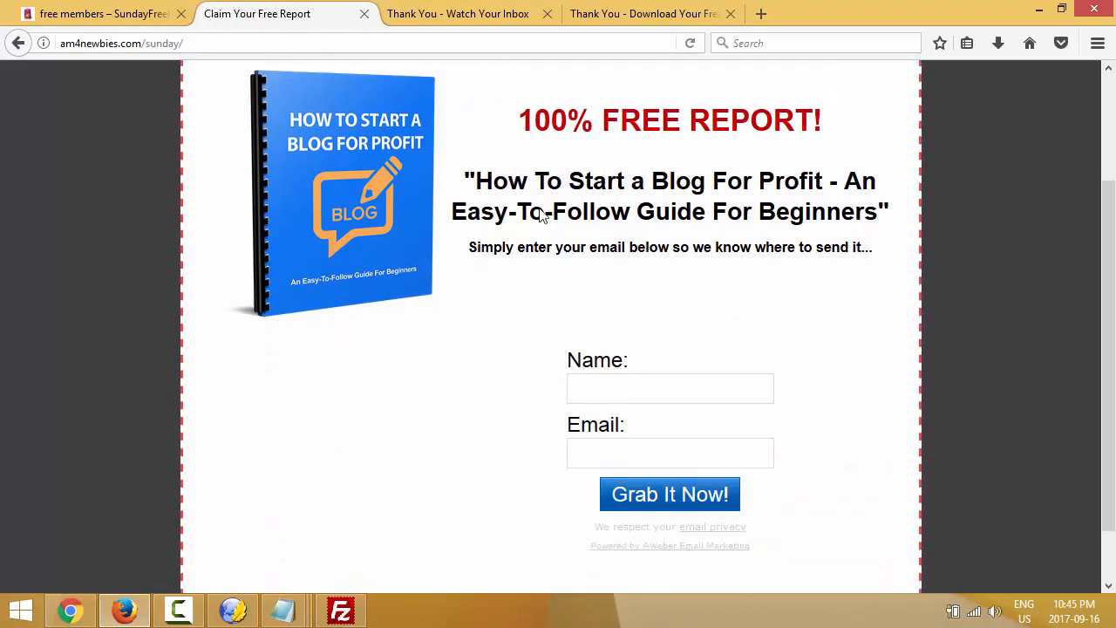
pyautogui.scroll(-1, 541, 214)
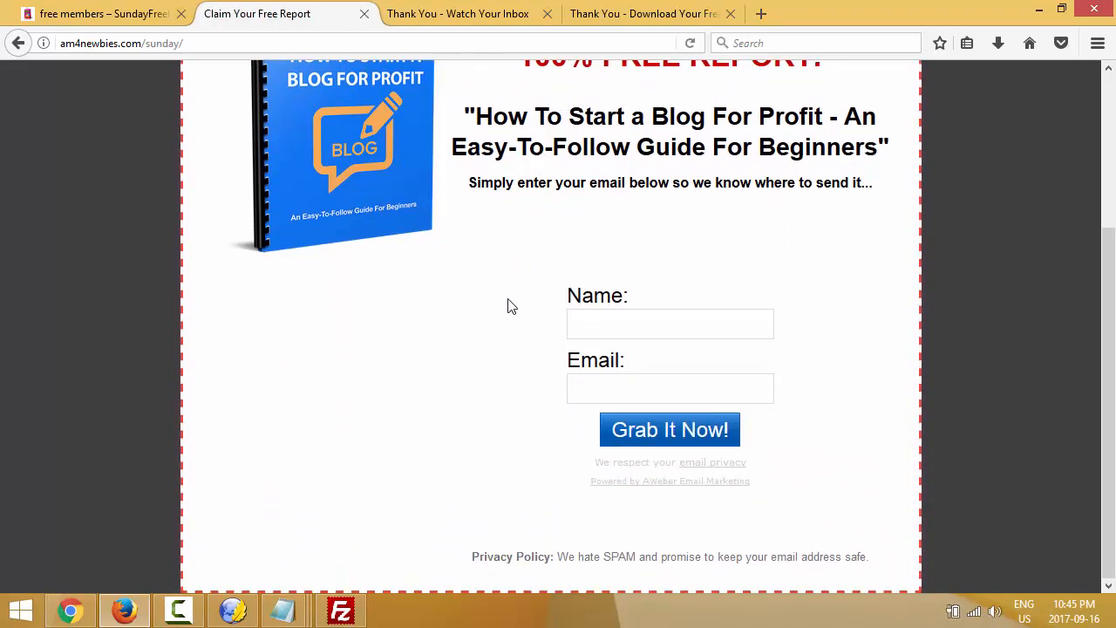
pyautogui.scroll(4, 510, 301)
pyautogui.scroll(-2, 509, 366)
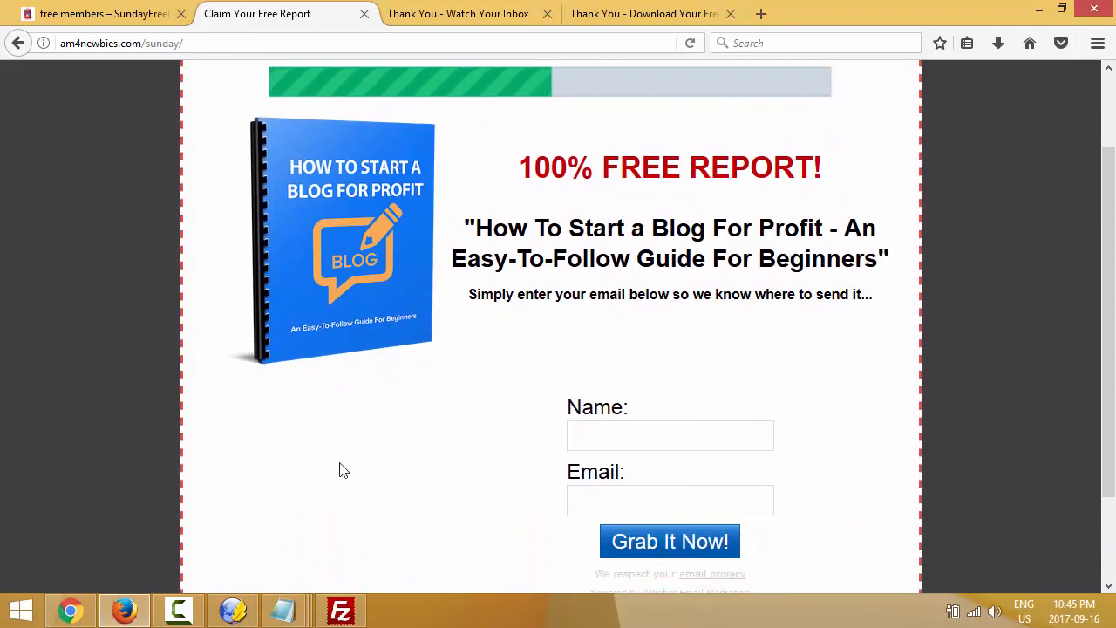
# Switch to KompoZer and review both AWeber snippet placements in the page source, then look at the page preview.
pyautogui.click(233, 610)
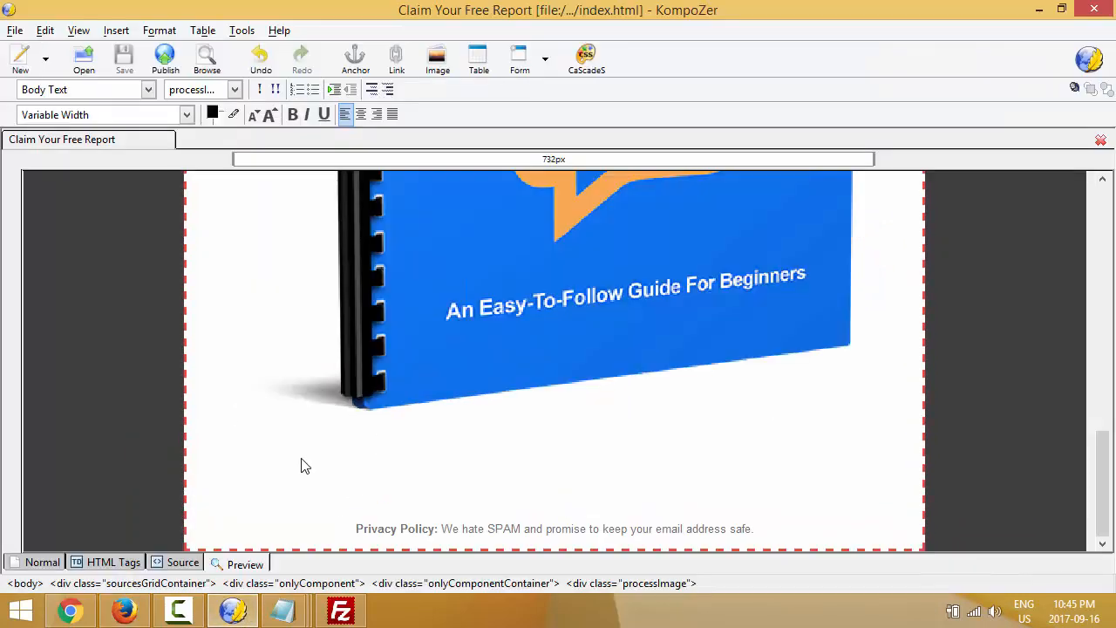
pyautogui.click(182, 564)
pyautogui.scroll(4, 395, 343)
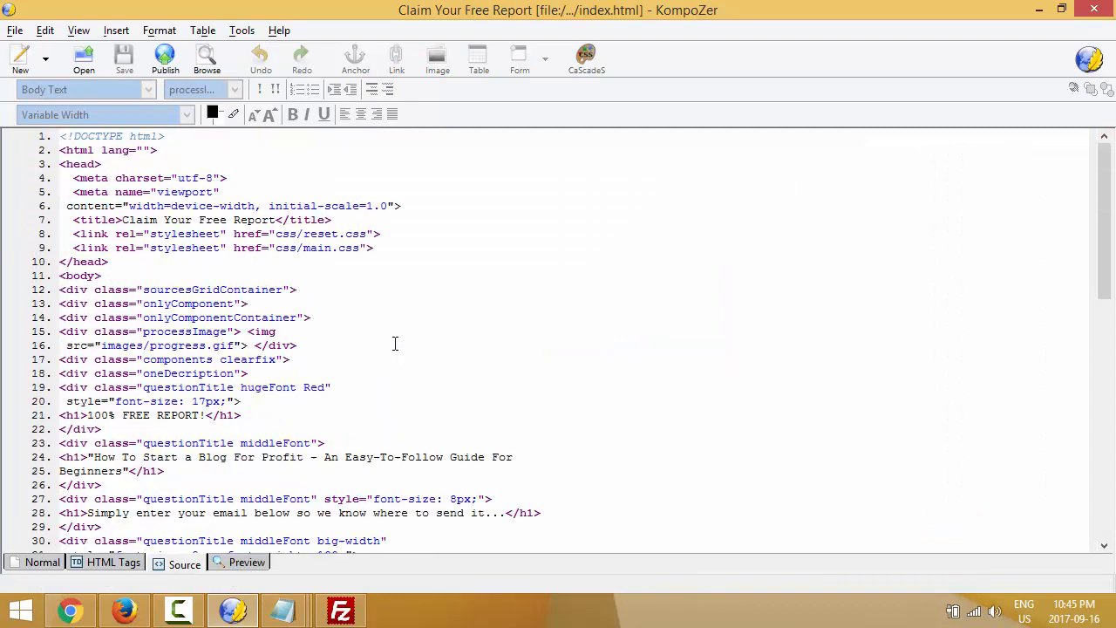
pyautogui.scroll(-6, 395, 343)
pyautogui.scroll(-2, 395, 342)
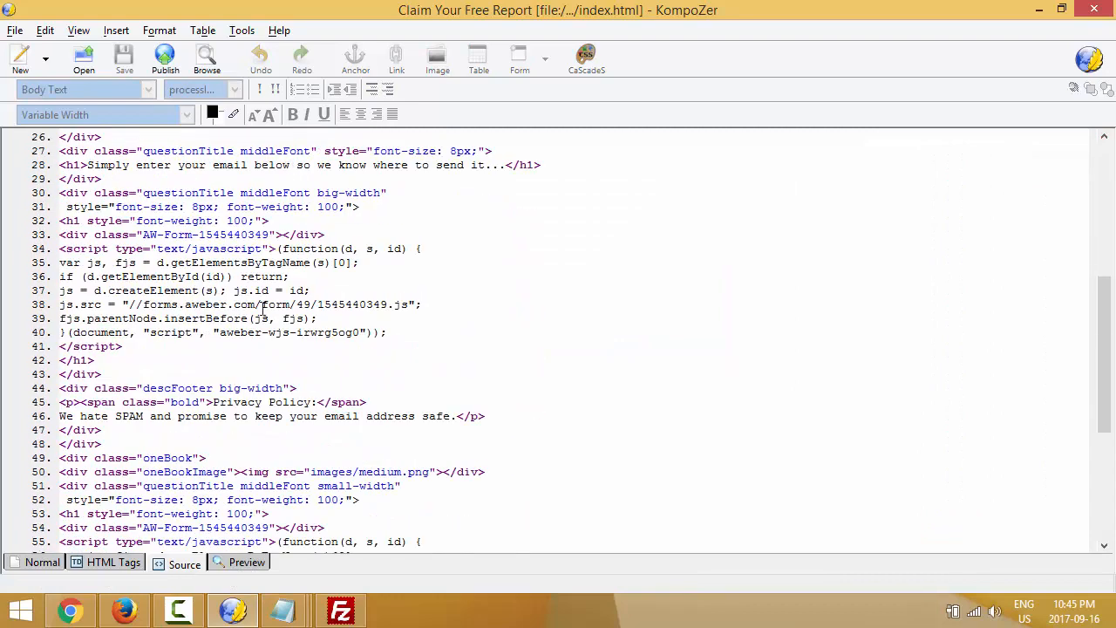
pyautogui.scroll(-3, 233, 296)
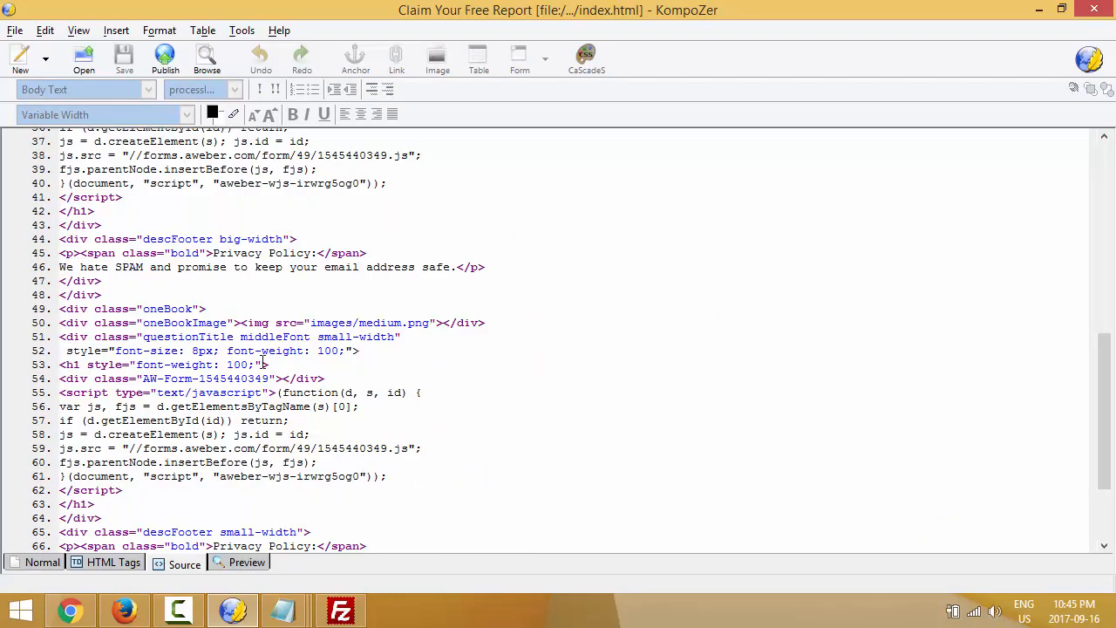
pyautogui.scroll(3, 307, 373)
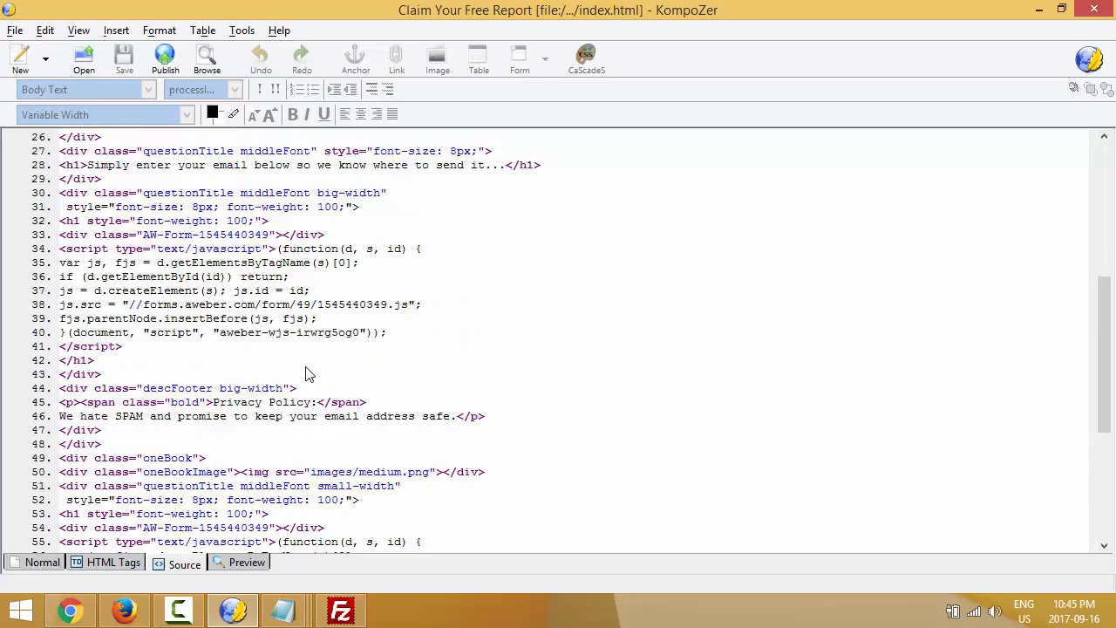
pyautogui.scroll(-2, 307, 373)
pyautogui.scroll(-3, 307, 366)
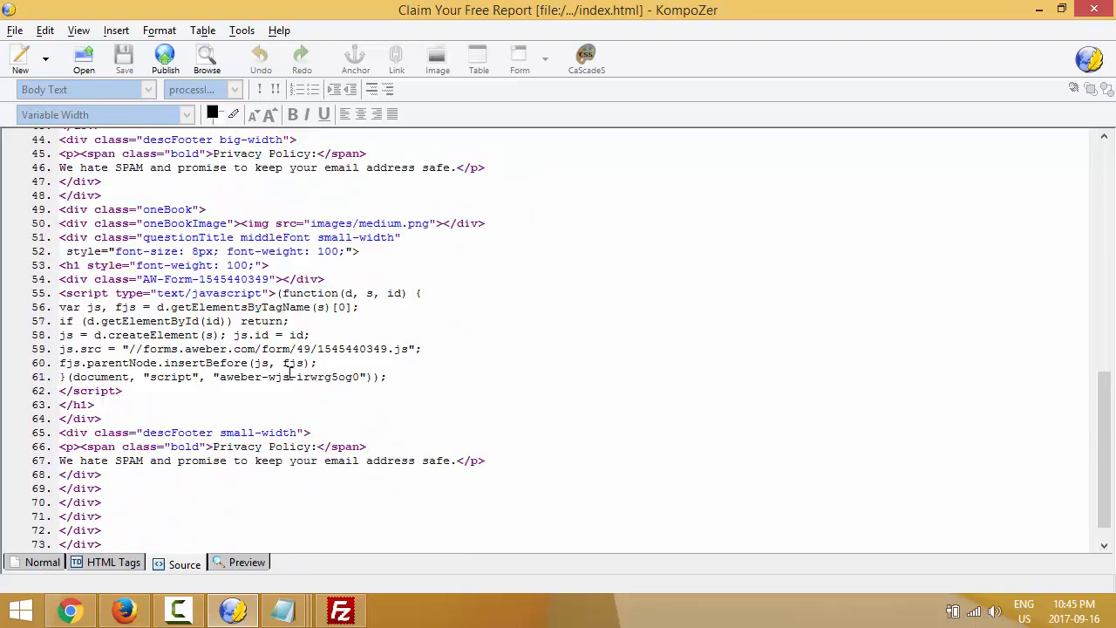
pyautogui.scroll(2, 288, 366)
pyautogui.scroll(2, 314, 261)
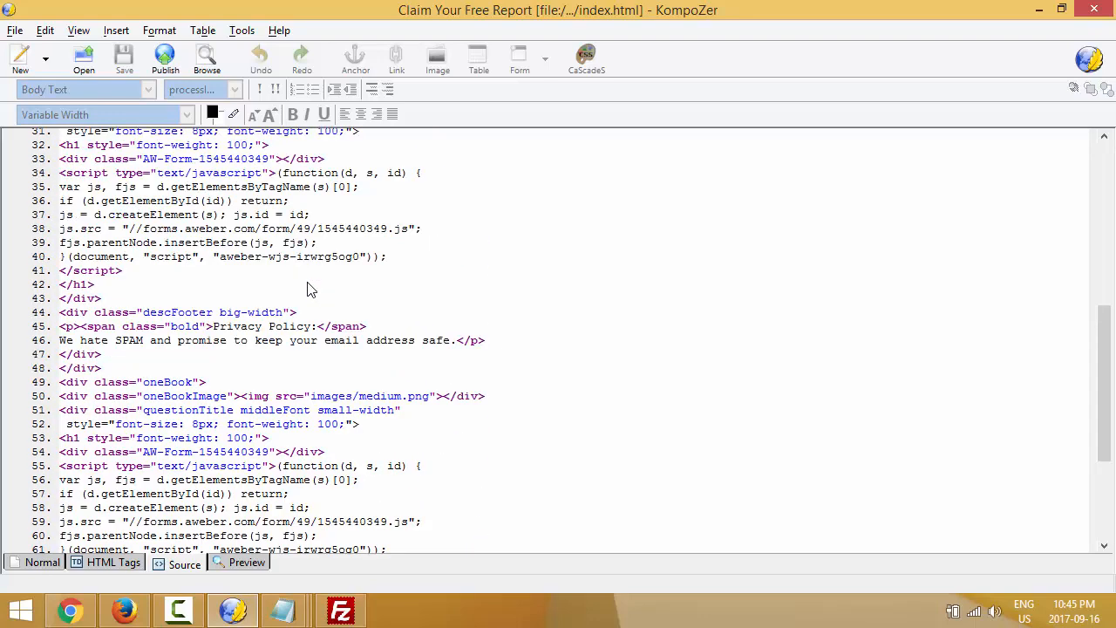
pyautogui.scroll(1, 262, 290)
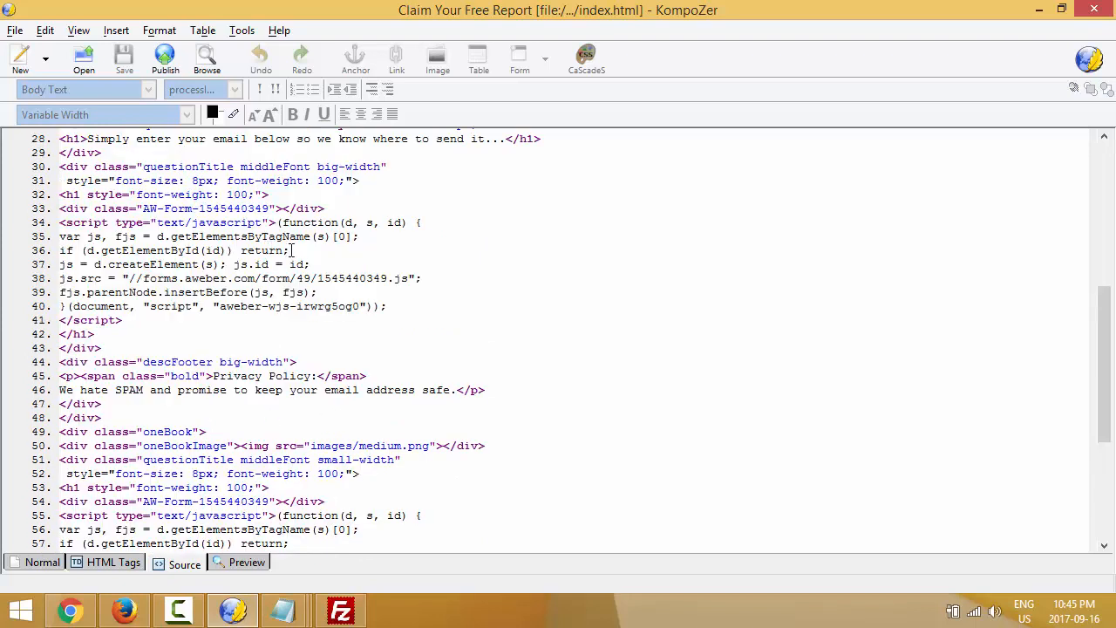
pyautogui.scroll(-2, 251, 366)
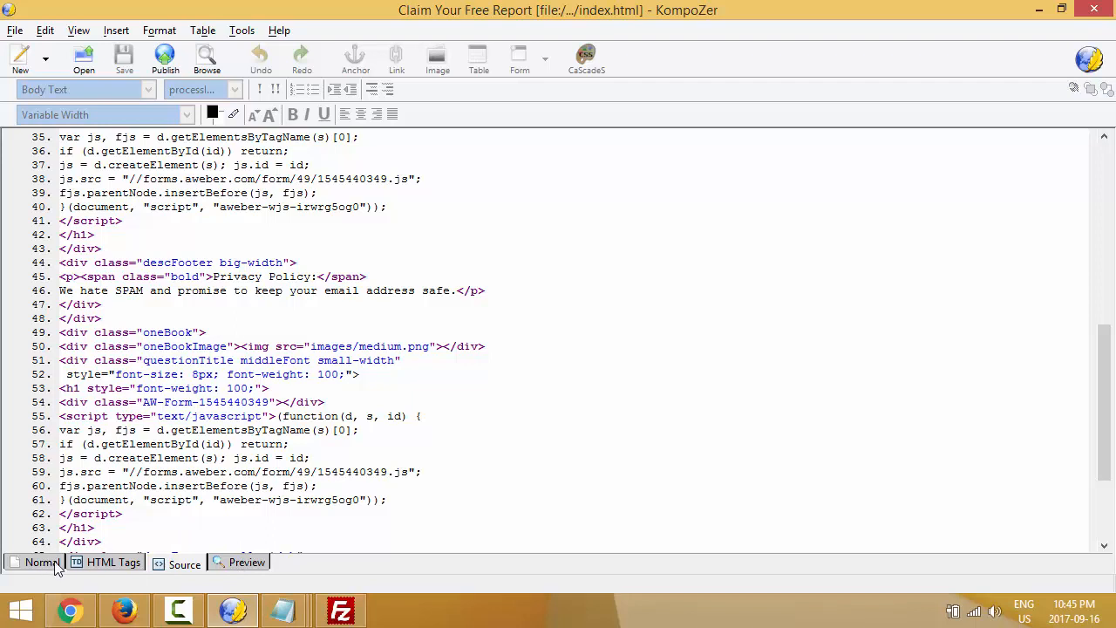
pyautogui.click(247, 563)
pyautogui.scroll(1, 435, 403)
pyautogui.scroll(-1, 435, 403)
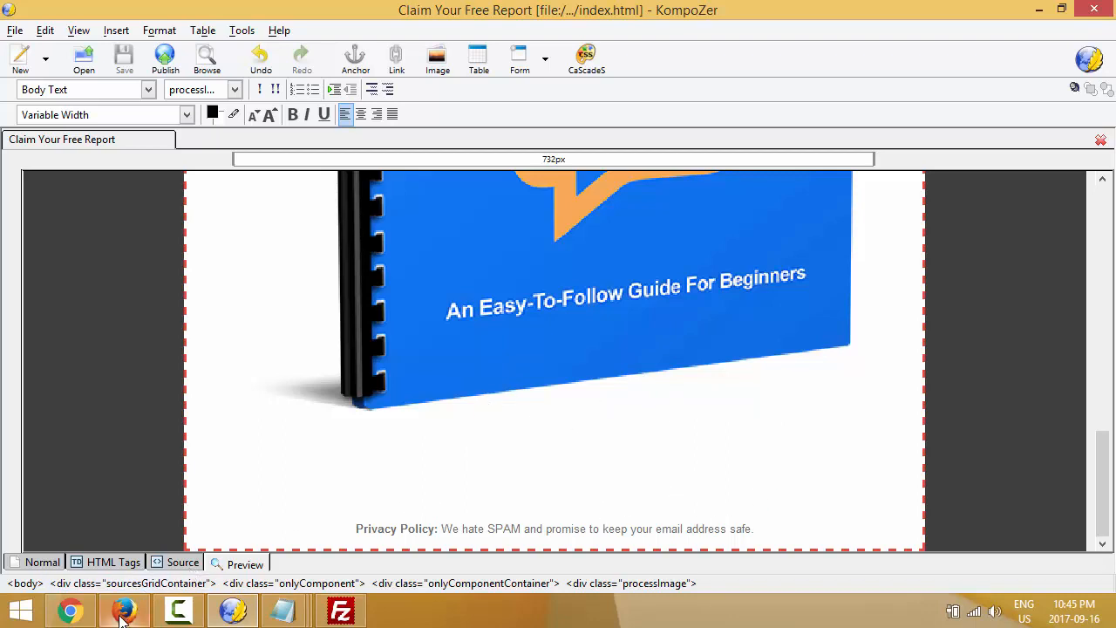
# Return to Firefox and examine the spacing above the sign up form on the live opt-in page.
pyautogui.moveTo(122, 619)
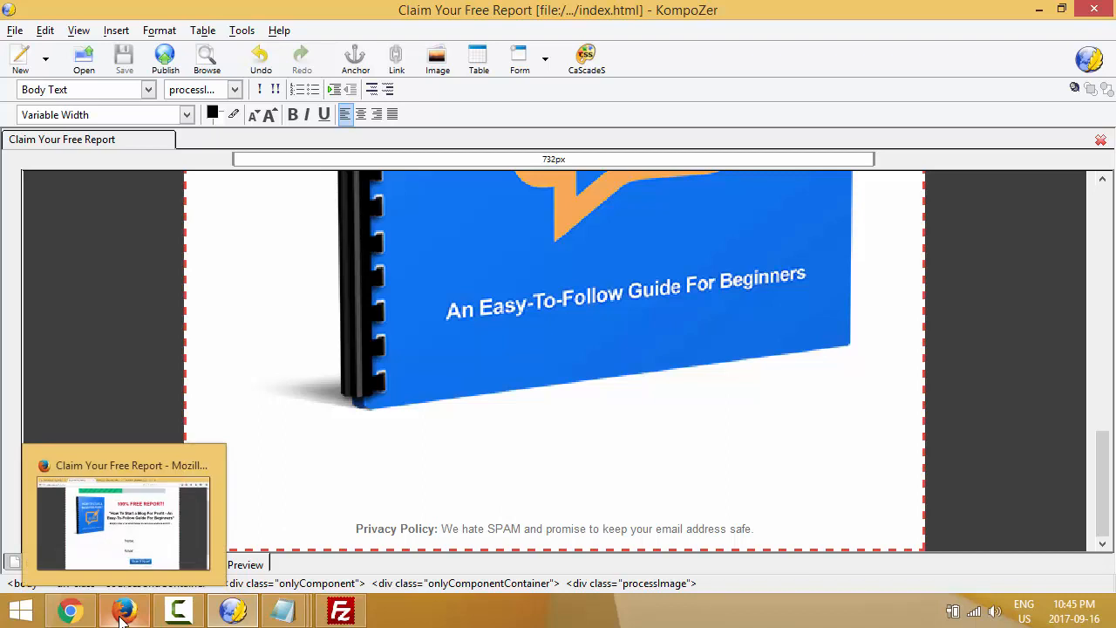
pyautogui.click(122, 619)
pyautogui.scroll(2, 526, 343)
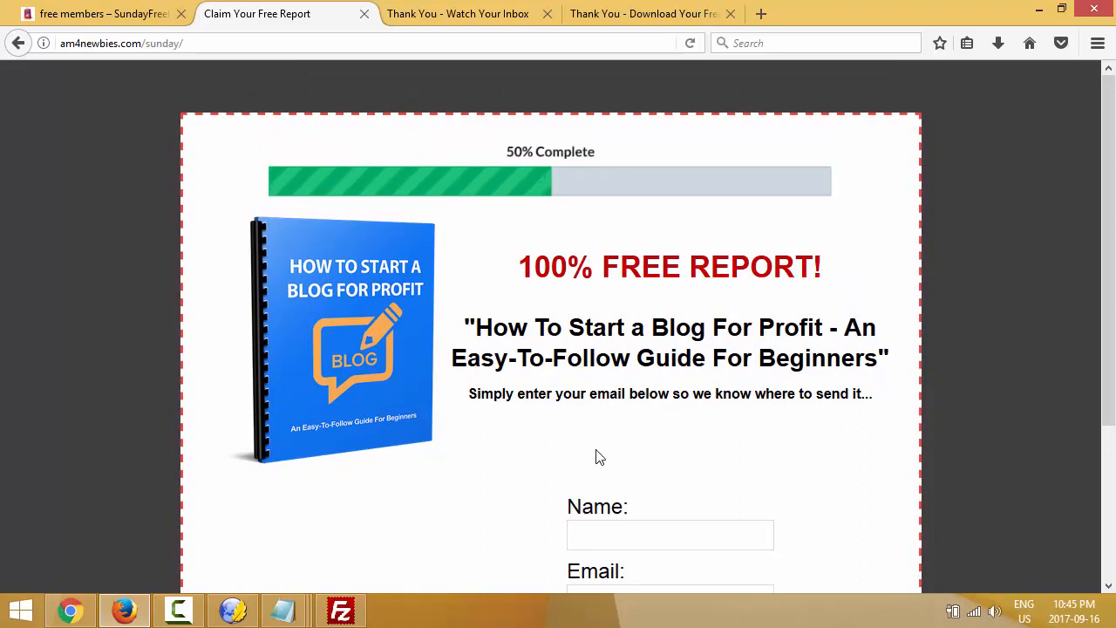
# Switch to Chrome, open the Design stage of the AWeber sign up form, and remove the form's empty header.
pyautogui.click(71, 612)
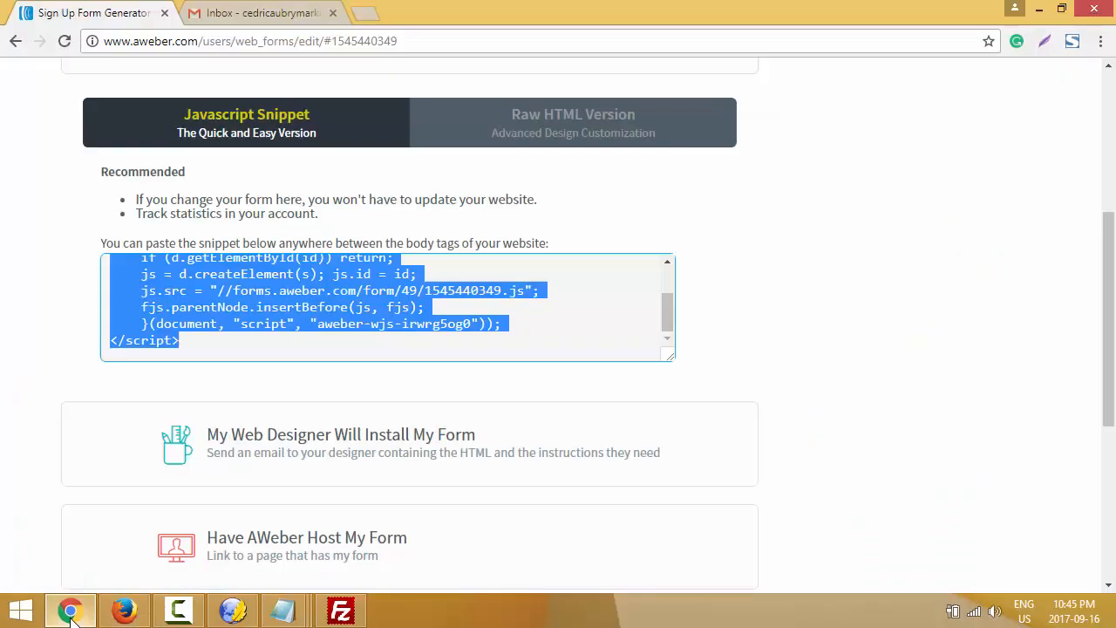
pyautogui.scroll(-2, 286, 353)
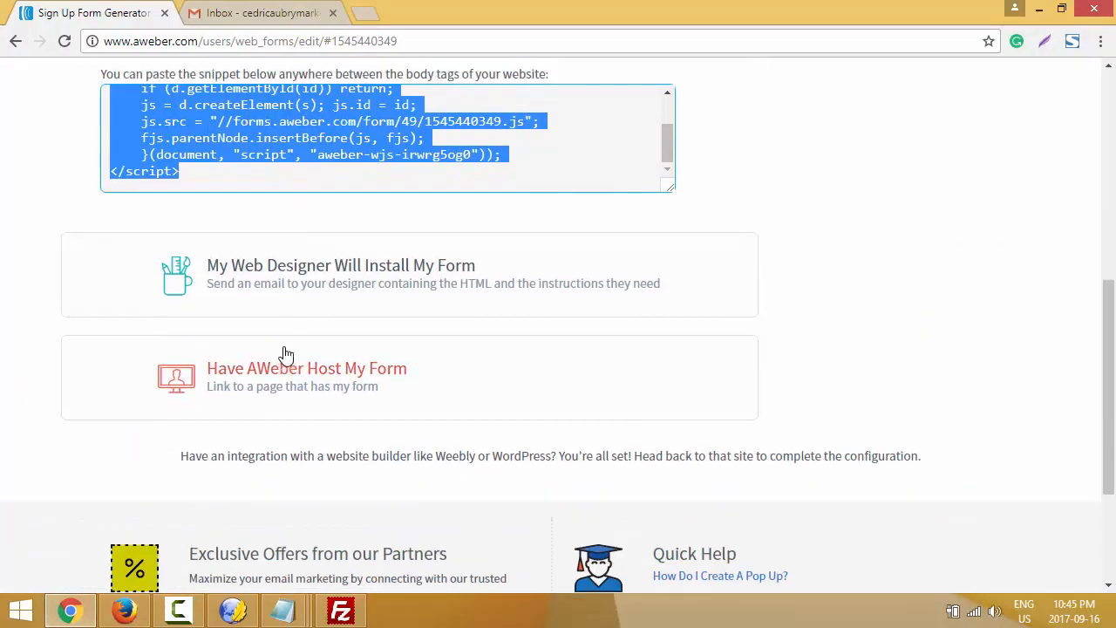
pyautogui.scroll(6, 286, 354)
pyautogui.scroll(-1, 286, 353)
pyautogui.scroll(-1, 286, 353)
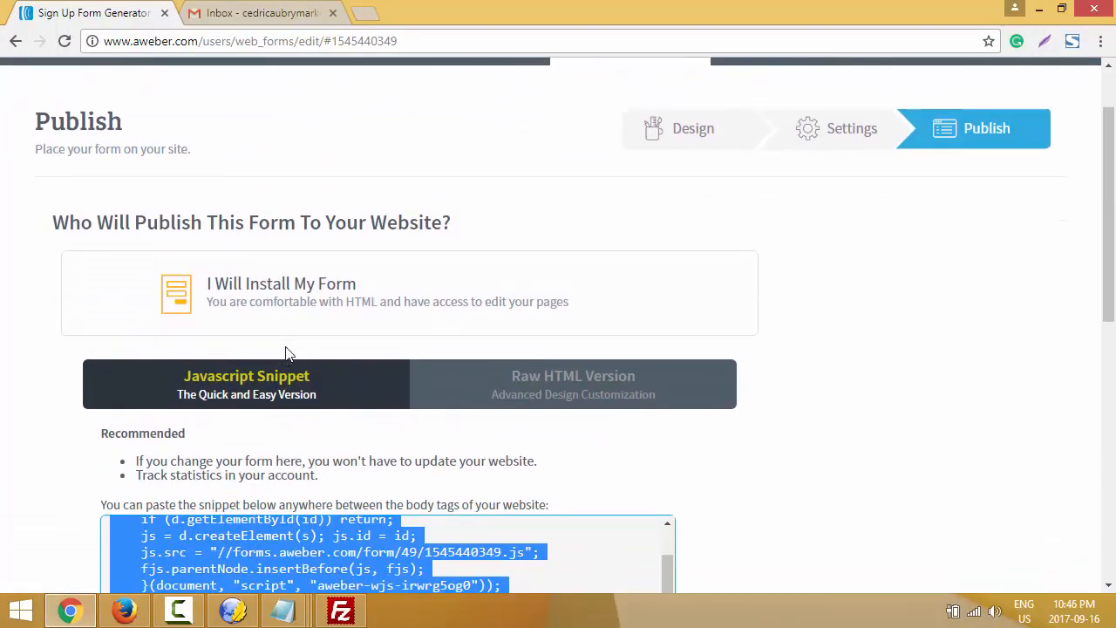
pyautogui.click(710, 135)
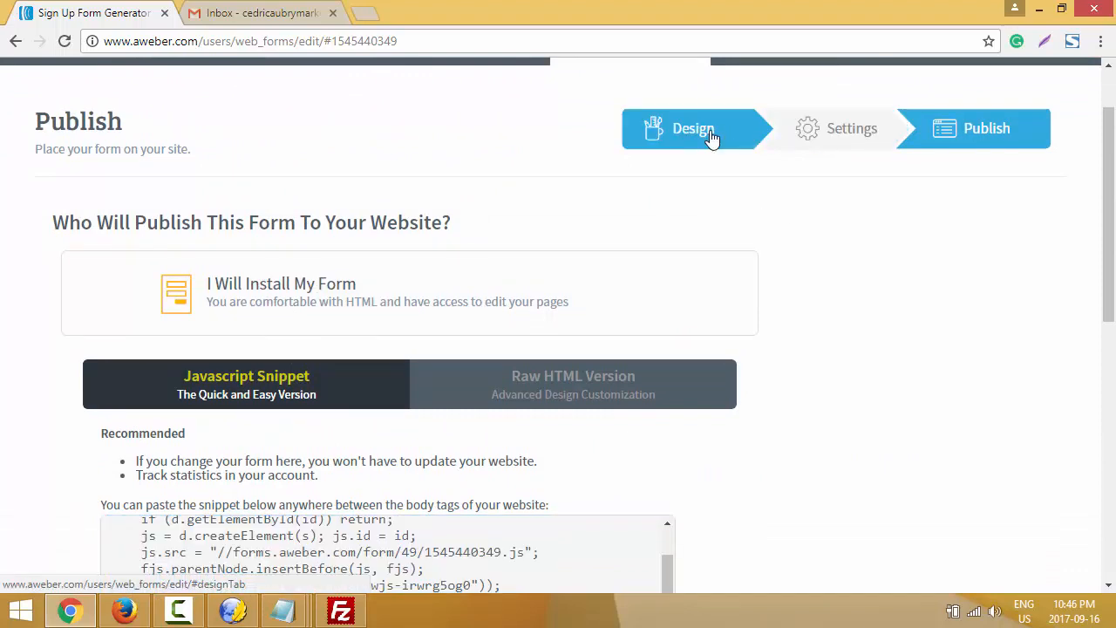
pyautogui.scroll(-4, 711, 138)
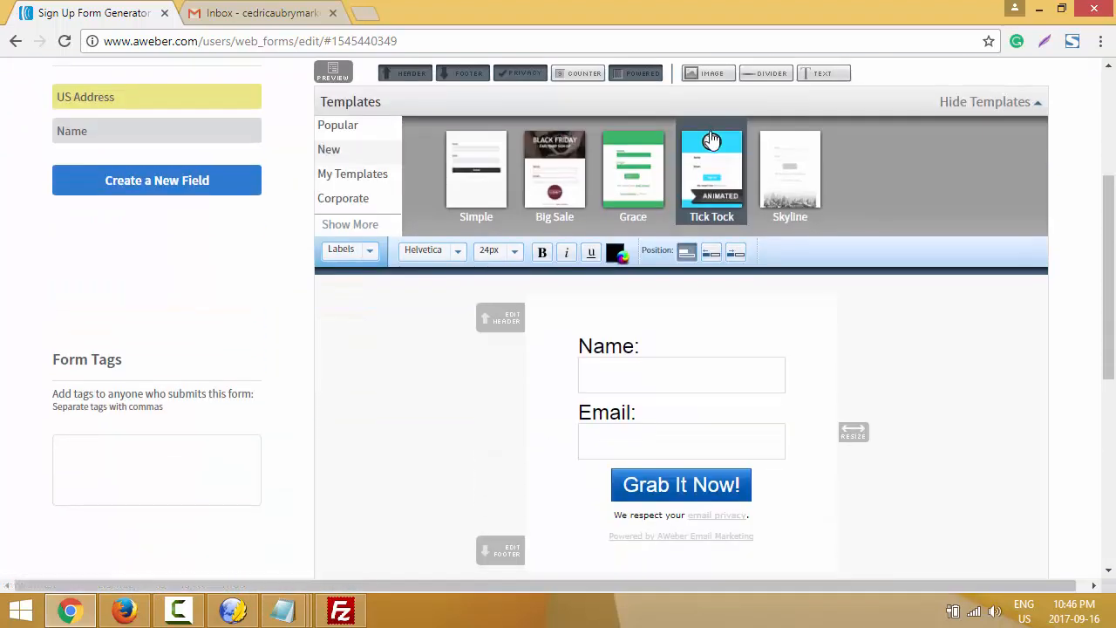
pyautogui.scroll(1, 611, 144)
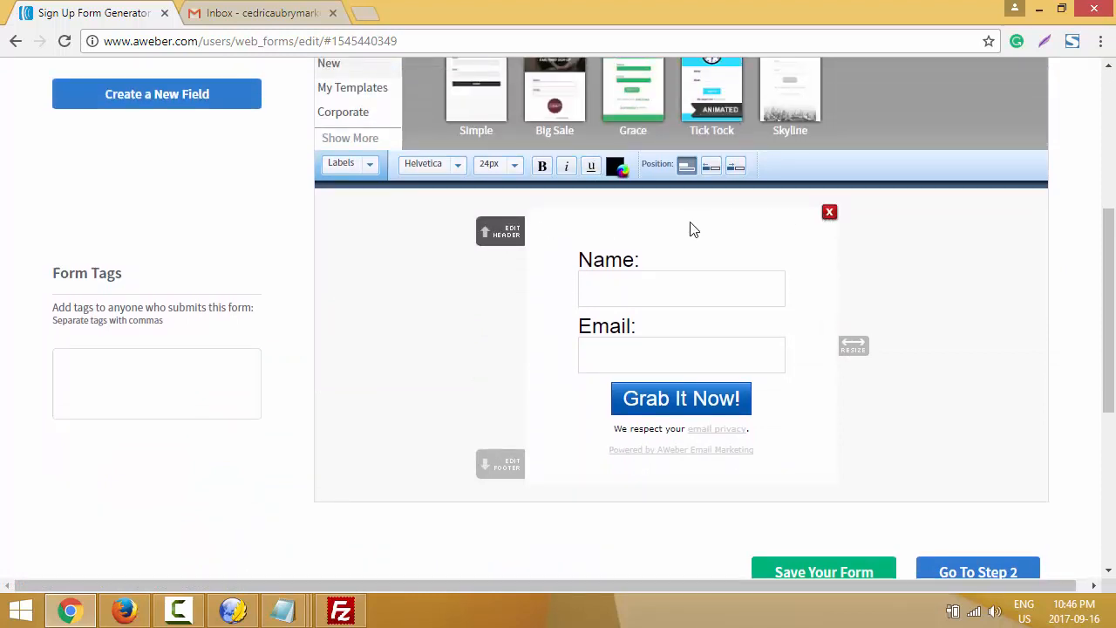
pyautogui.click(829, 214)
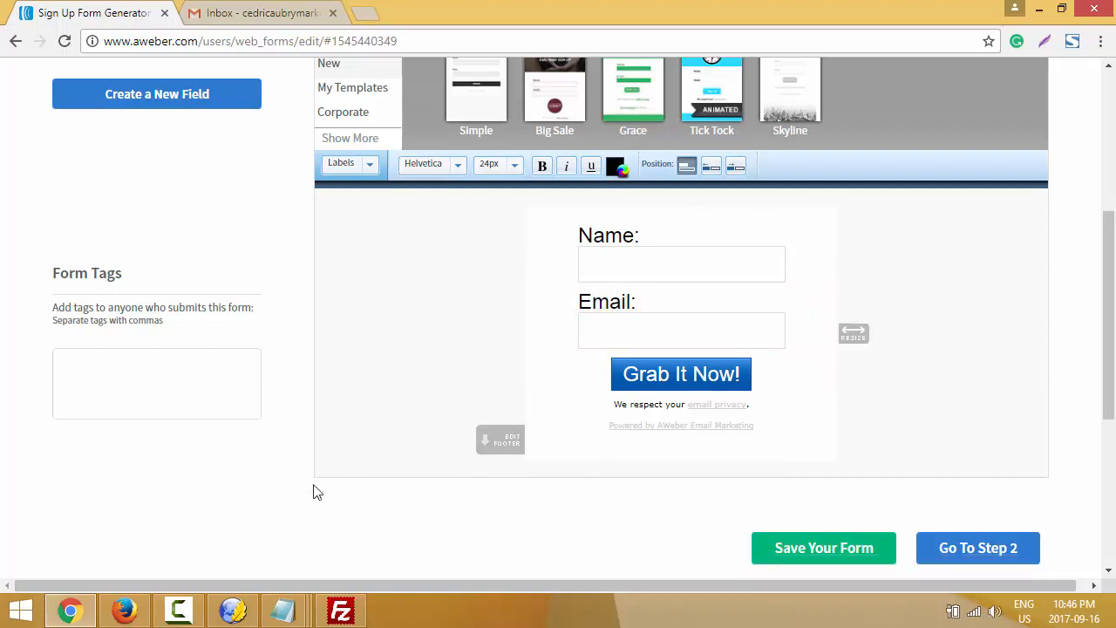
# Compare the sign up form on the live page in Firefox with the AWeber form design in Chrome.
pyautogui.click(116, 605)
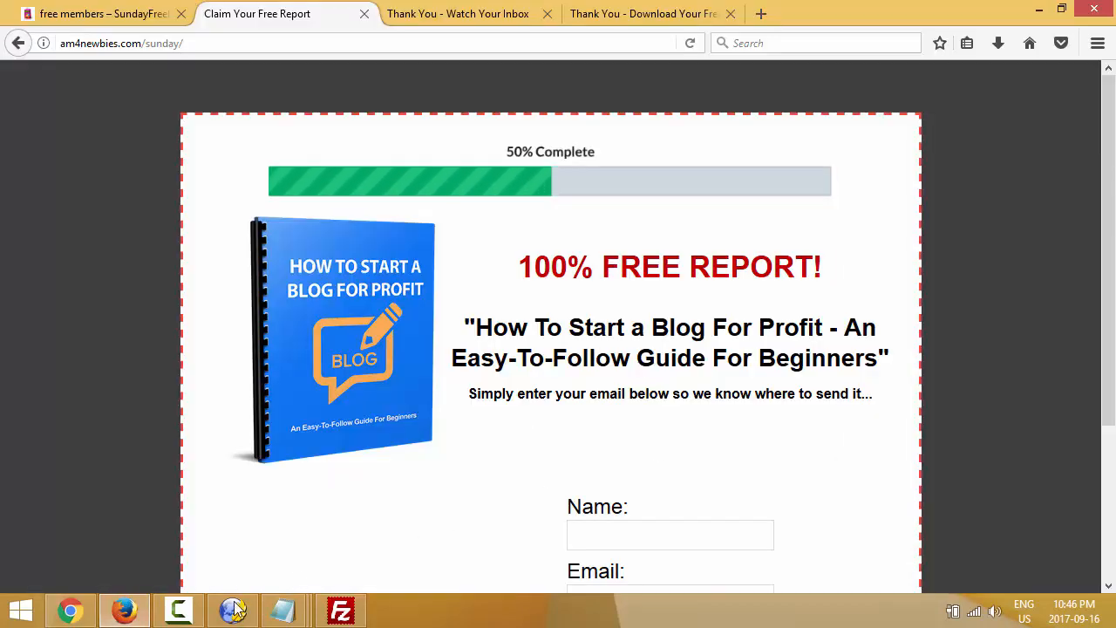
pyautogui.click(69, 610)
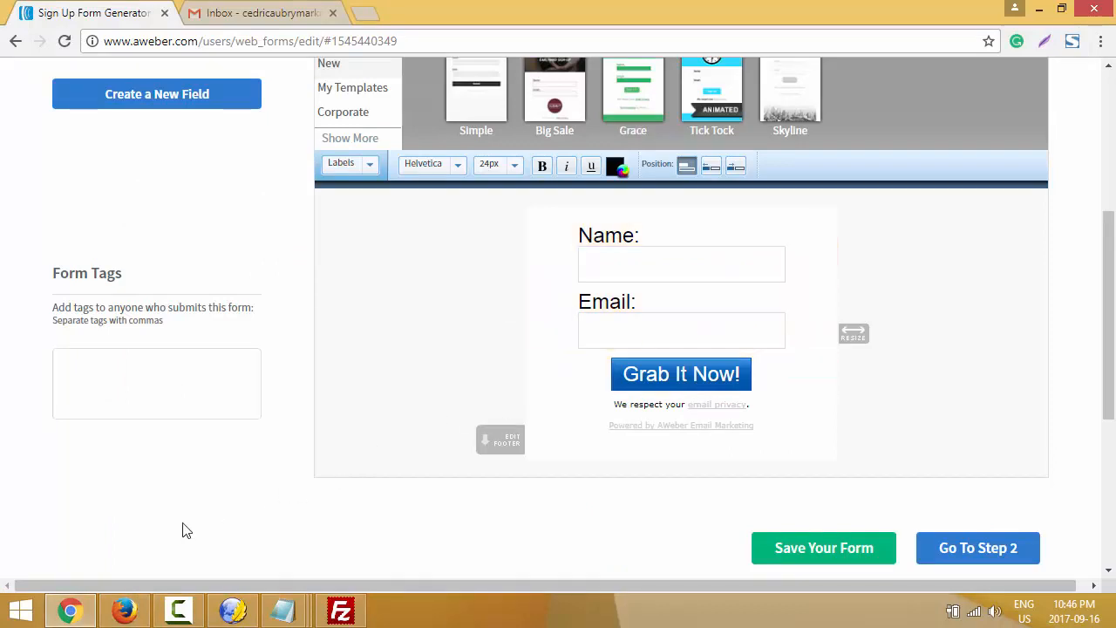
pyautogui.click(123, 610)
pyautogui.scroll(-3, 768, 301)
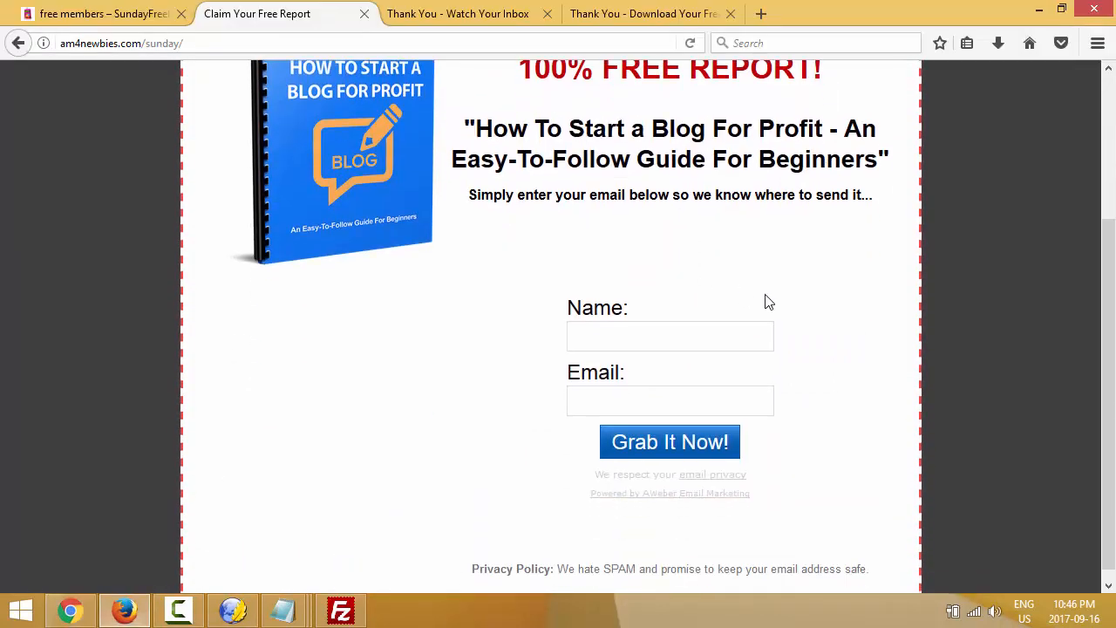
pyautogui.scroll(-1, 650, 432)
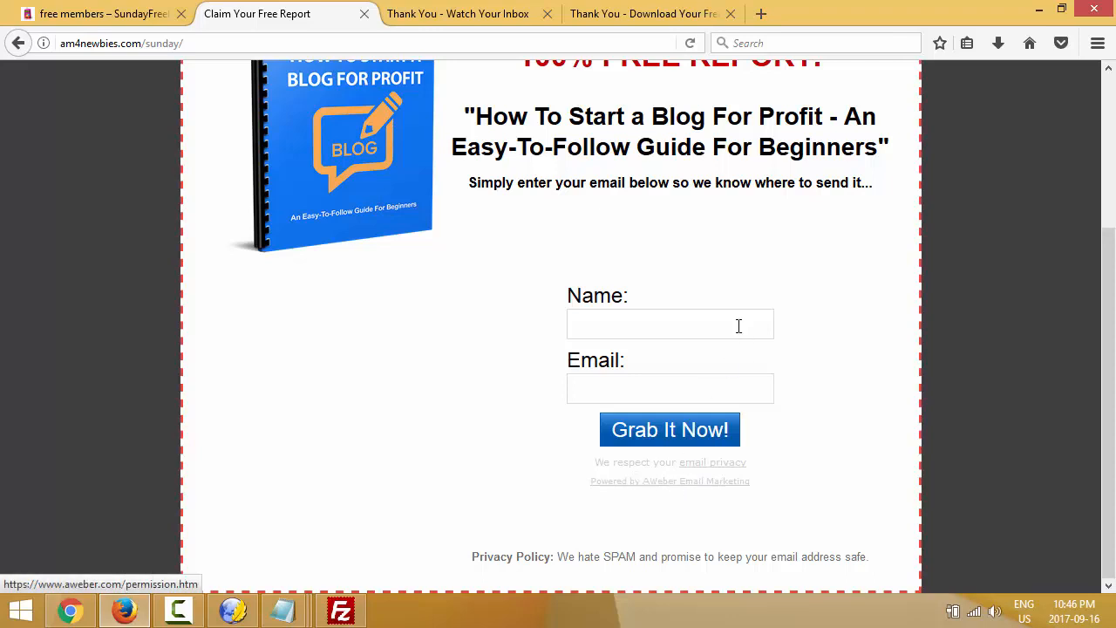
pyautogui.click(70, 610)
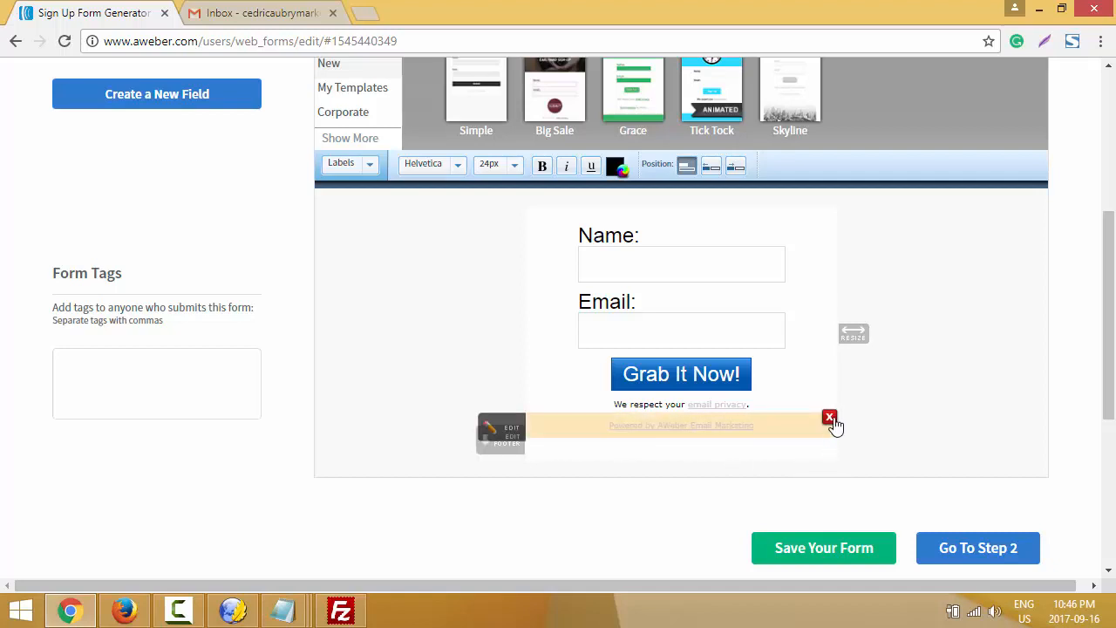
# Remove the AWeber credit line and empty footer from the sign up form, and save the form with a slightly narrower width.
pyautogui.click(831, 419)
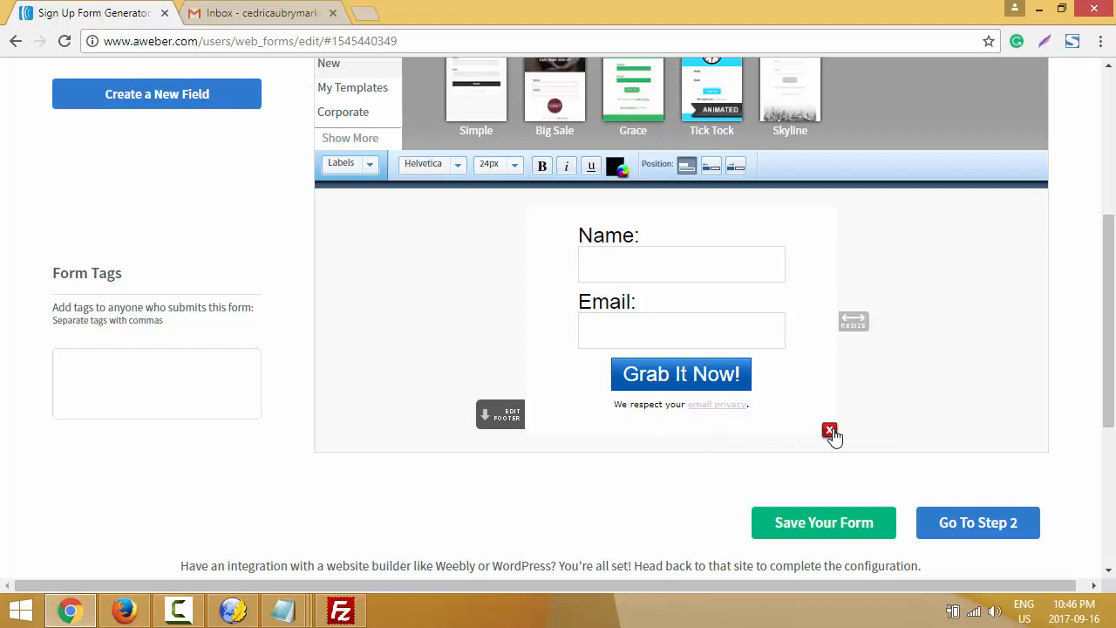
pyautogui.click(831, 432)
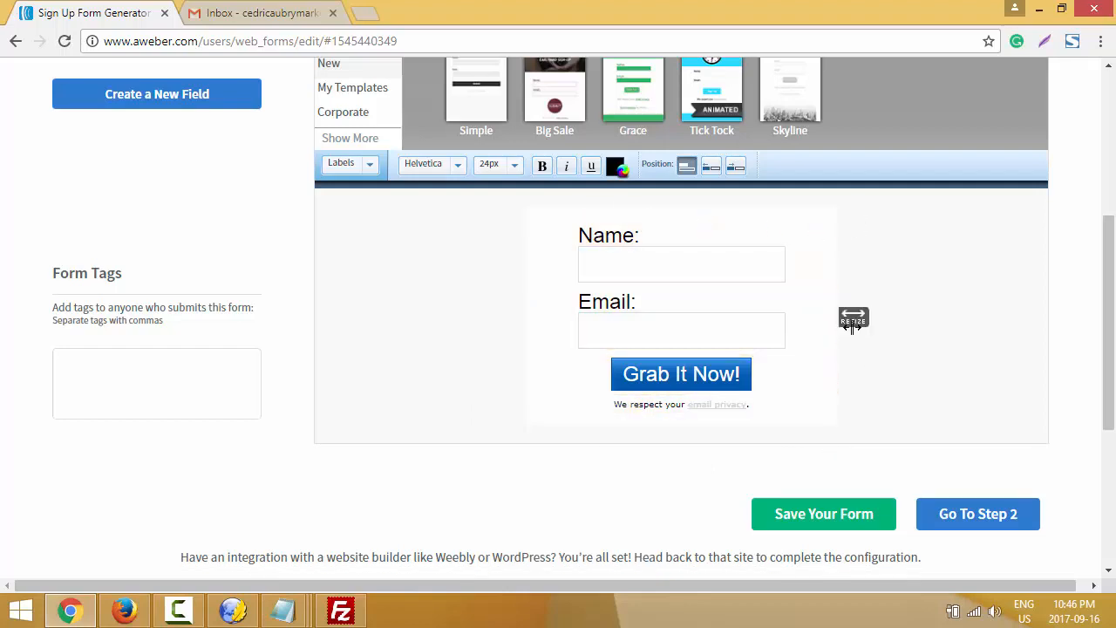
pyautogui.moveTo(850, 318); pyautogui.dragTo(827, 321)
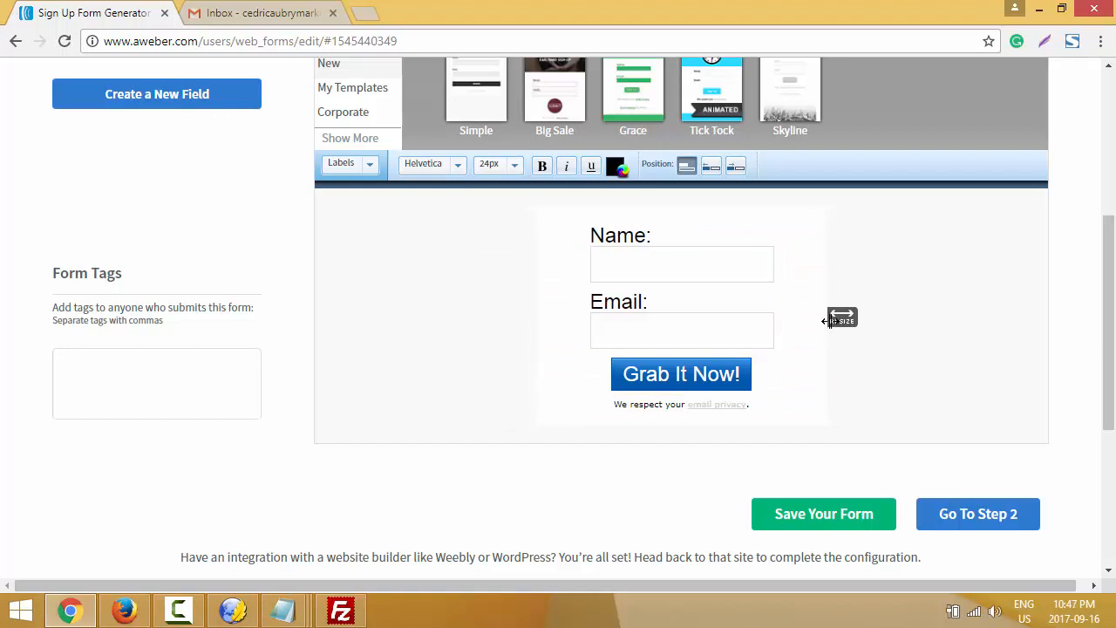
pyautogui.click(827, 516)
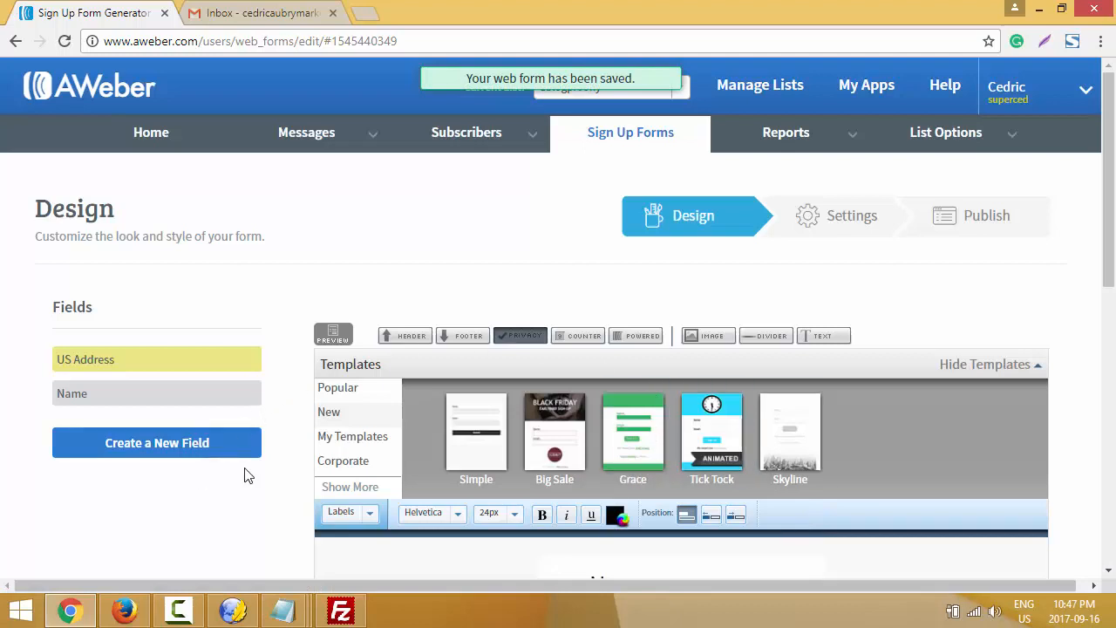
# Switch to Firefox, reload the live opt-in page, and check the form's spacing and lower part.
pyautogui.click(124, 612)
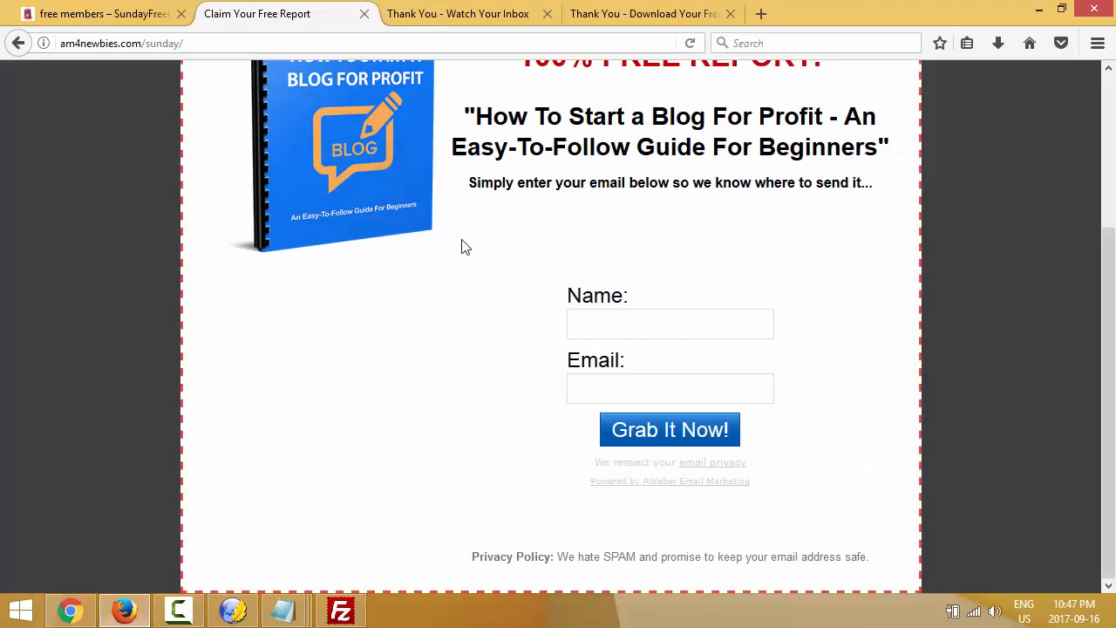
pyautogui.rightClick(534, 212)
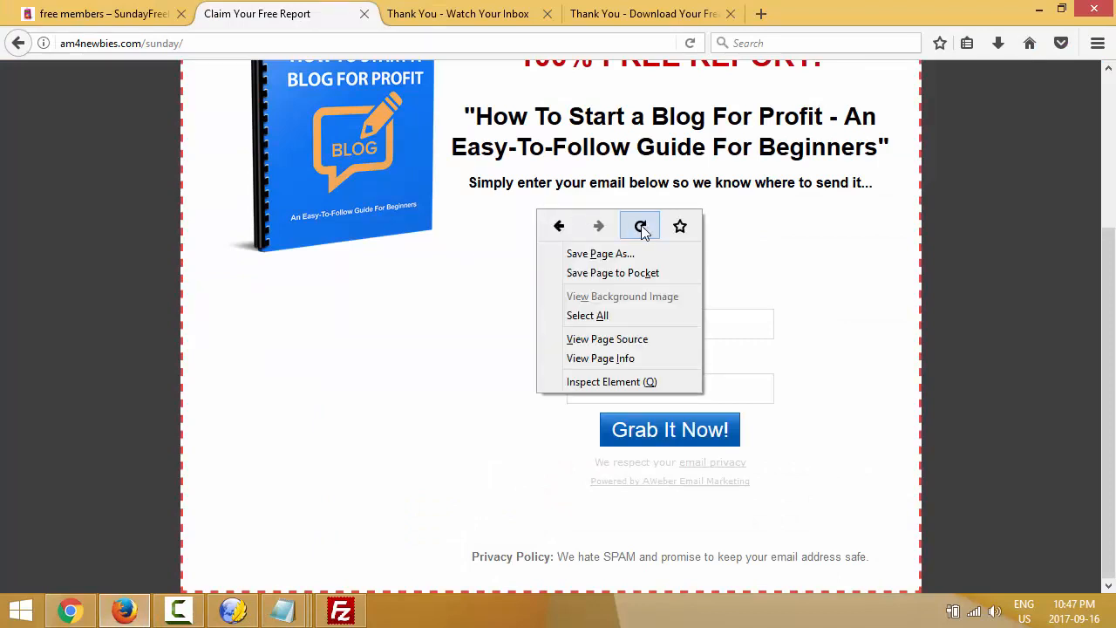
pyautogui.click(640, 226)
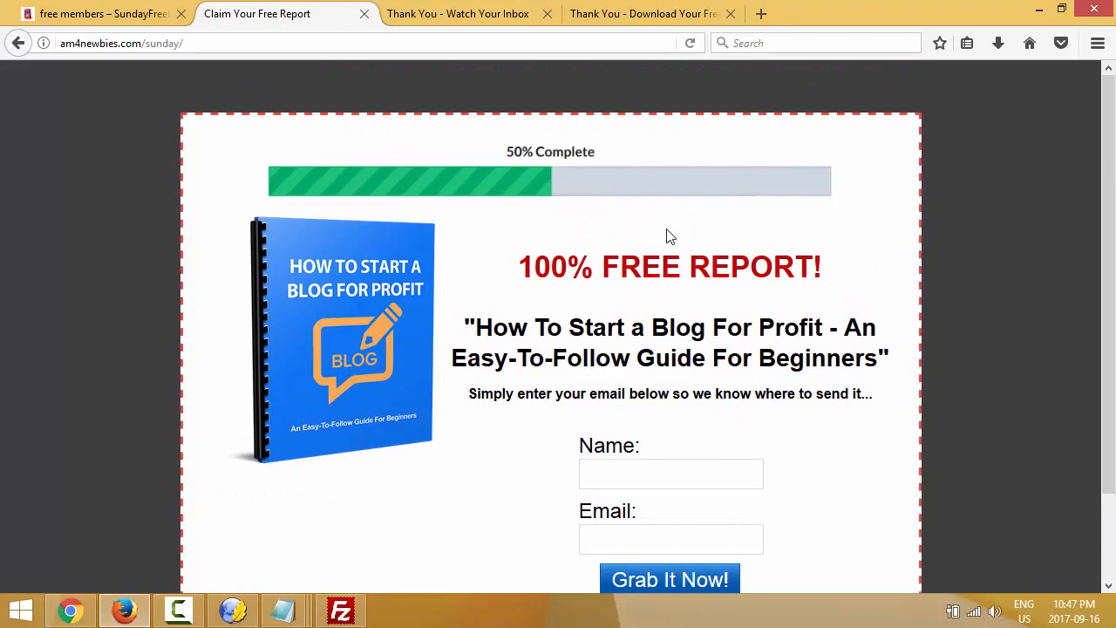
pyautogui.scroll(-2, 661, 234)
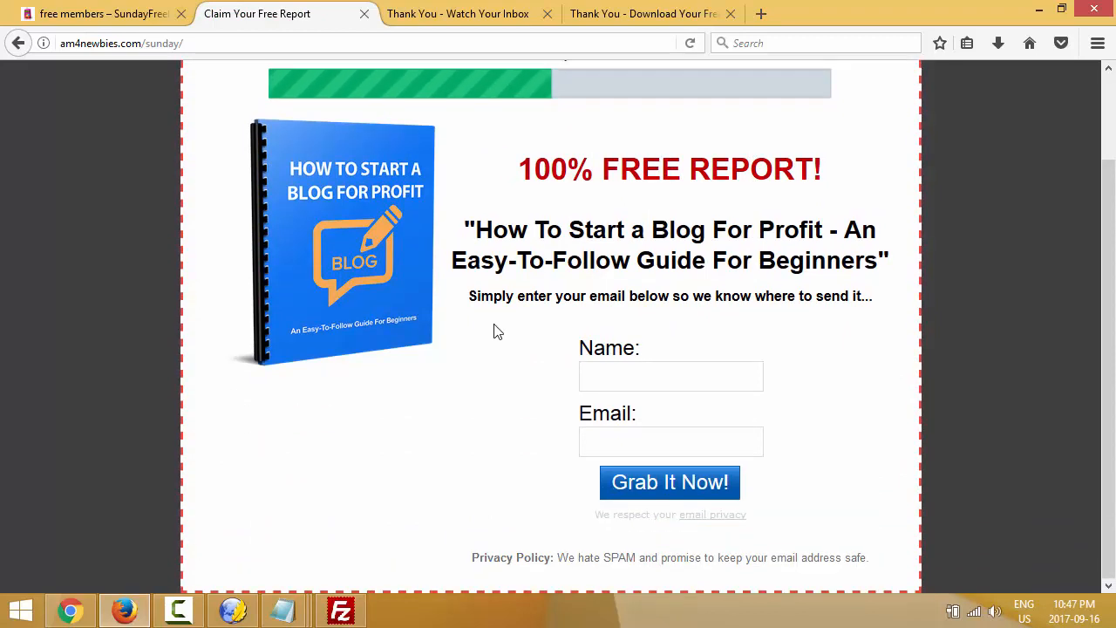
# Switch to KompoZer and review the AWeber snippet in the source of index.html, then return to its preview.
pyautogui.click(236, 612)
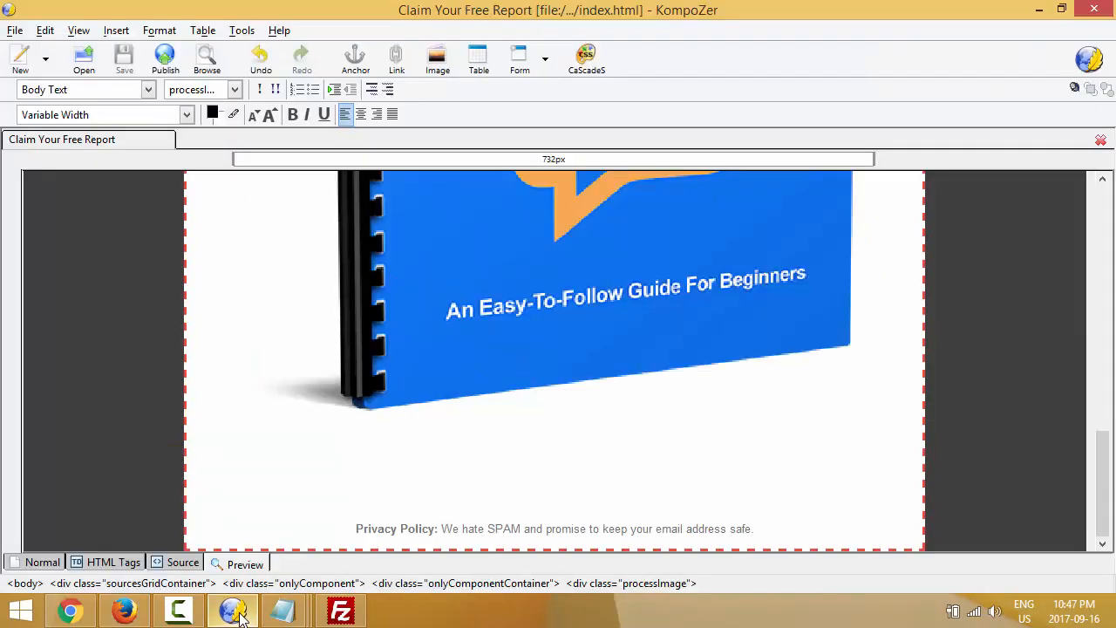
pyautogui.click(183, 563)
pyautogui.scroll(-1, 316, 404)
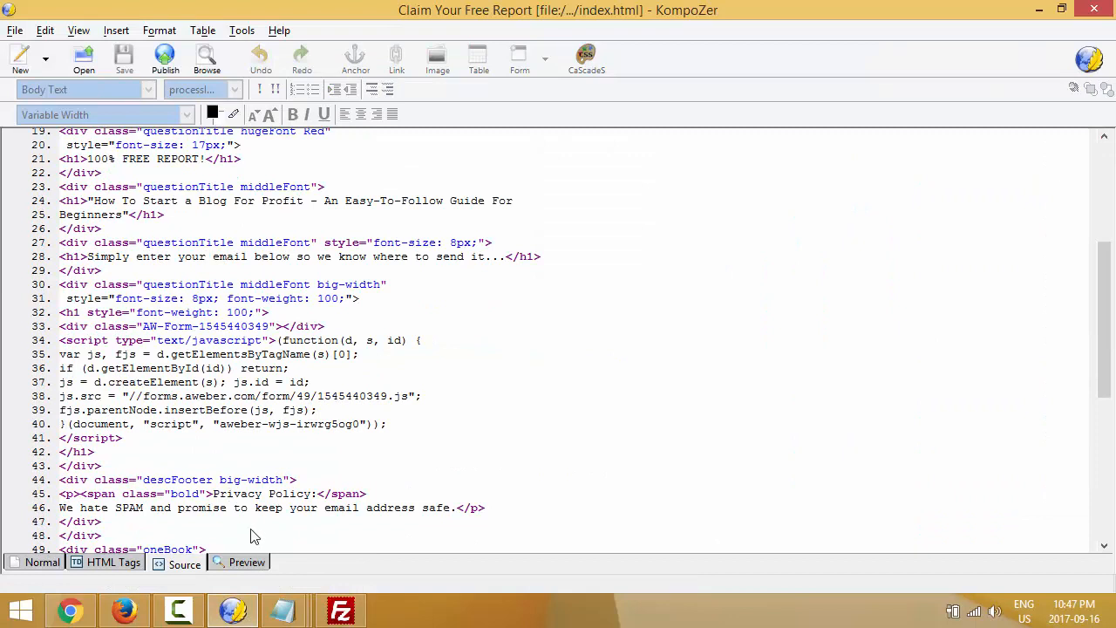
pyautogui.click(249, 565)
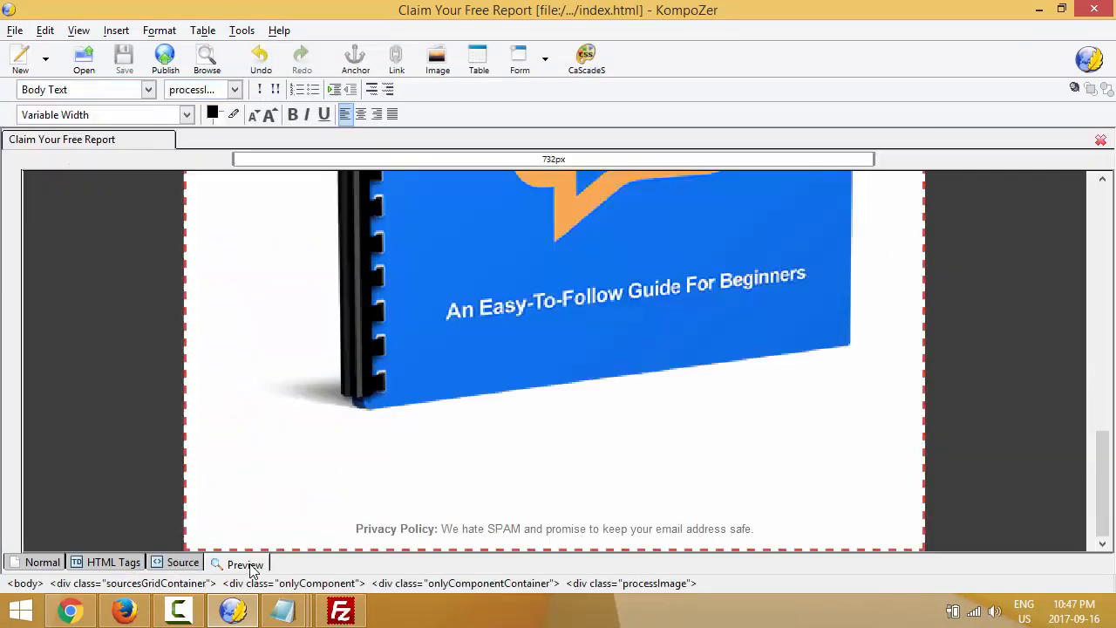
# Close index.html and open indexoriginal.html from the Opt-in Page folder.
pyautogui.click(1100, 141)
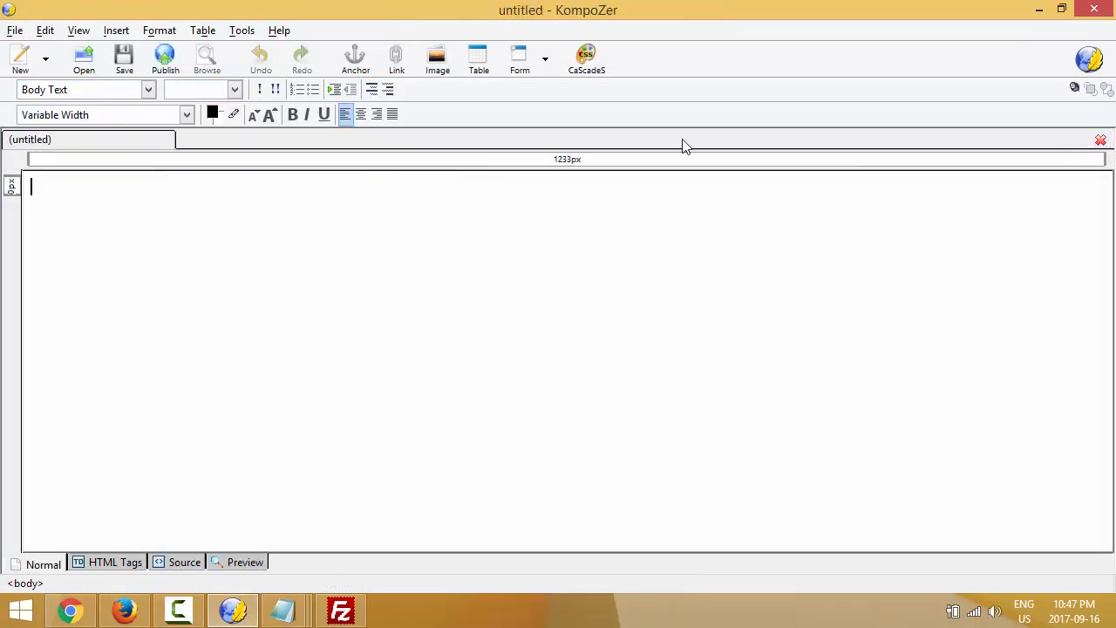
pyautogui.click(88, 66)
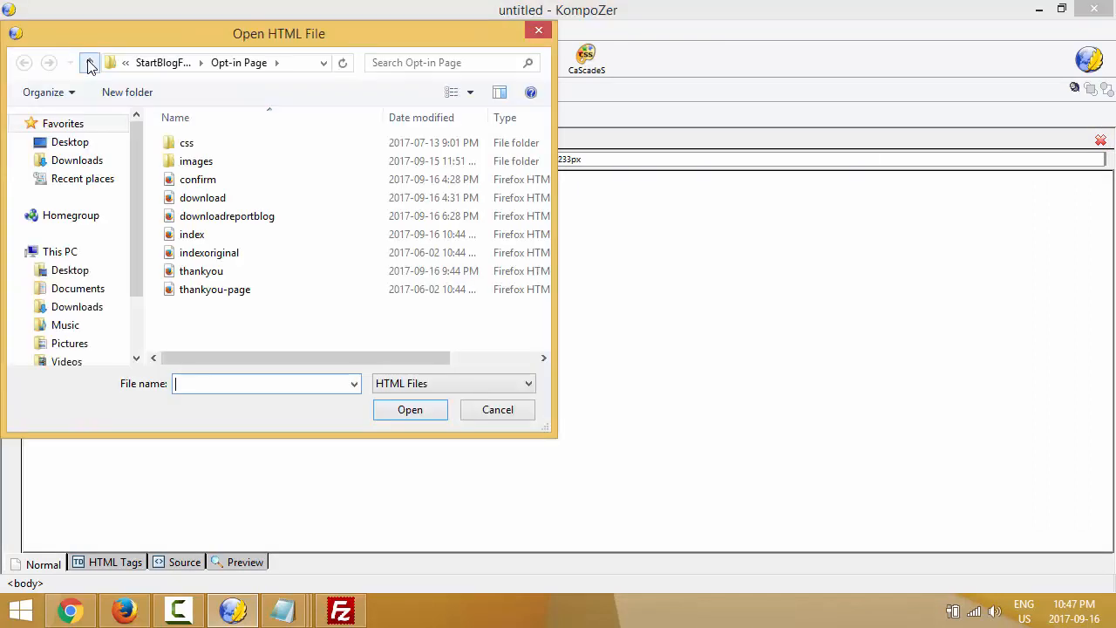
pyautogui.click(218, 254)
pyautogui.click(406, 410)
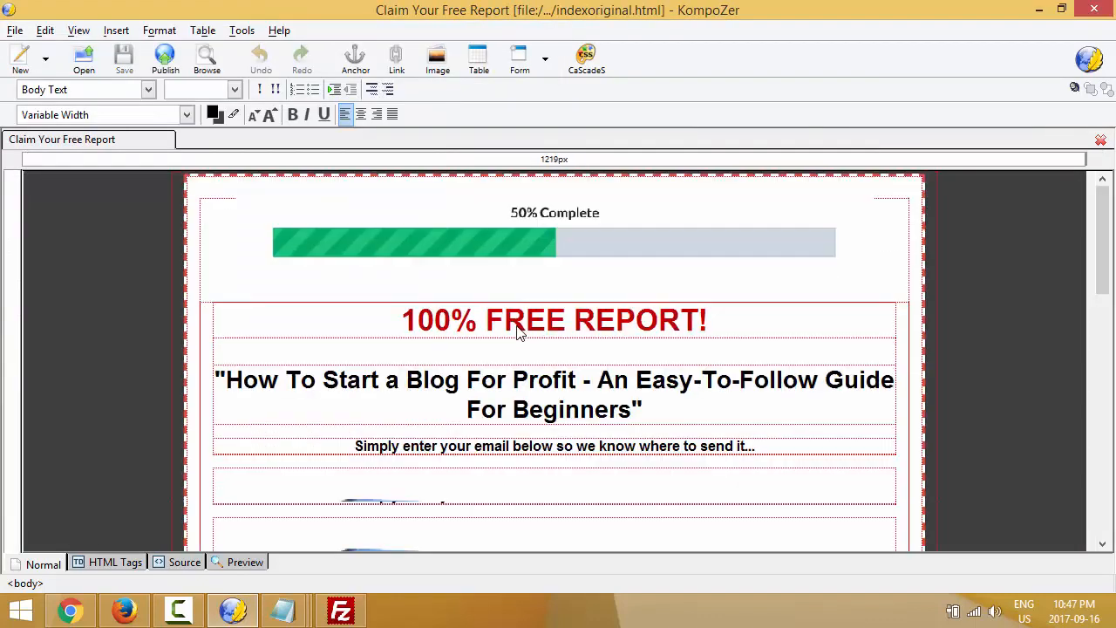
# Examine both opt-in form placeholders in the source of indexoriginal.html, in the big-width and small-width blocks.
pyautogui.scroll(-5, 516, 322)
pyautogui.scroll(-5, 516, 327)
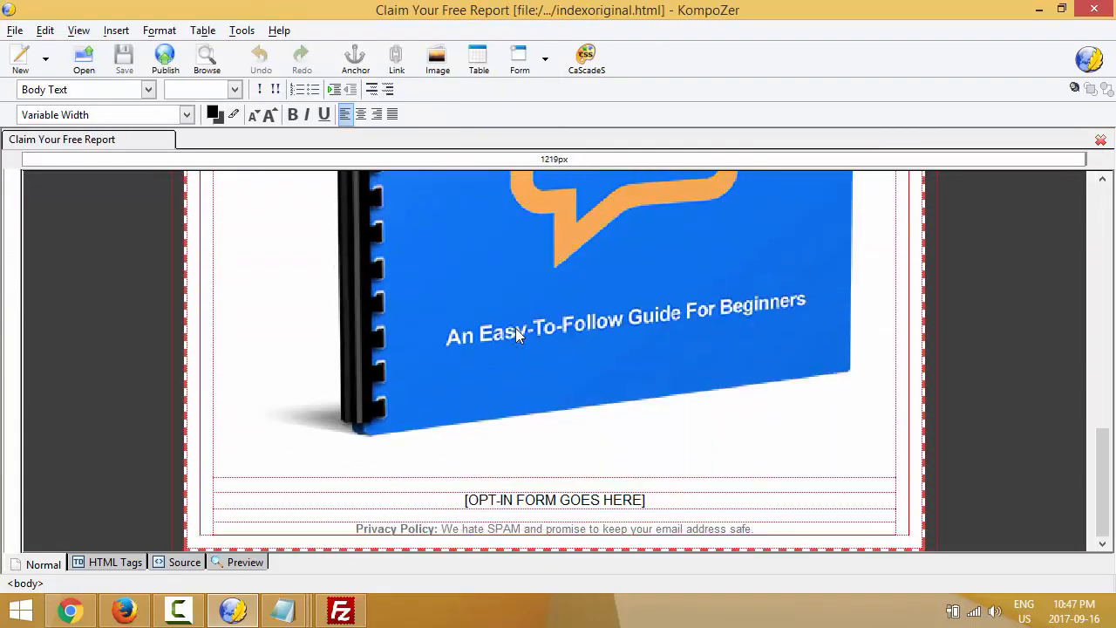
pyautogui.click(184, 562)
pyautogui.scroll(-1, 292, 349)
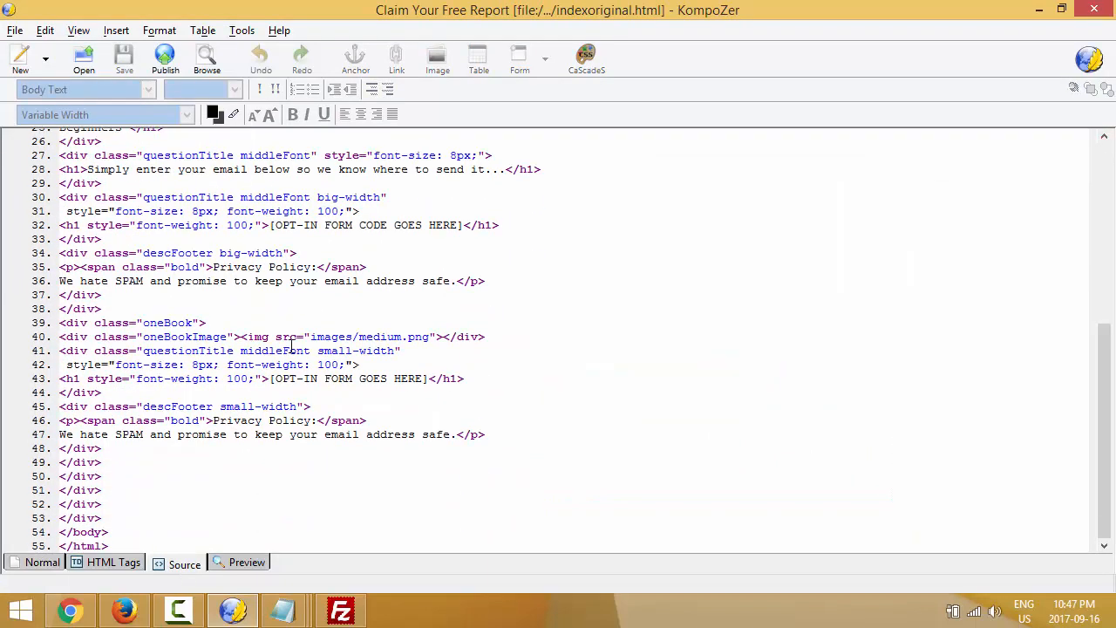
pyautogui.scroll(1, 292, 347)
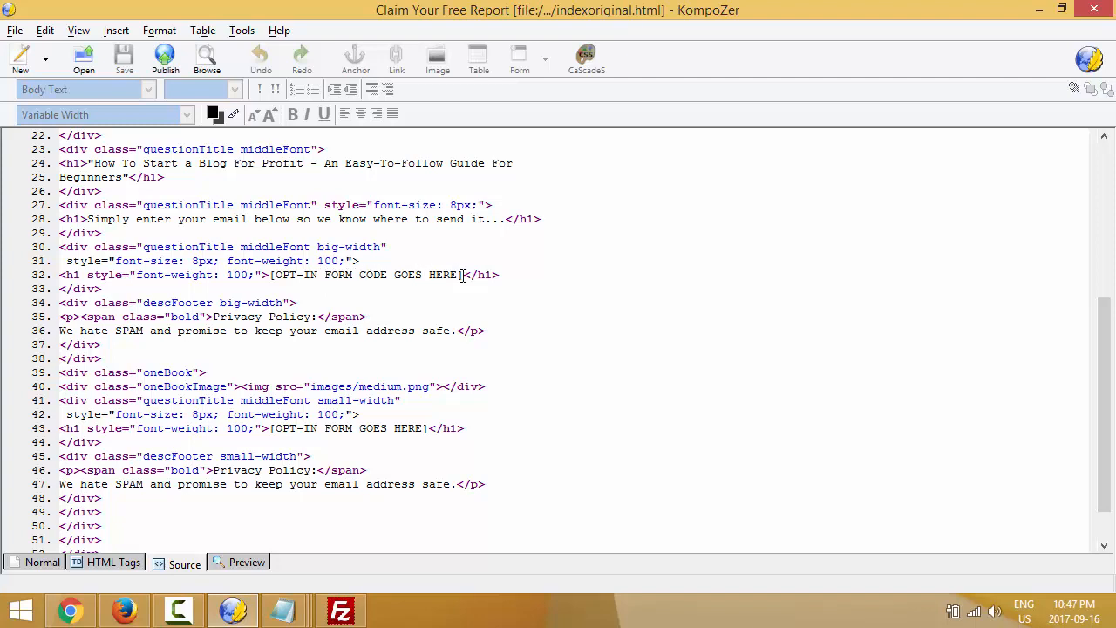
pyautogui.moveTo(462, 275); pyautogui.dragTo(271, 273)
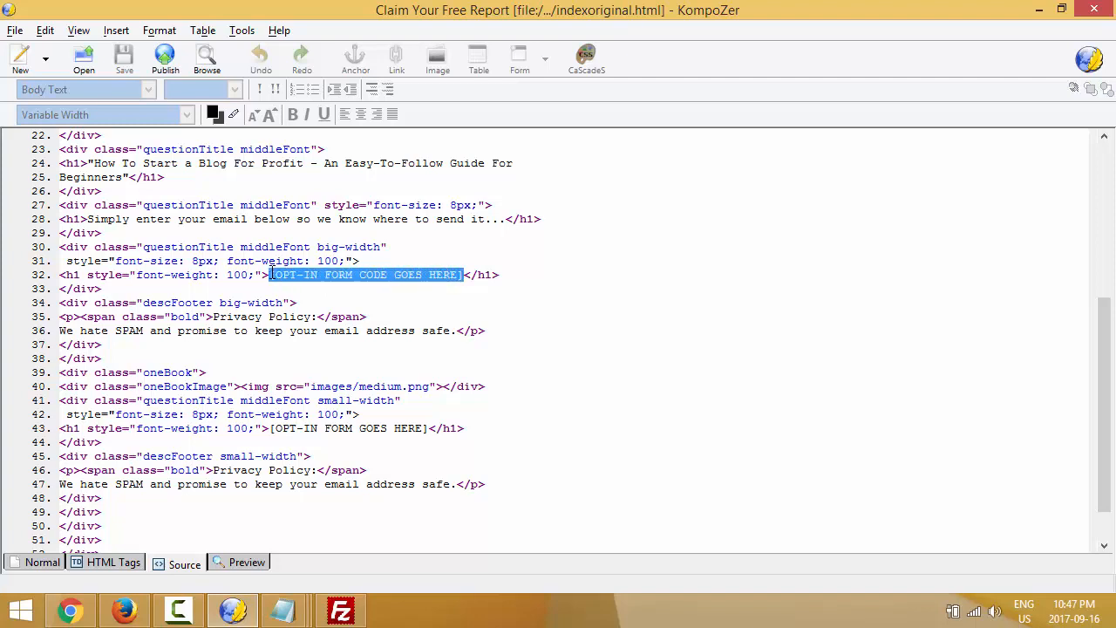
pyautogui.scroll(-1, 356, 329)
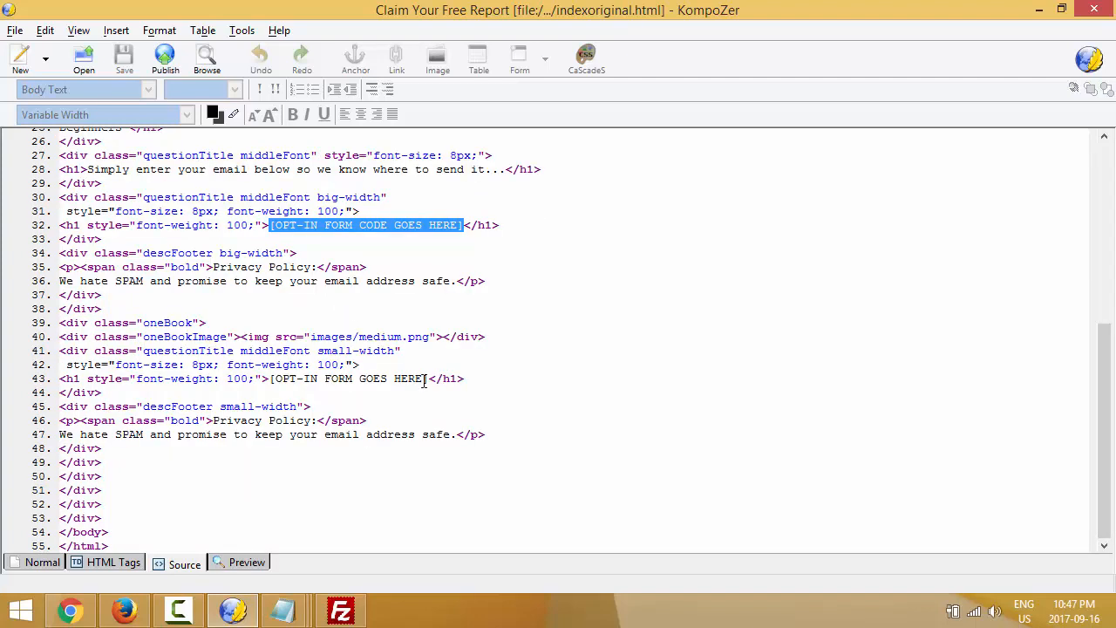
pyautogui.moveTo(430, 379); pyautogui.dragTo(271, 378)
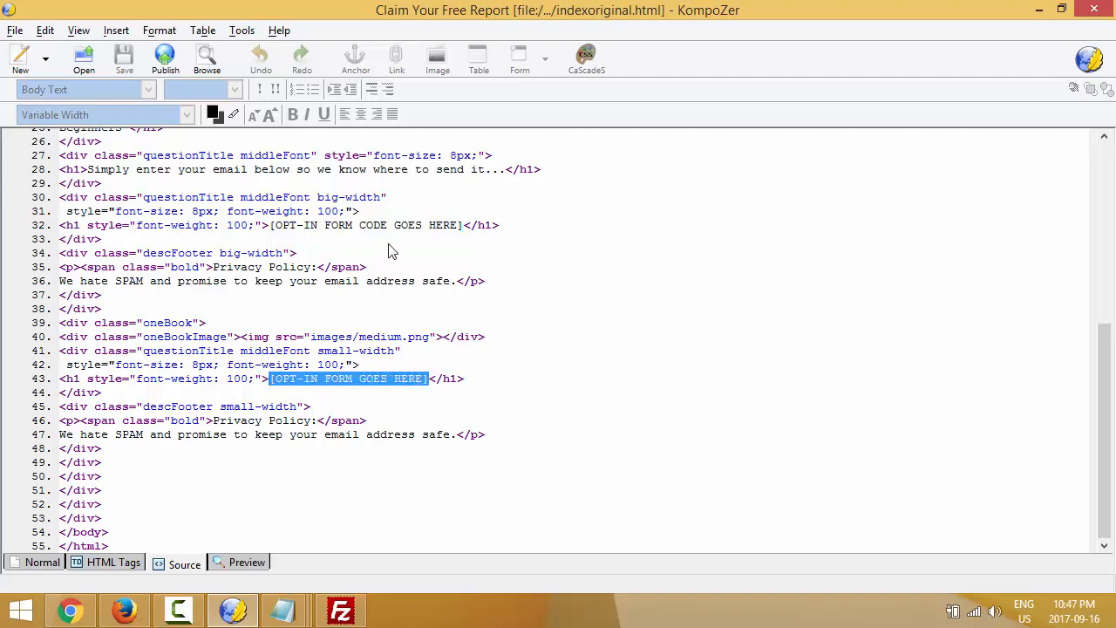
pyautogui.click(464, 225)
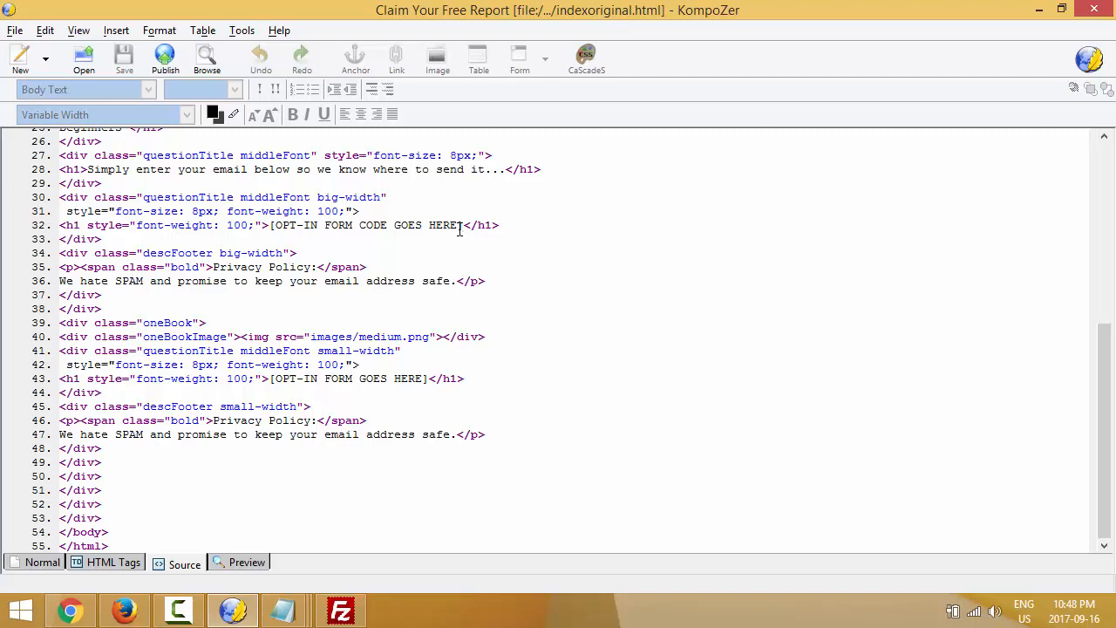
# Preview the original opt-in page and look at the form placeholder below the book image.
pyautogui.click(246, 563)
pyautogui.scroll(5, 370, 314)
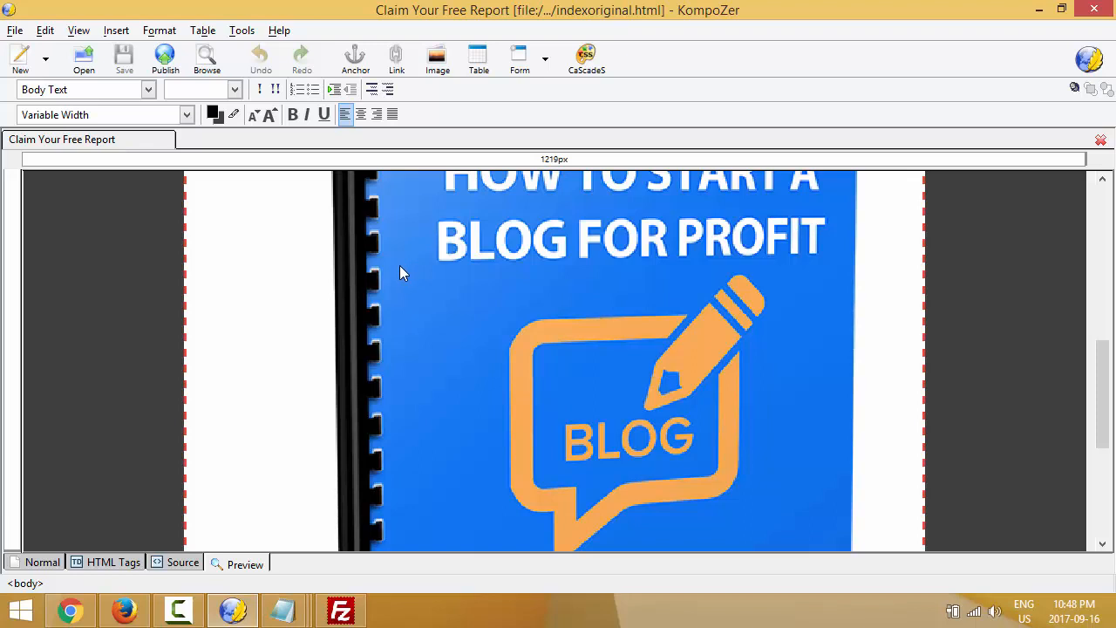
pyautogui.scroll(-6, 400, 266)
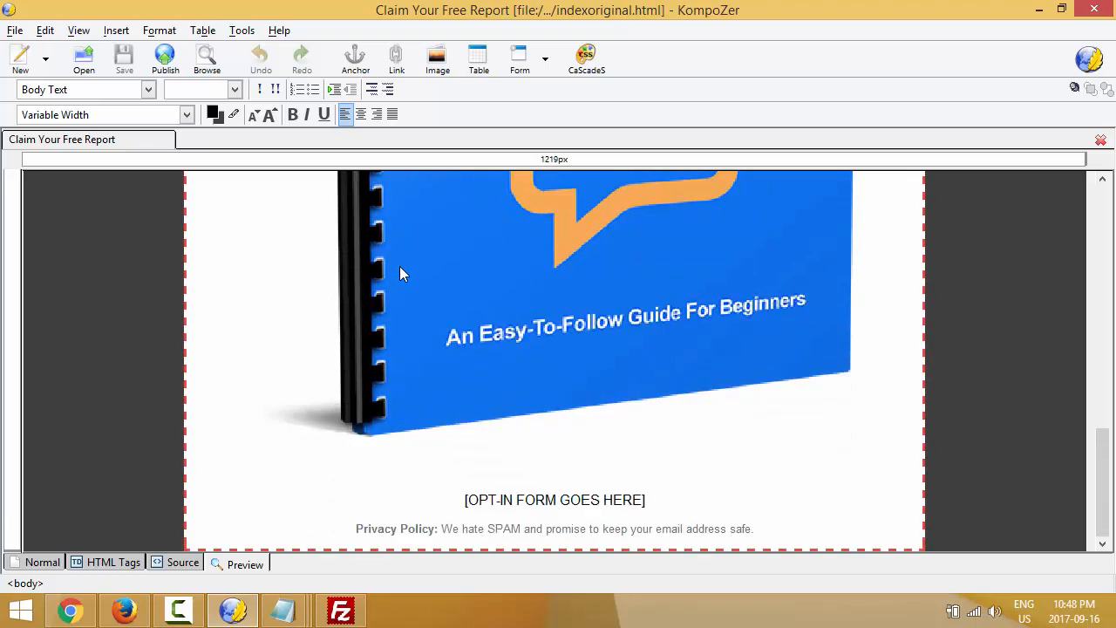
# Return to Firefox, reload the live opt-in page, and check it again.
pyautogui.click(123, 610)
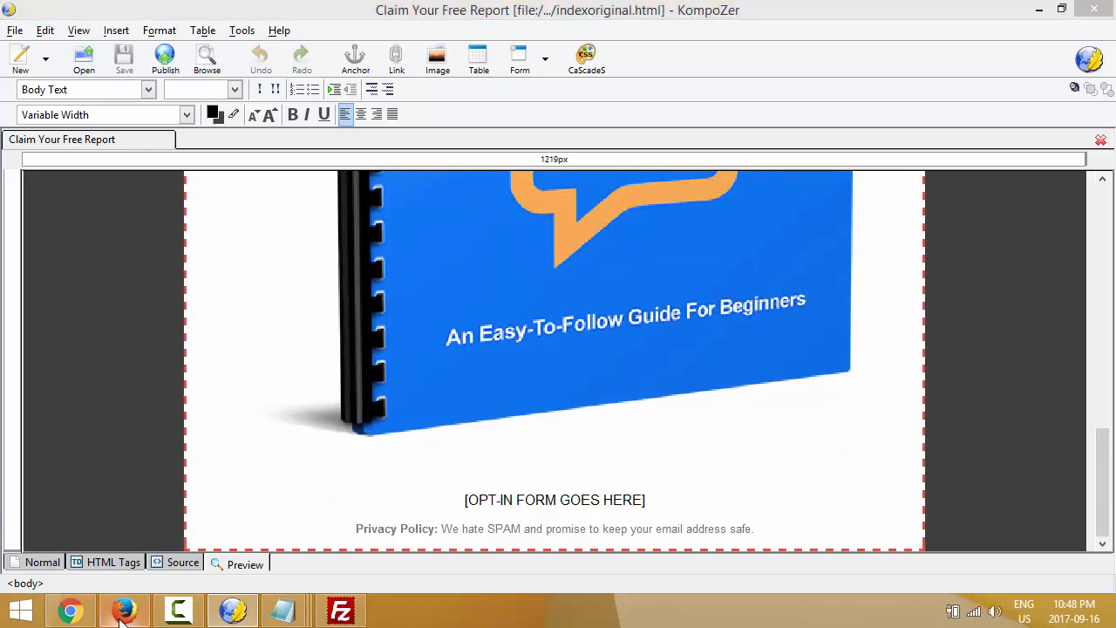
pyautogui.scroll(2, 388, 262)
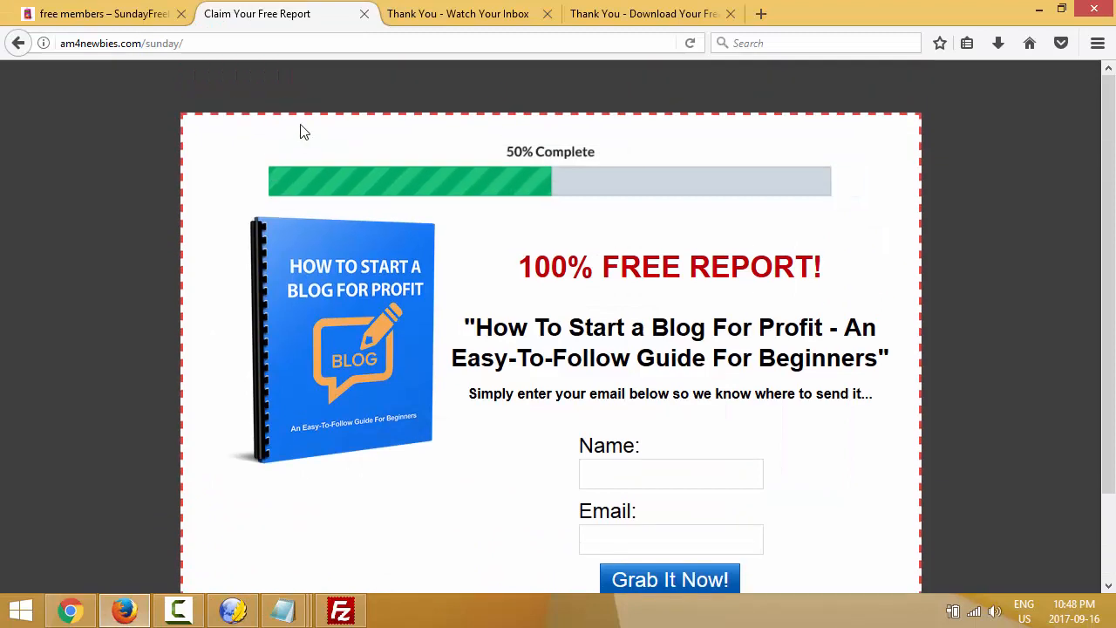
pyautogui.rightClick(303, 129)
pyautogui.click(402, 144)
pyautogui.scroll(-2, 403, 145)
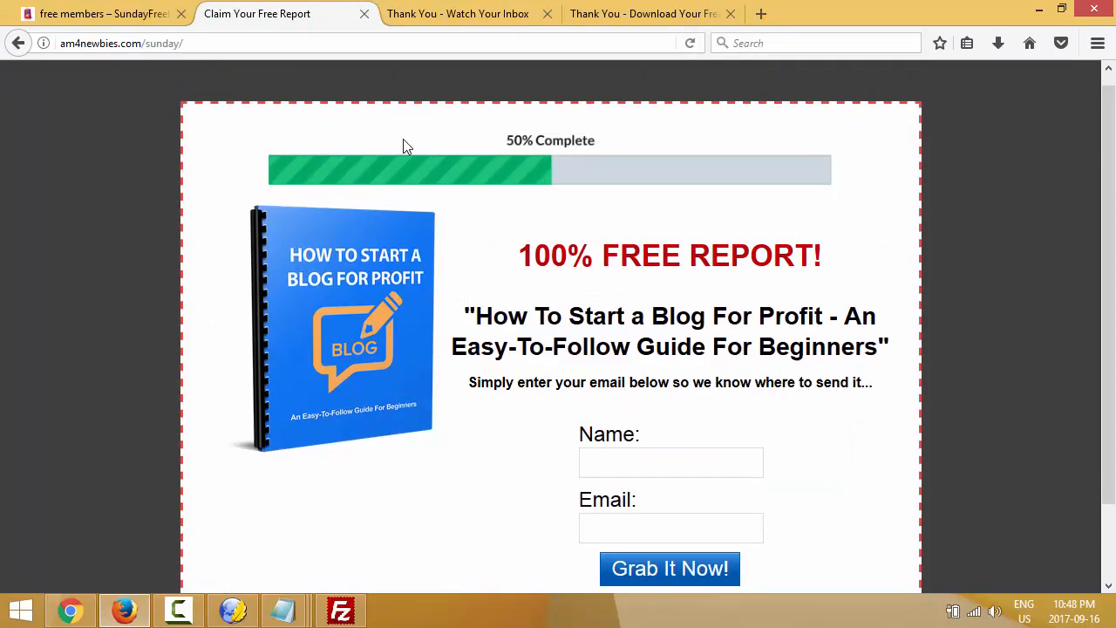
pyautogui.scroll(2, 449, 218)
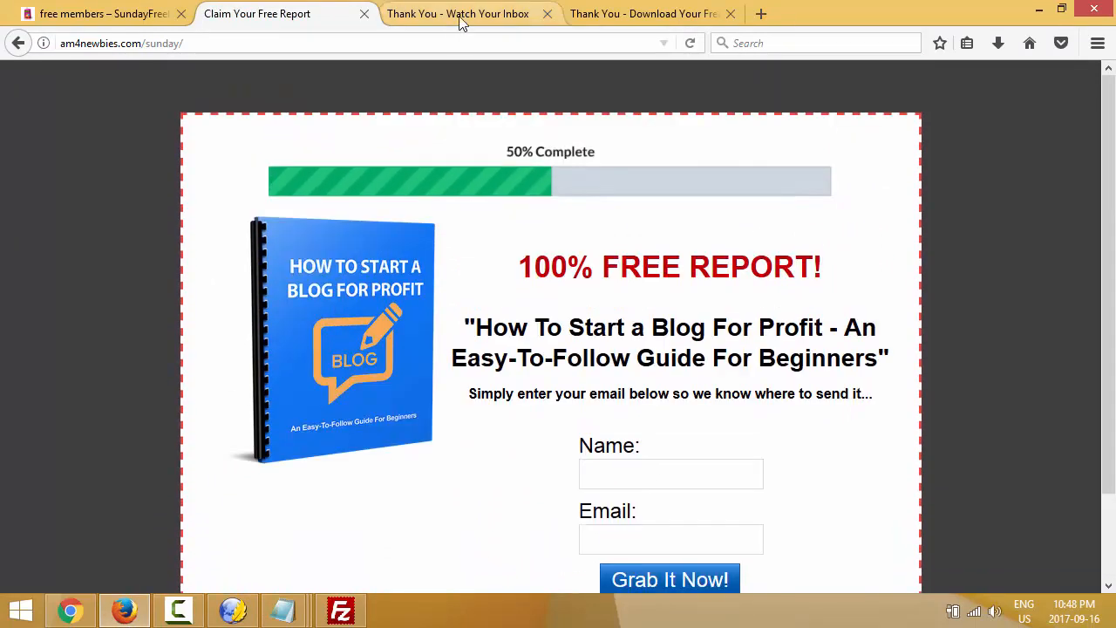
# Look at the live thank-you page and the report download page, then return to the opt-in page.
pyautogui.click(460, 20)
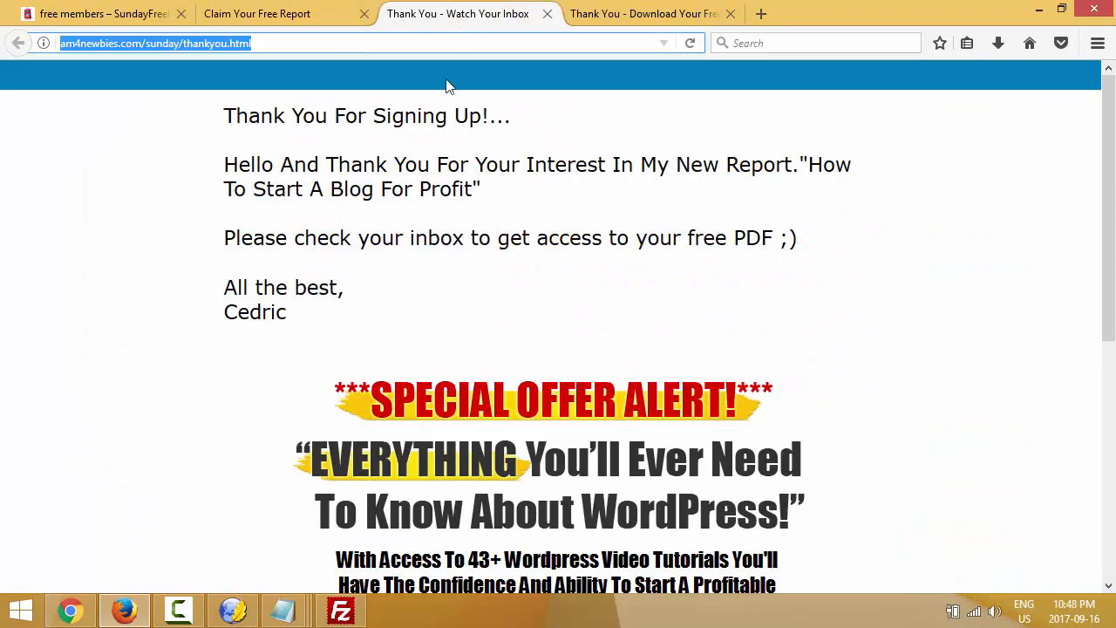
pyautogui.click(671, 21)
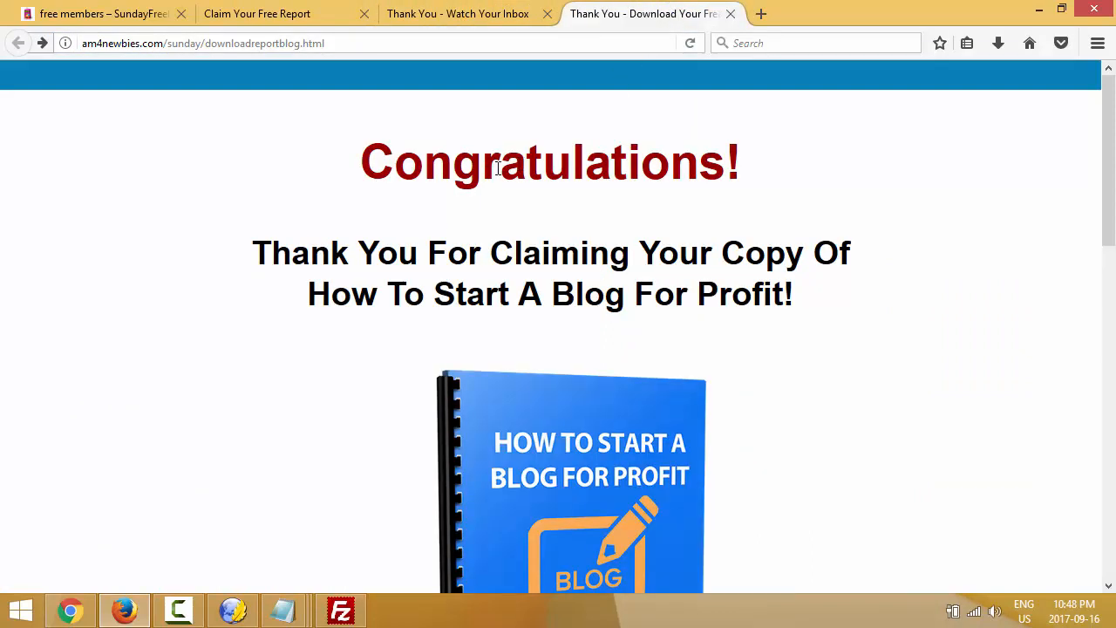
pyautogui.click(287, 21)
# Switch to Chrome, check the AWeber sign up form's design, and save the form again.
pyautogui.click(64, 613)
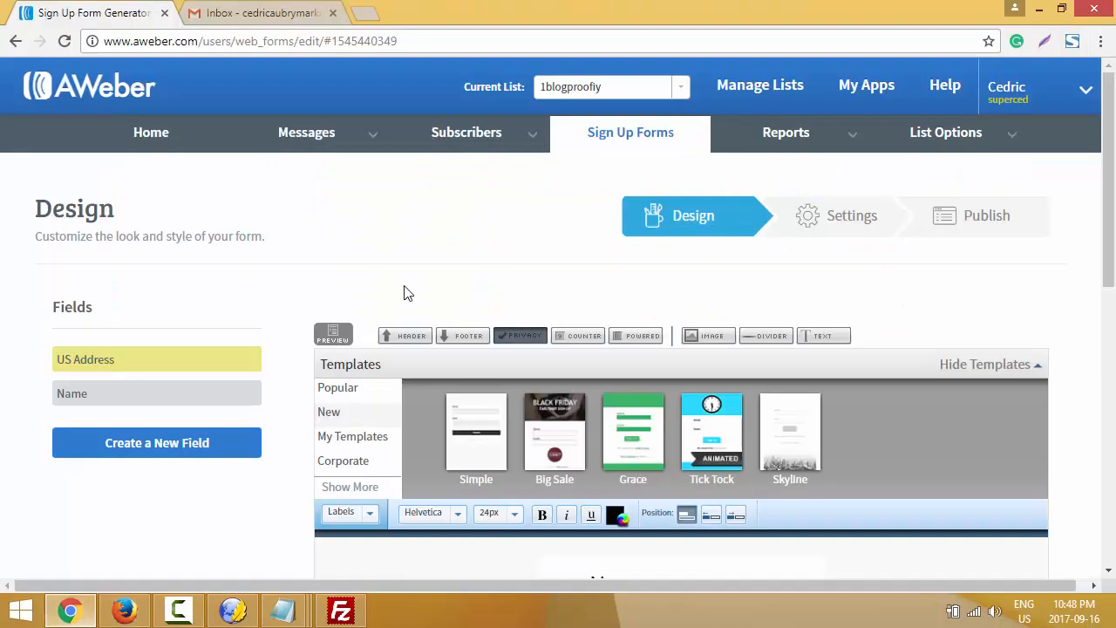
pyautogui.moveTo(336, 147)
pyautogui.scroll(-4, 725, 414)
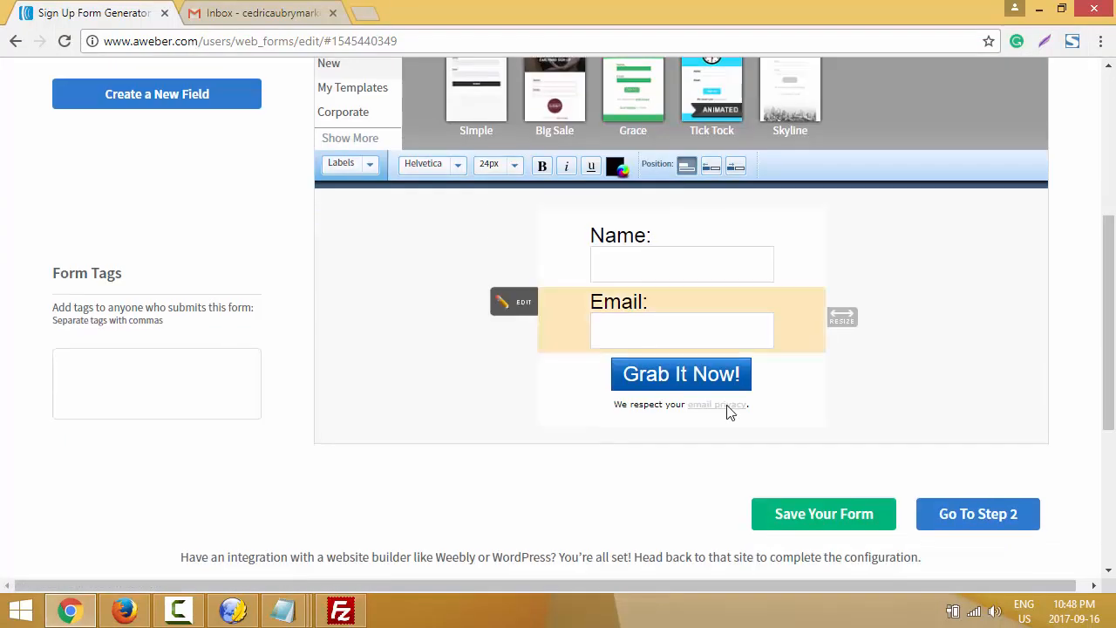
pyautogui.click(828, 515)
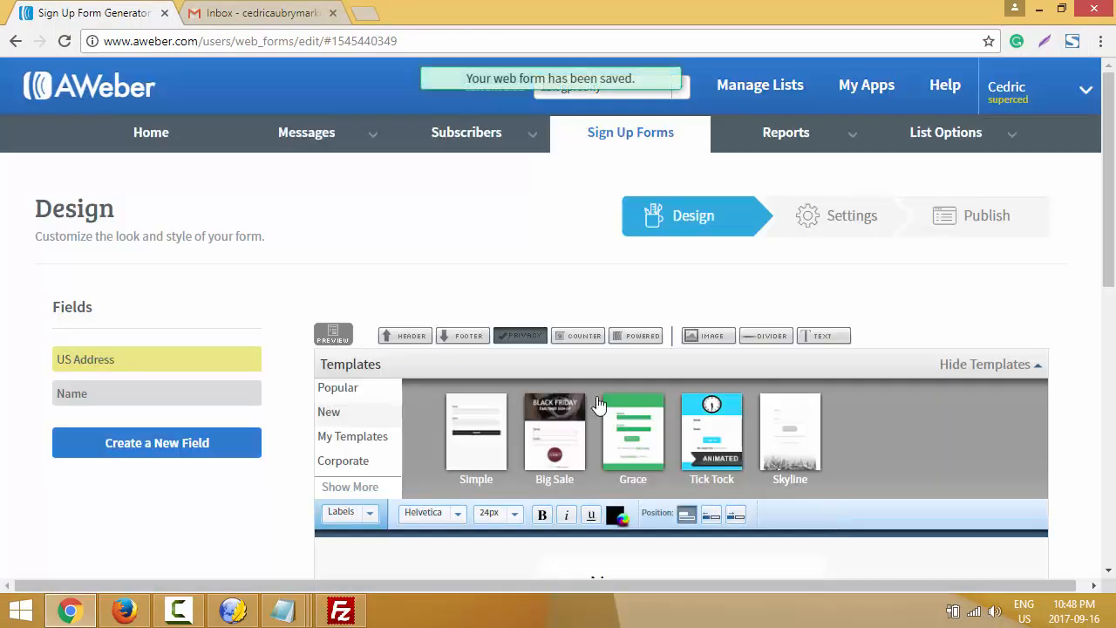
# Open the list's Legacy Follow Up Series and look at its first message.
pyautogui.moveTo(324, 140)
pyautogui.click(293, 206)
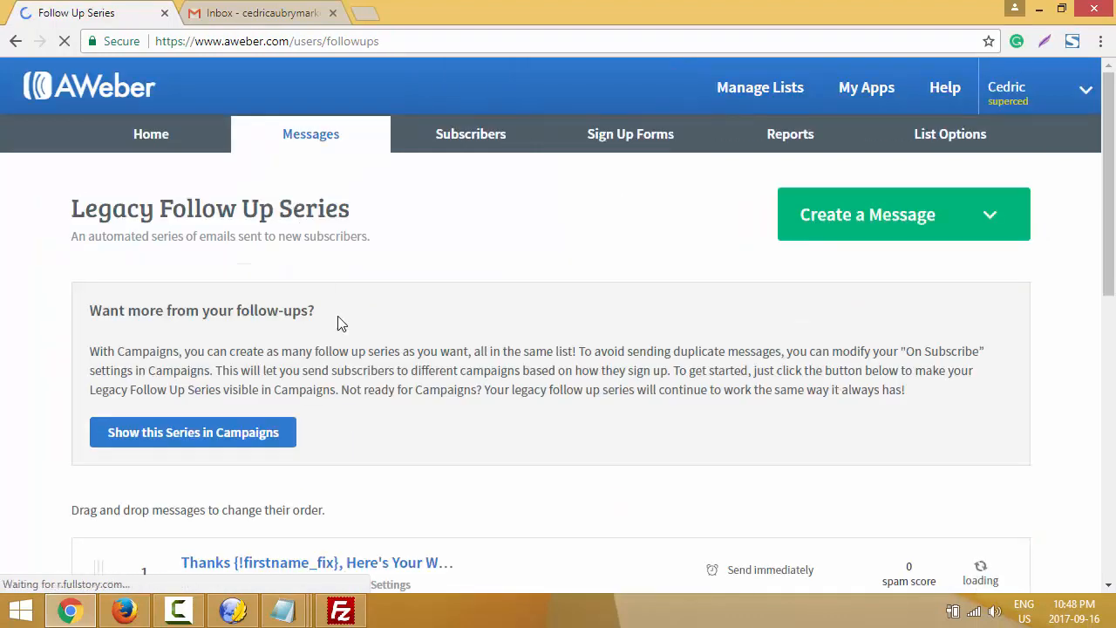
pyautogui.scroll(-2, 244, 361)
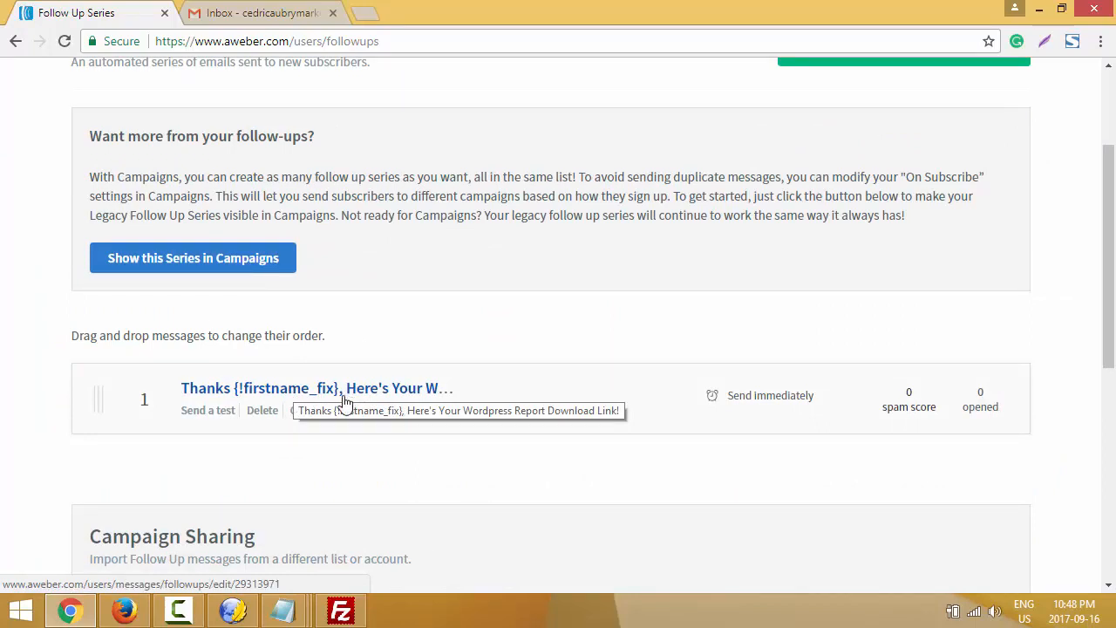
# Review the page preview in KompoZer and the sunday folder's files in FileZilla, then return to the live opt-in page in Firefox.
pyautogui.click(248, 616)
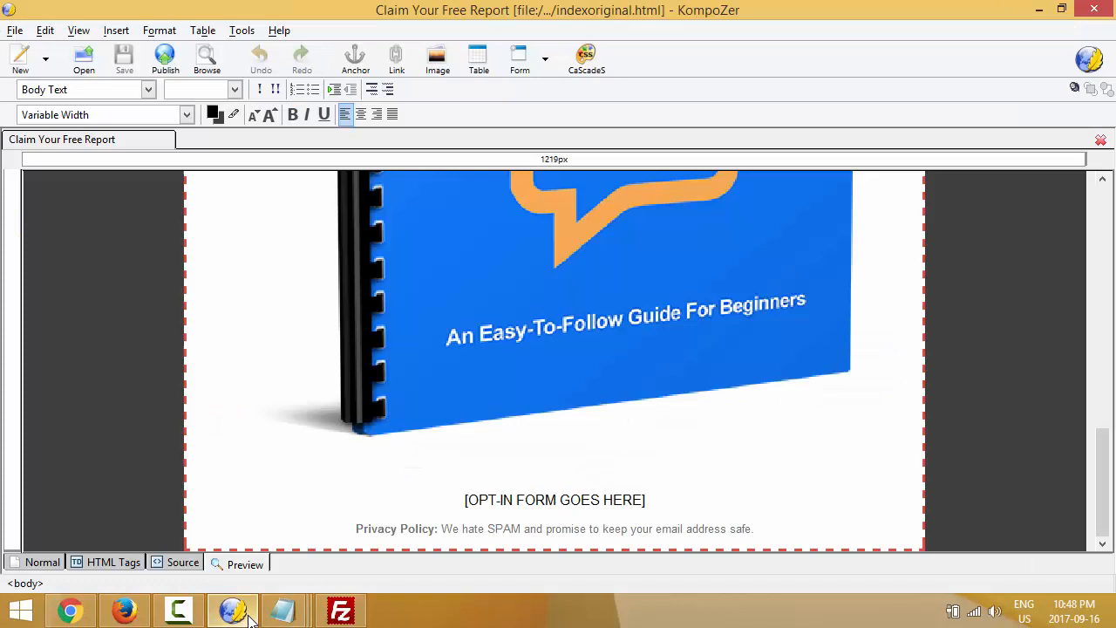
pyautogui.click(342, 614)
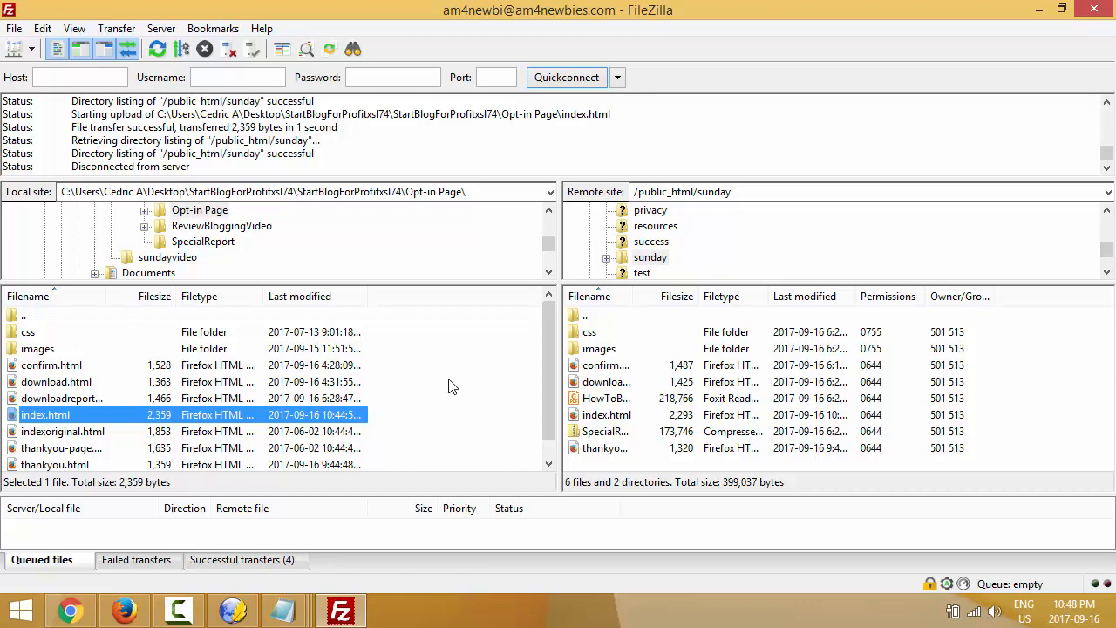
pyautogui.click(125, 611)
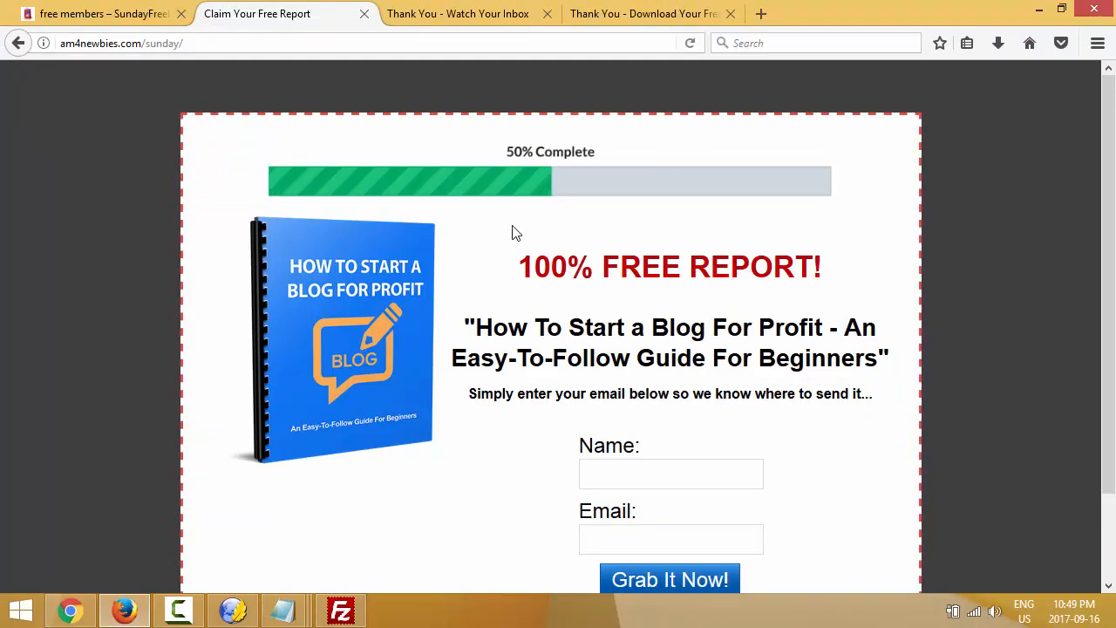